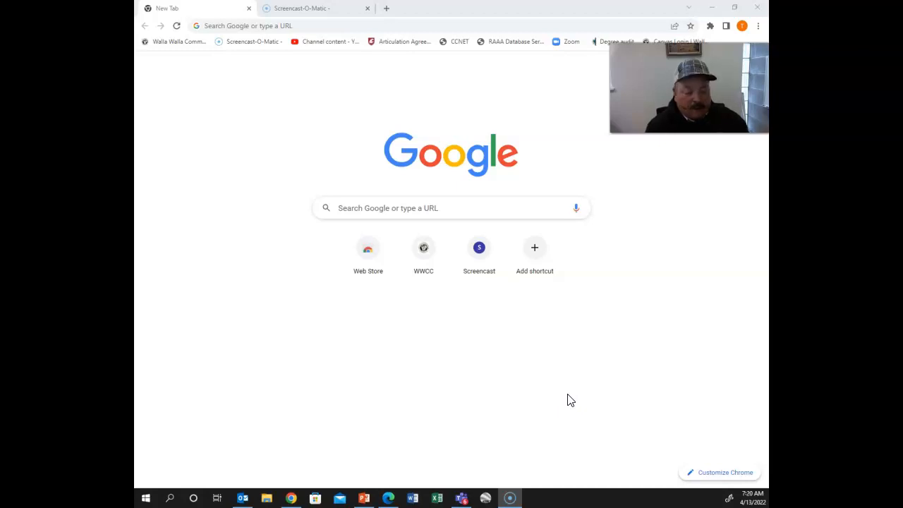
Search Google for websoil survey, open the Web Soil Survey home page and start the soil survey application.
{"action": "left_click", "coordinate": [392, 211]}
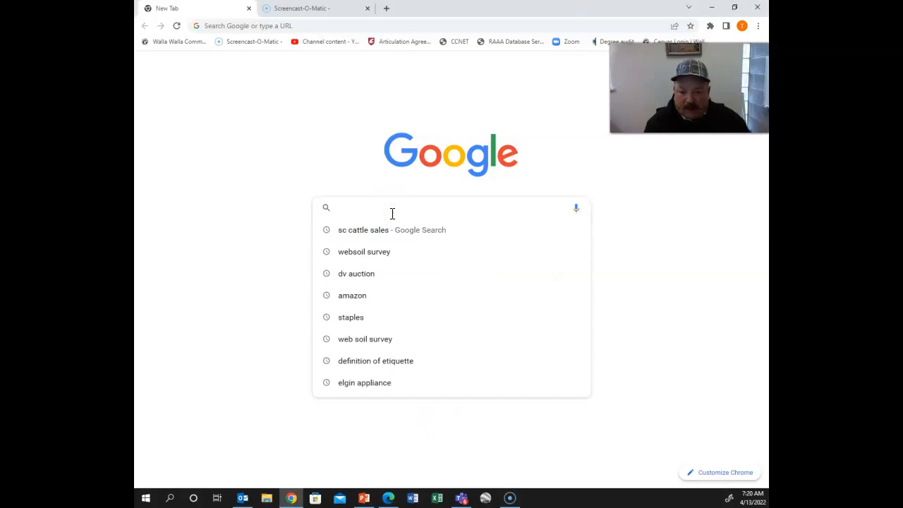
{"action": "left_click", "coordinate": [363, 258]}
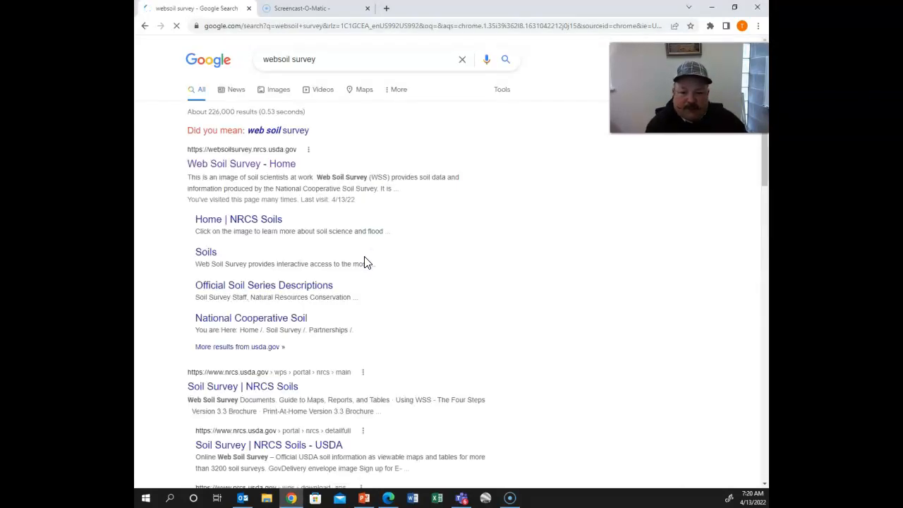
{"action": "left_click", "coordinate": [218, 163]}
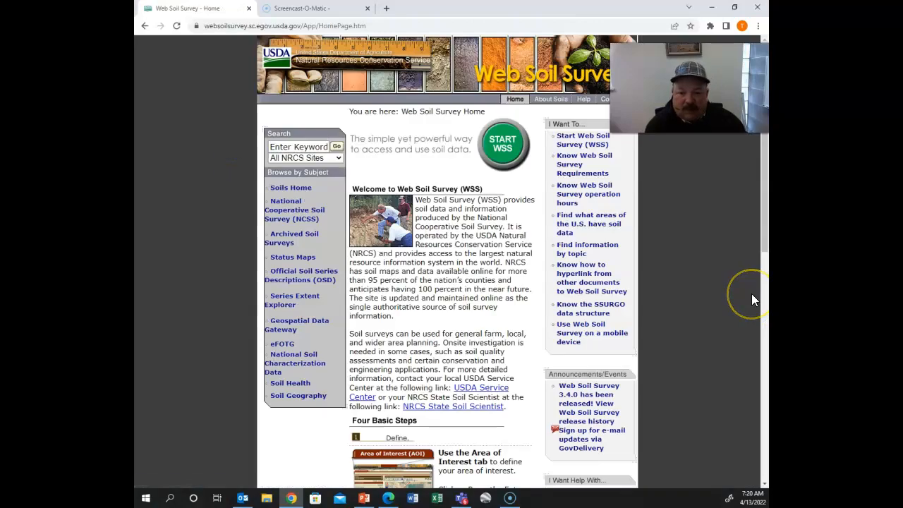
{"action": "left_click", "coordinate": [505, 150]}
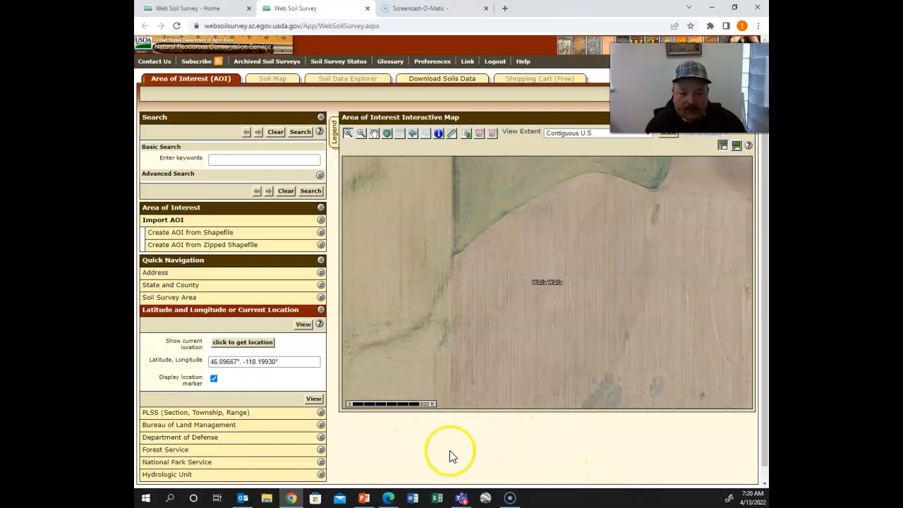
Zoom out the Area of Interest interactive map to show the wider area around Walla Walla.
{"action": "left_click", "coordinate": [360, 132]}
{"action": "left_click", "coordinate": [391, 230]}
{"action": "left_click", "coordinate": [470, 307]}
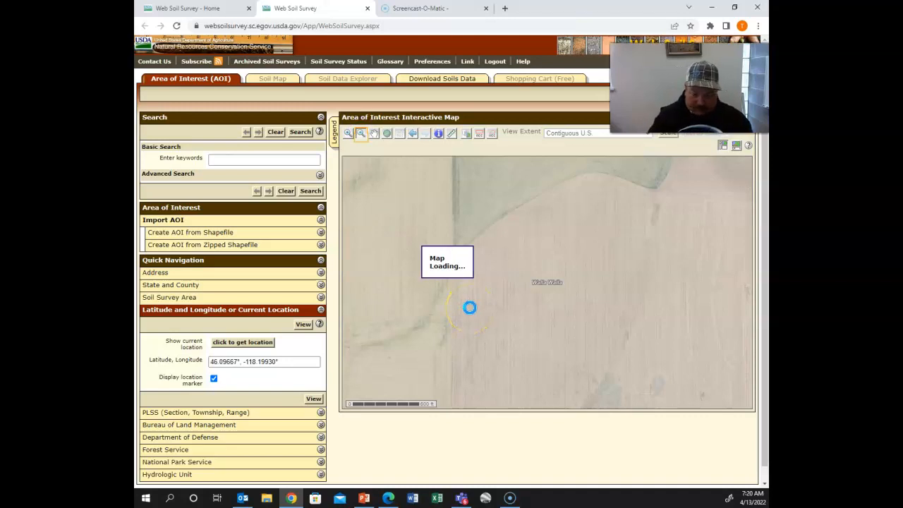
{"action": "left_click", "coordinate": [211, 361]}
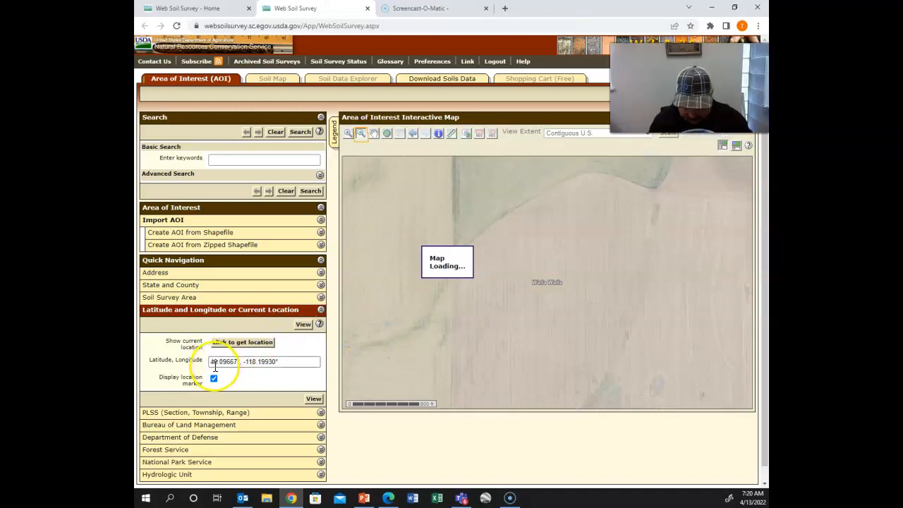
{"action": "left_click", "coordinate": [290, 362]}
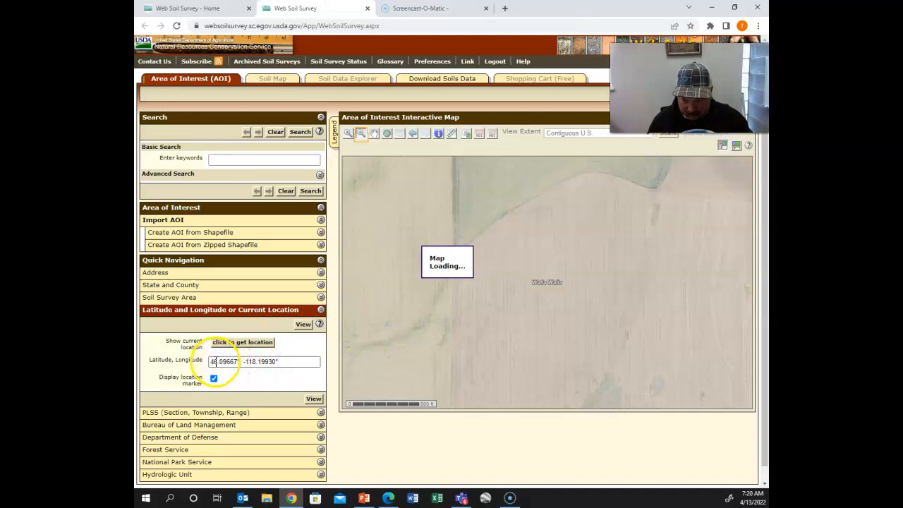
{"action": "left_click_drag", "start_coordinate": [209, 363], "coordinate": [294, 364]}
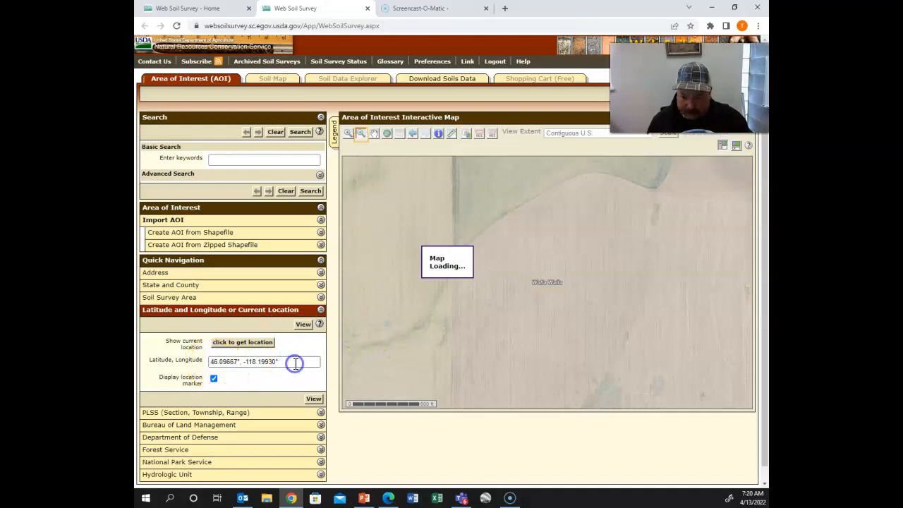
{"action": "left_click", "coordinate": [264, 367]}
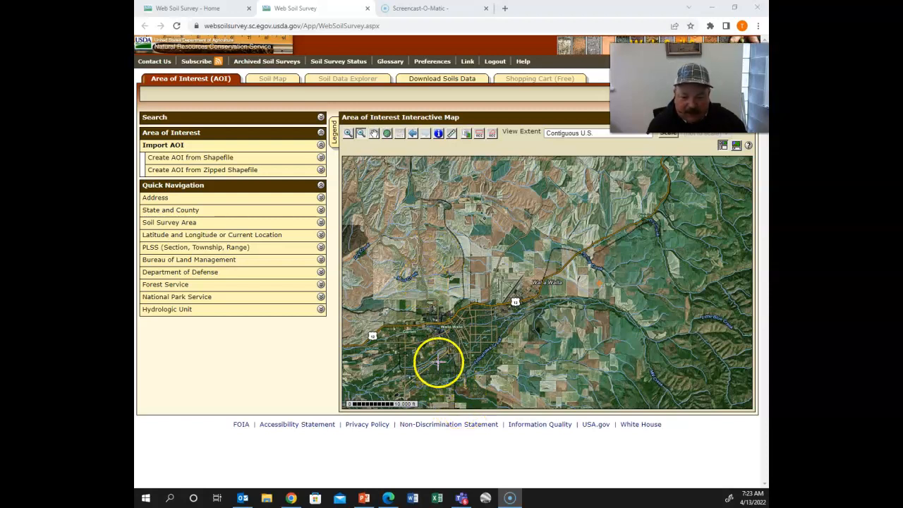
Switch to Google Earth Pro and search for Walla Walla Community College's street address to fly to the campus.
{"action": "left_click", "coordinate": [486, 499]}
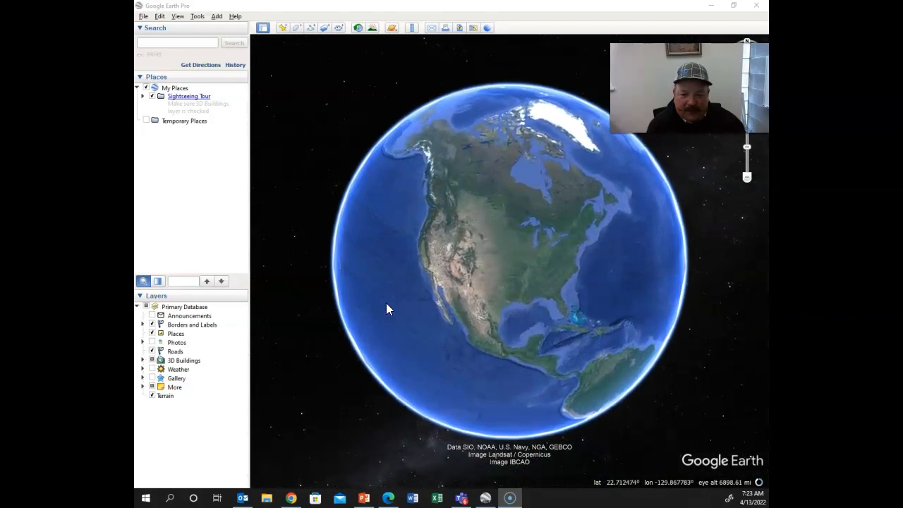
{"action": "left_click", "coordinate": [395, 326]}
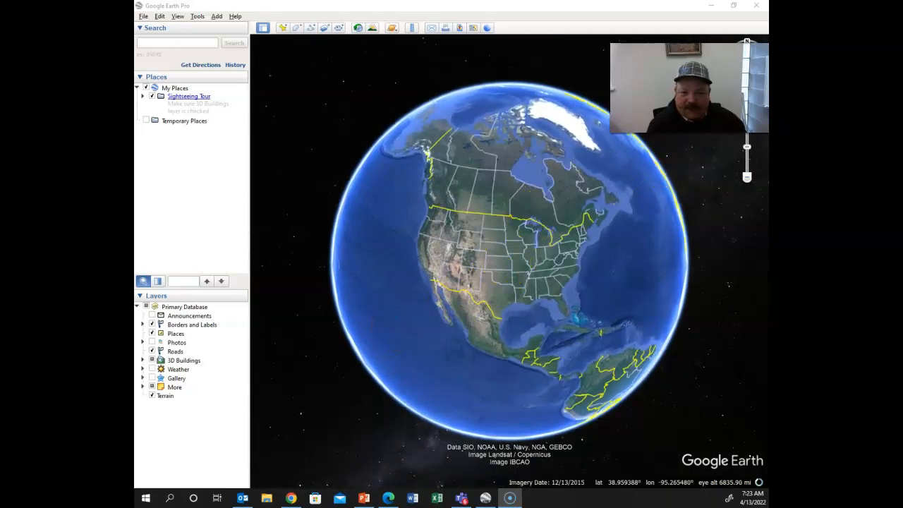
{"action": "left_click", "coordinate": [639, 240]}
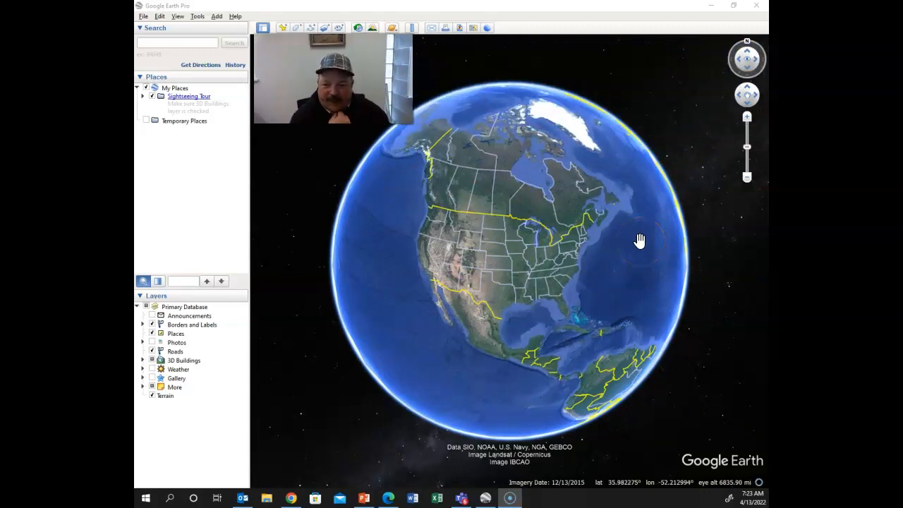
{"action": "left_click", "coordinate": [512, 220]}
{"action": "left_click", "coordinate": [161, 44]}
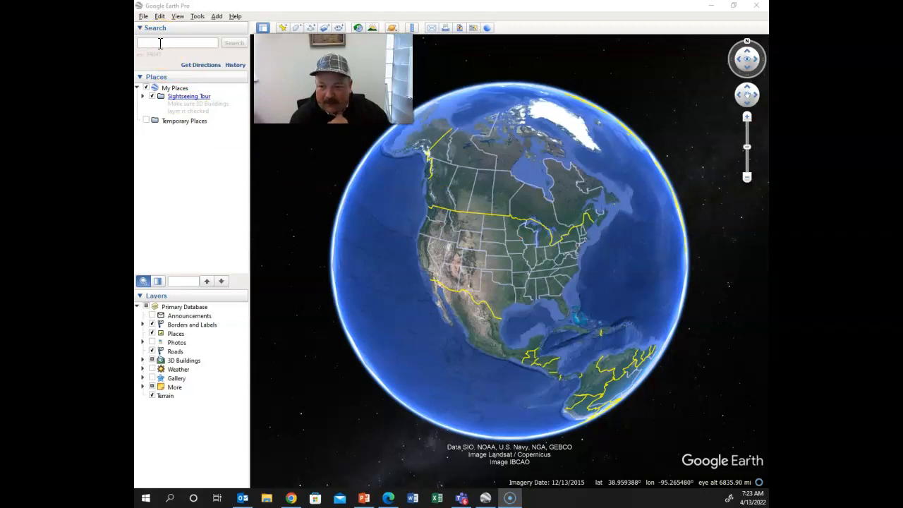
{"action": "left_click", "coordinate": [160, 44]}
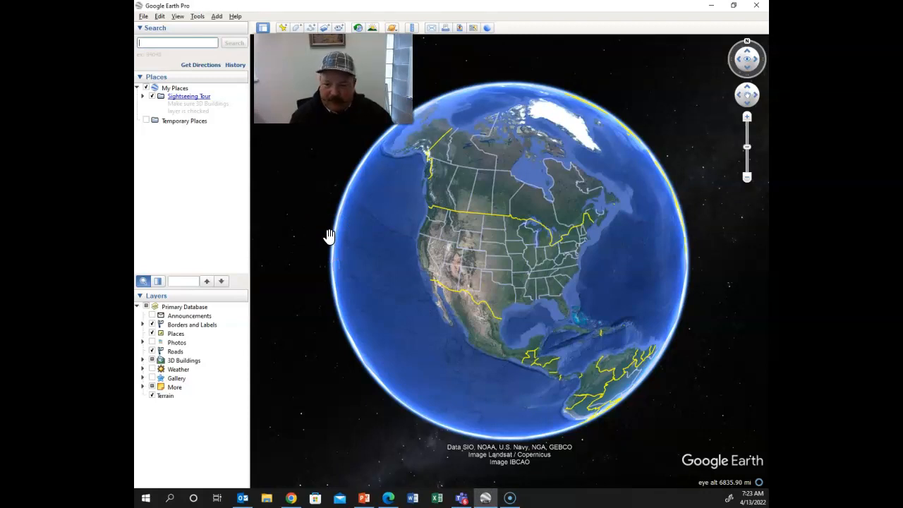
{"action": "type", "text": "500"}
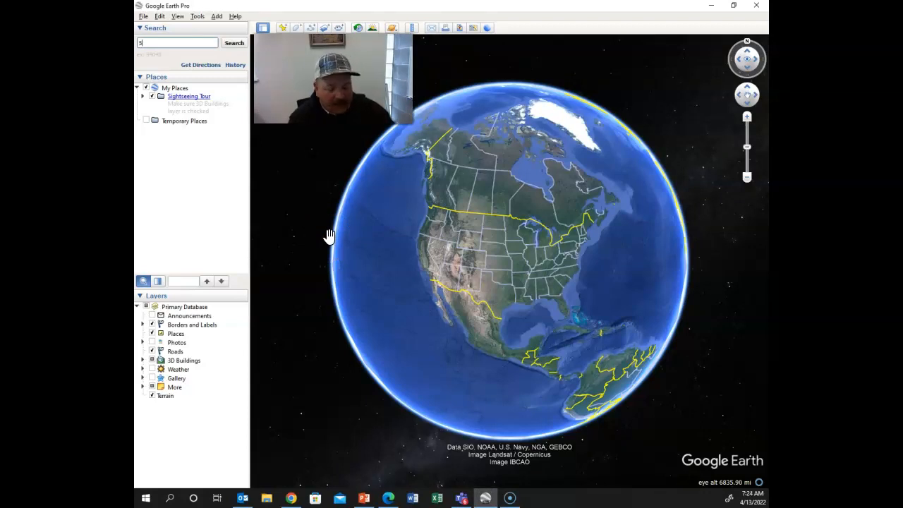
{"action": "type", "text": "tausi"}
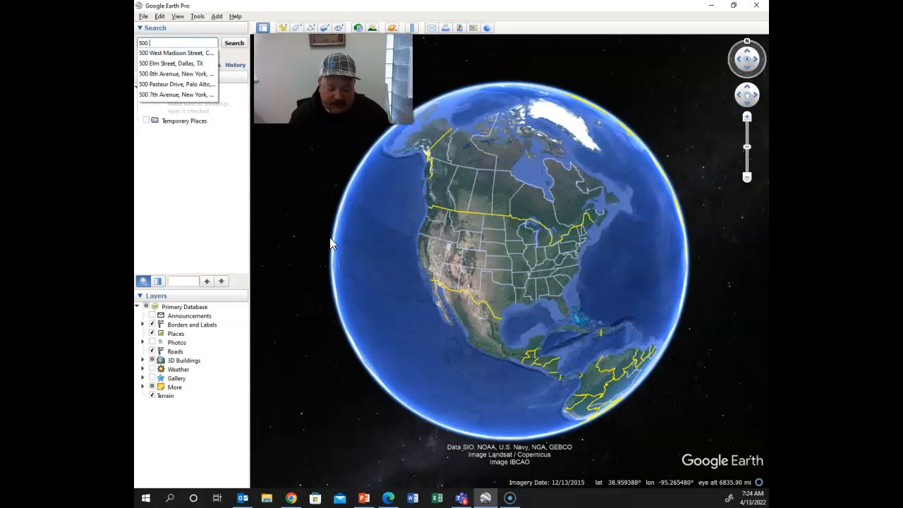
{"action": "type", "text": "ck way"}
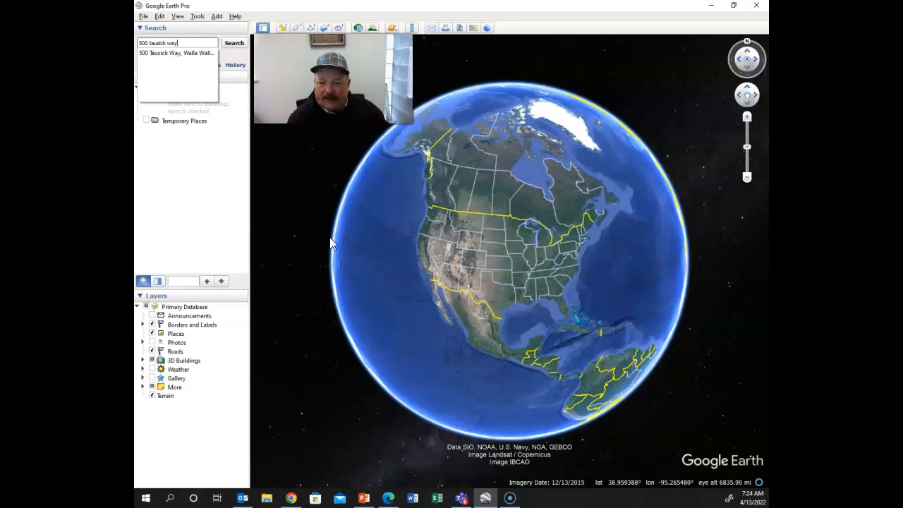
{"action": "key", "text": "Return"}
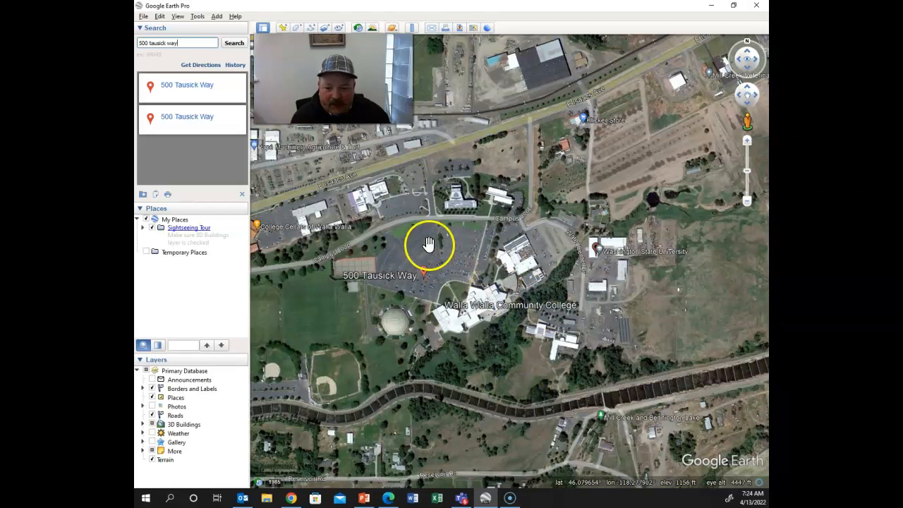
Add a placemark named Tech Center beside the campus buildings north of the large parking lot.
{"action": "left_click_drag", "start_coordinate": [428, 242], "coordinate": [468, 291]}
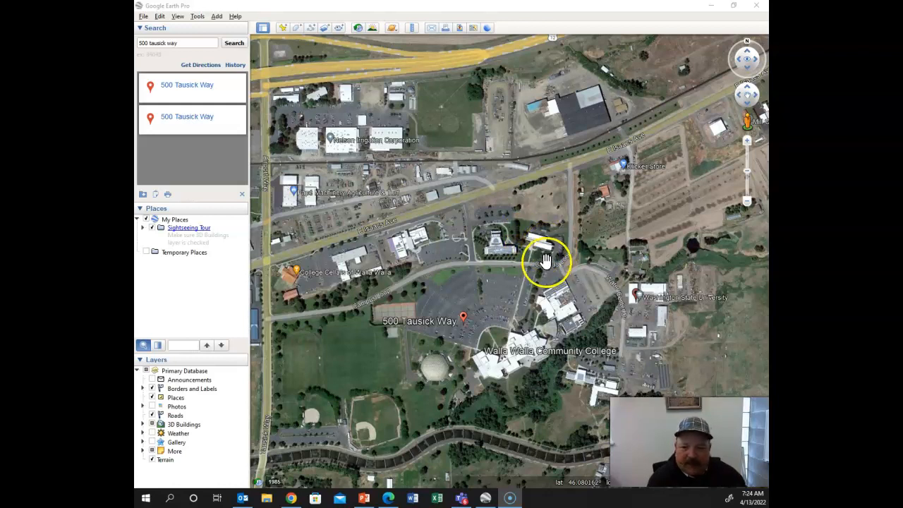
{"action": "left_click", "coordinate": [282, 29]}
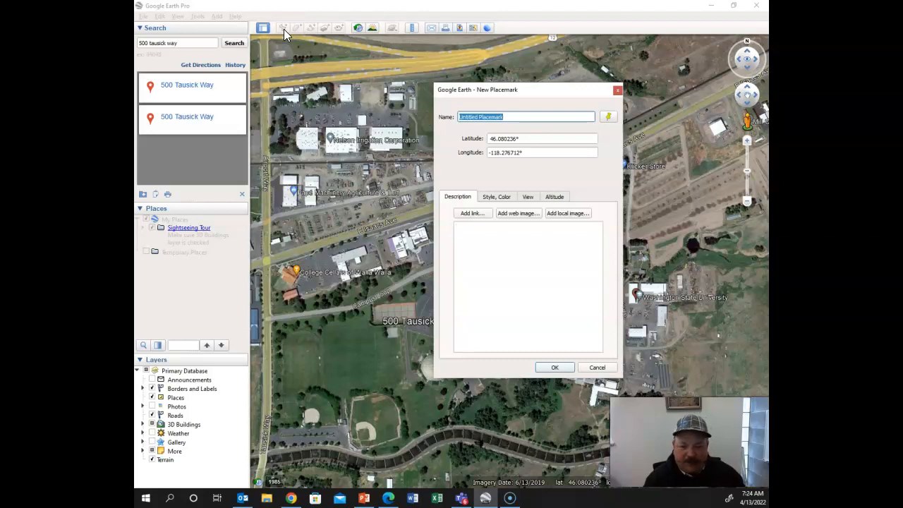
{"action": "key", "text": "BackSpace"}
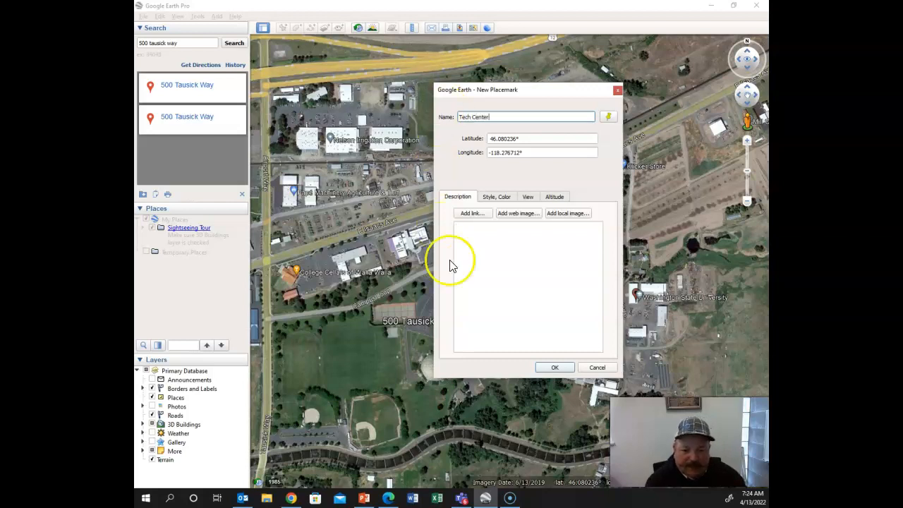
{"action": "left_click", "coordinate": [563, 367]}
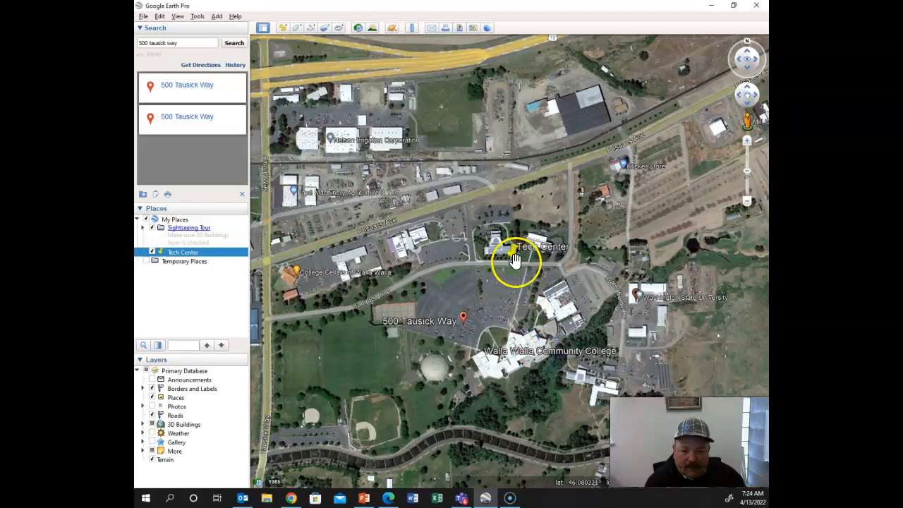
{"action": "left_click_drag", "start_coordinate": [512, 252], "coordinate": [526, 249]}
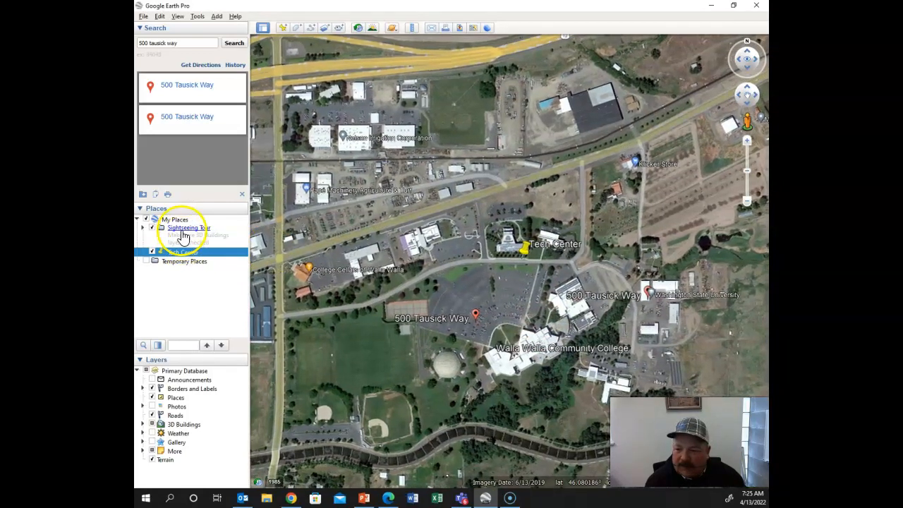
Delete the Tech Center placemark from My Places.
{"action": "right_click", "coordinate": [180, 253]}
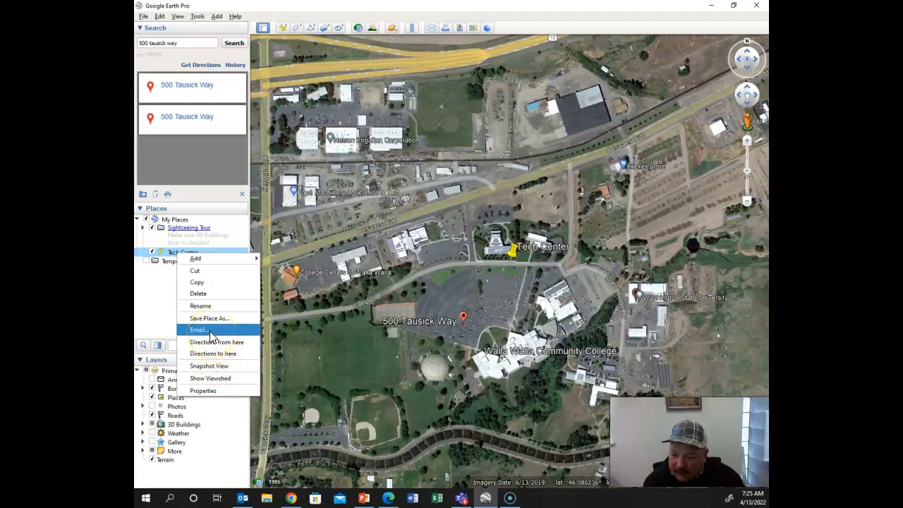
{"action": "left_click", "coordinate": [199, 293]}
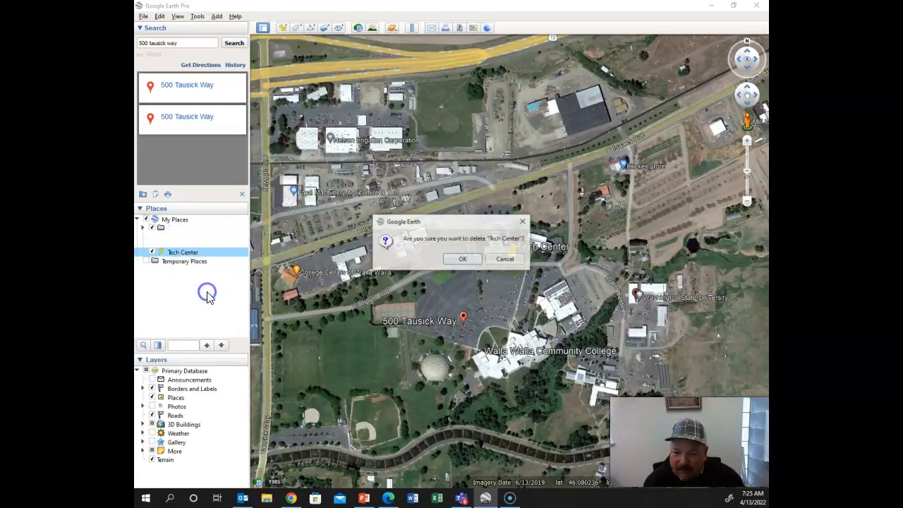
{"action": "left_click", "coordinate": [459, 260]}
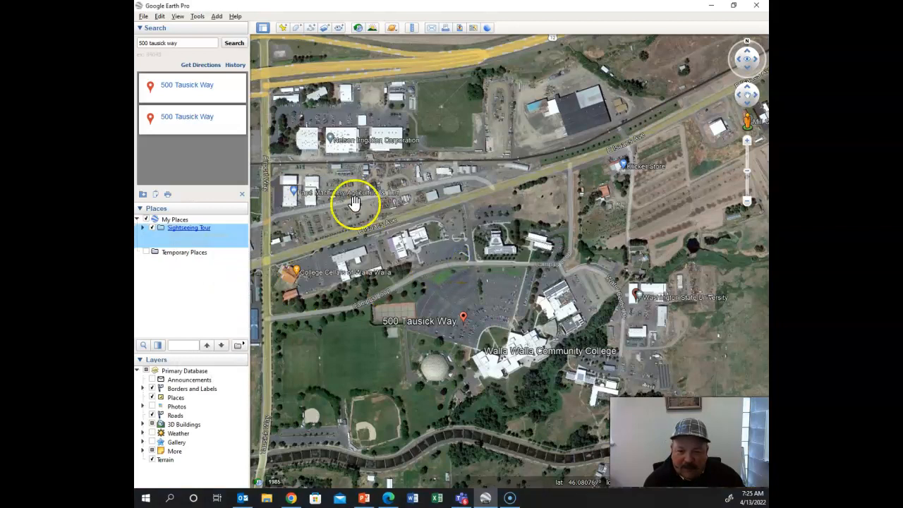
Start a new placemark on the small white-roofed building northeast of the parking lot and append "My office" to its default name.
{"action": "left_click", "coordinate": [283, 28]}
{"action": "left_click", "coordinate": [480, 101]}
{"action": "left_click_drag", "start_coordinate": [480, 101], "coordinate": [302, 111]}
{"action": "left_click_drag", "start_coordinate": [513, 263], "coordinate": [553, 251]}
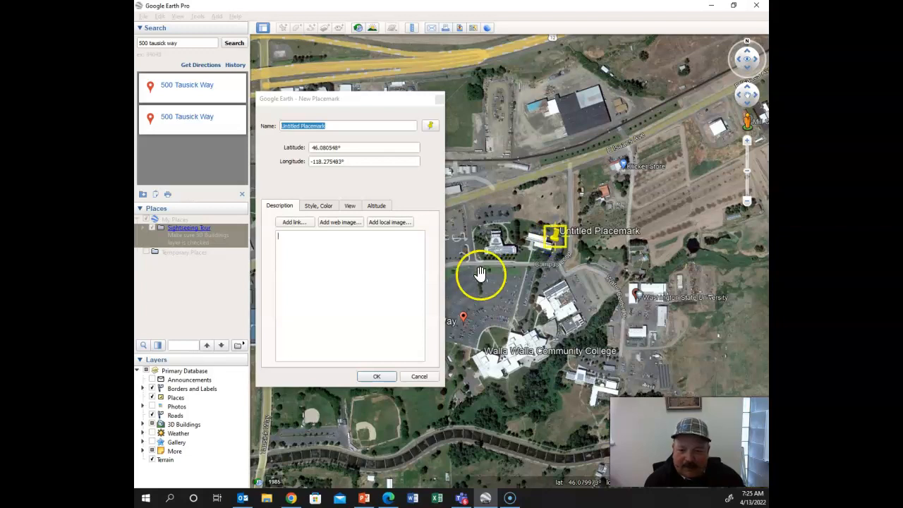
{"action": "left_click", "coordinate": [334, 125]}
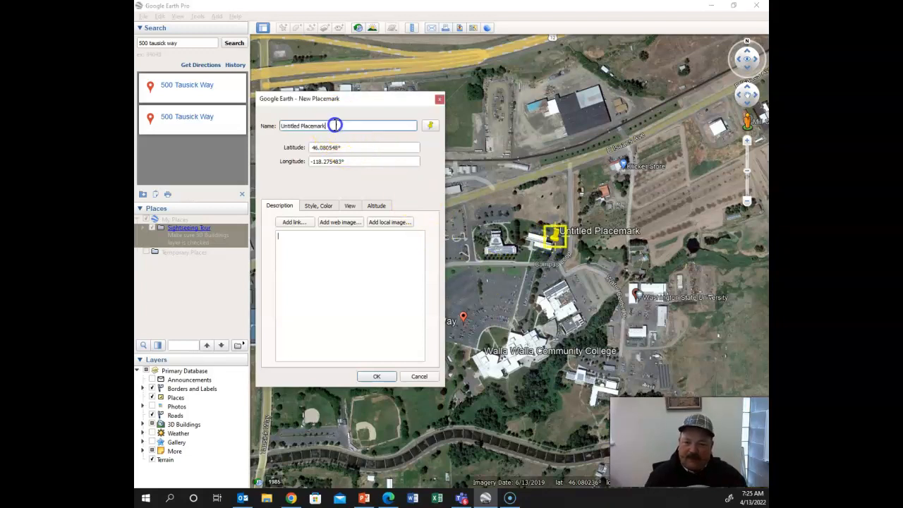
{"action": "type", "text": "My office"}
{"action": "key", "text": "Tab"}
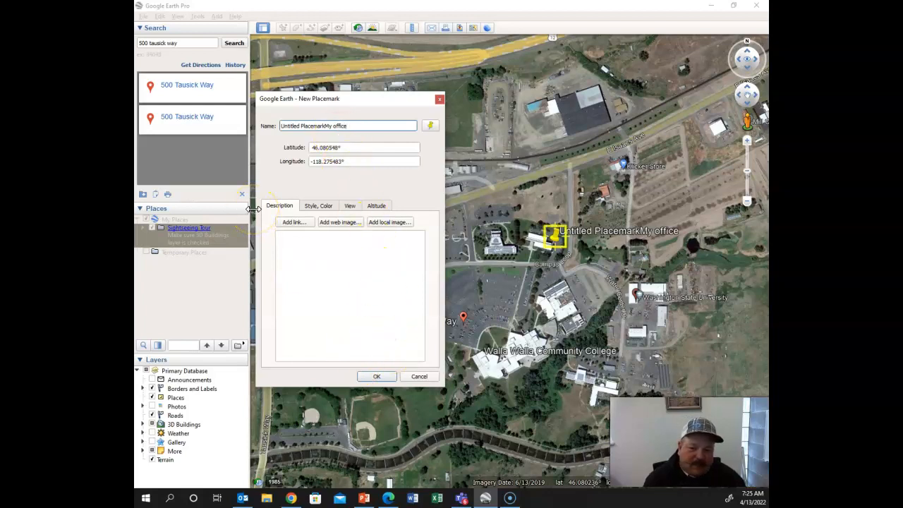
Review the new placemark's style, view and altitude settings, and save the placemark.
{"action": "left_click", "coordinate": [319, 206]}
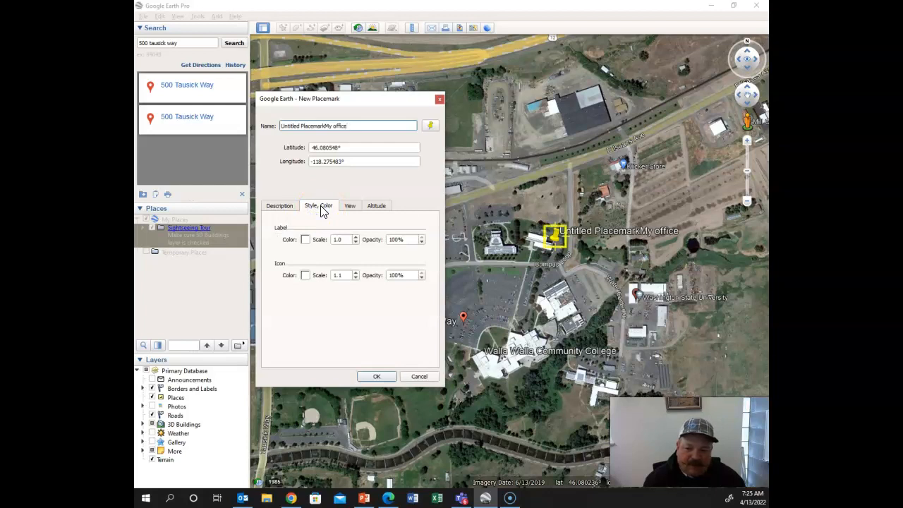
{"action": "left_click", "coordinate": [351, 205]}
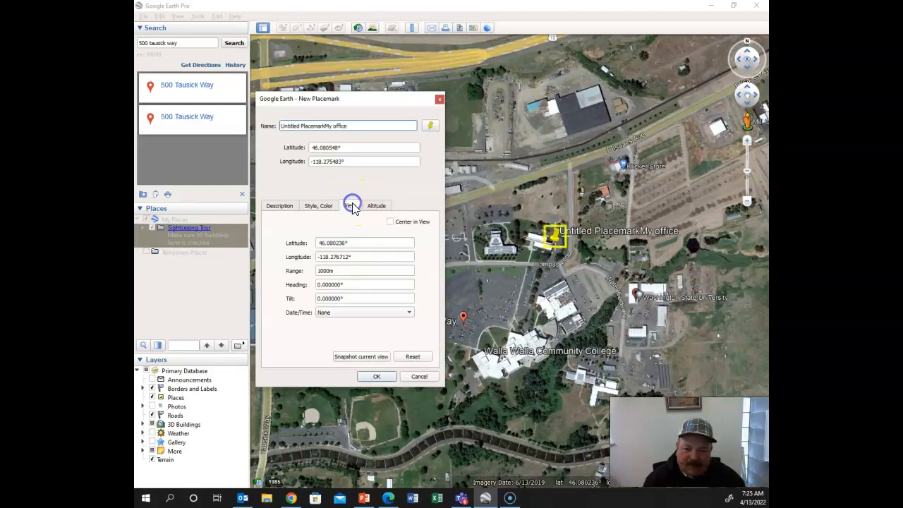
{"action": "left_click", "coordinate": [383, 205]}
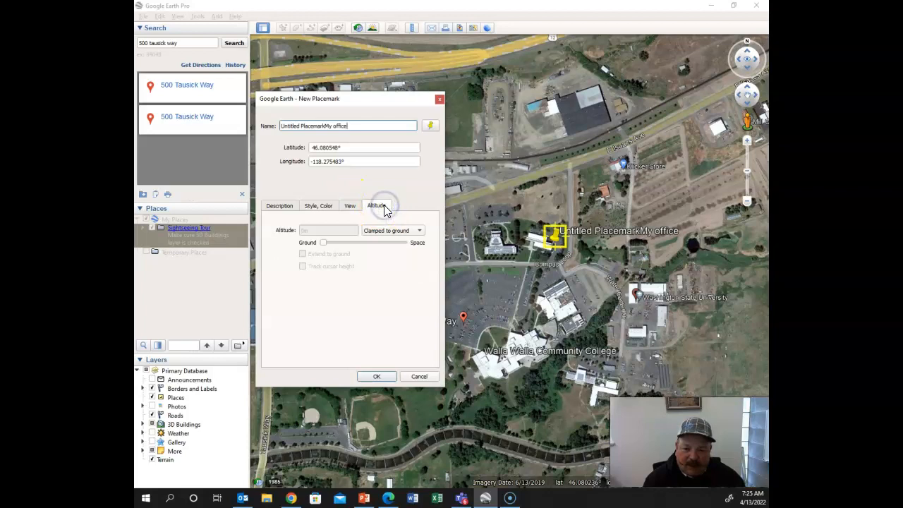
{"action": "left_click", "coordinate": [377, 308]}
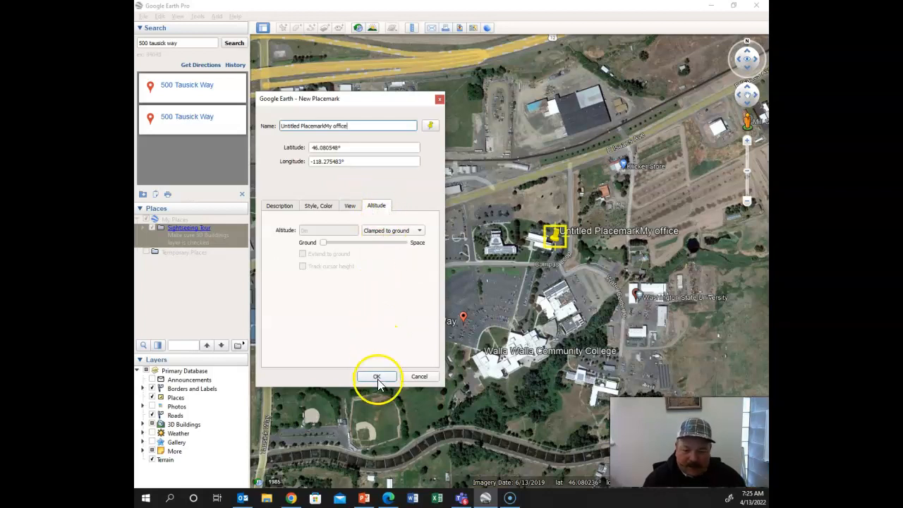
{"action": "left_click", "coordinate": [414, 374]}
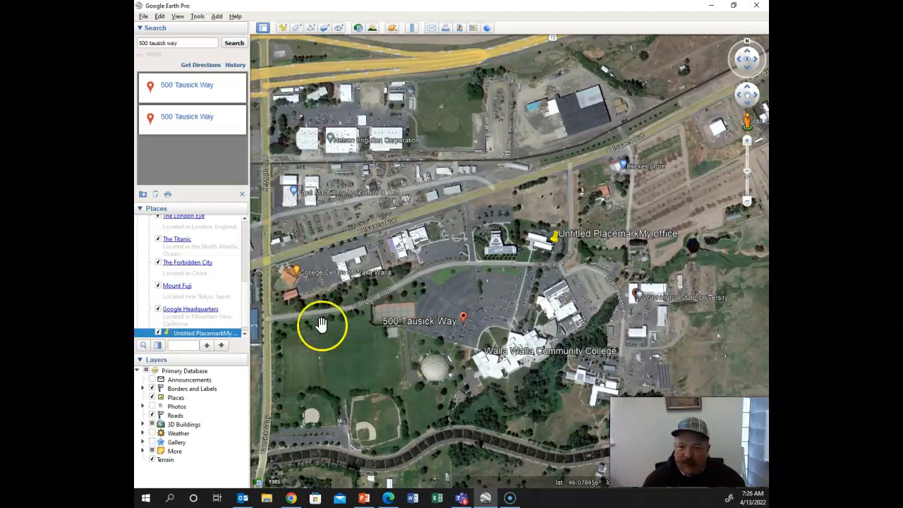
Try the degree-minute coordinate formats in the program options, and apply Decimal Degrees for the latitude/longitude display.
{"action": "left_click", "coordinate": [198, 17]}
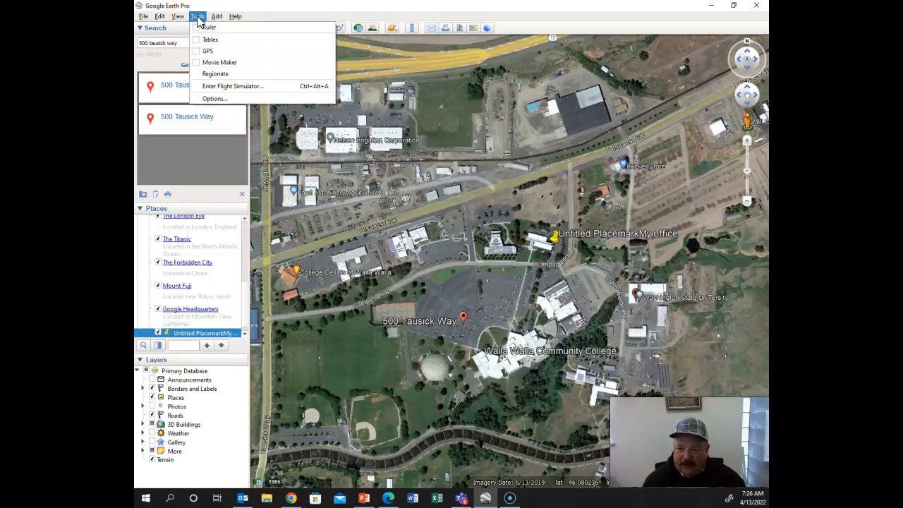
{"action": "left_click", "coordinate": [211, 101]}
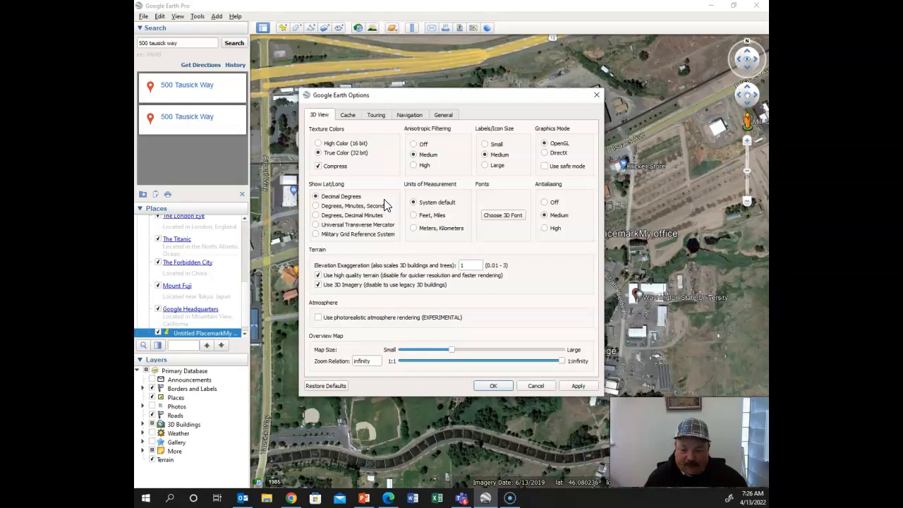
{"action": "left_click", "coordinate": [315, 216]}
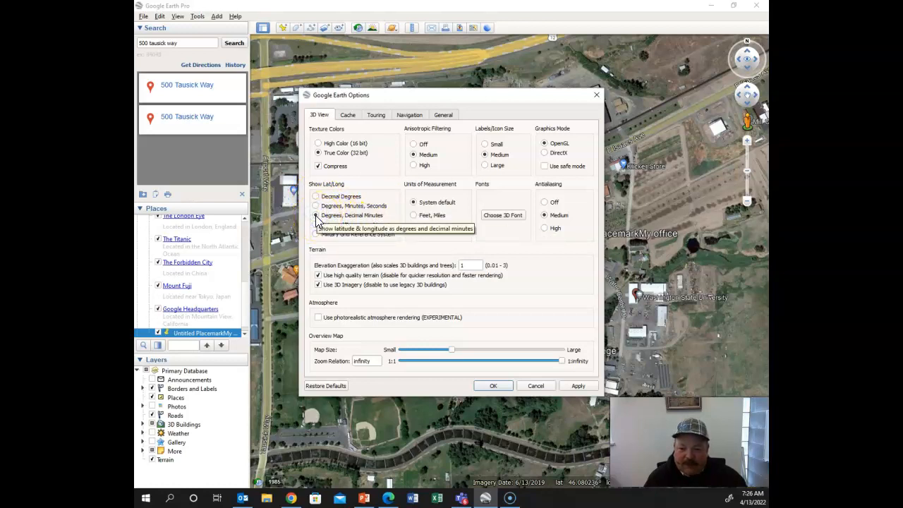
{"action": "left_click", "coordinate": [315, 205]}
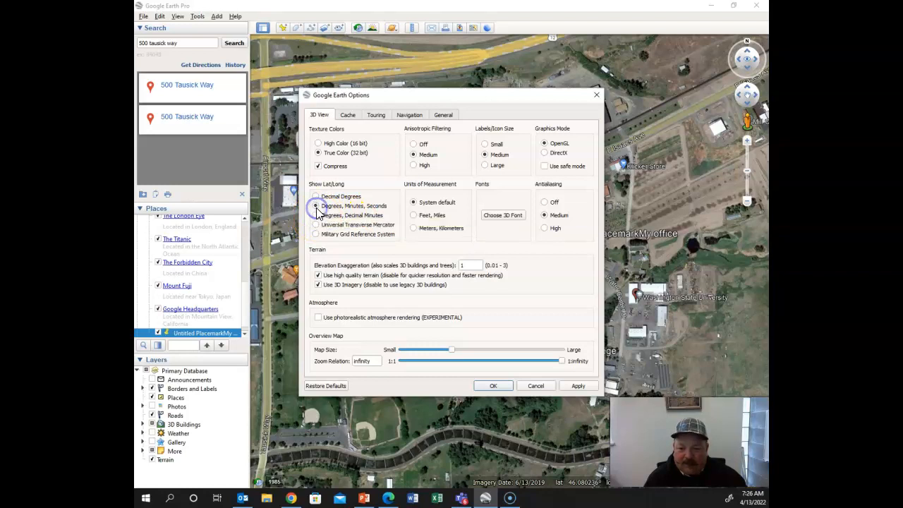
{"action": "left_click", "coordinate": [316, 197]}
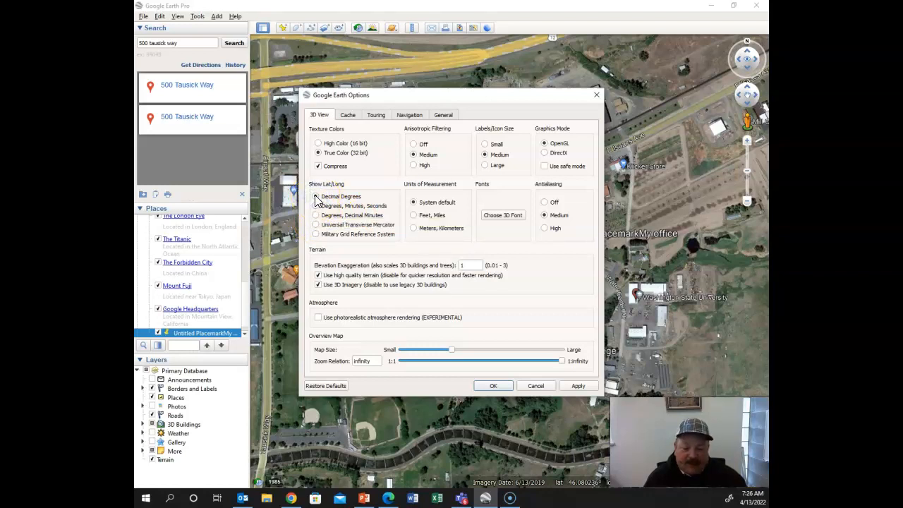
{"action": "left_click", "coordinate": [493, 389]}
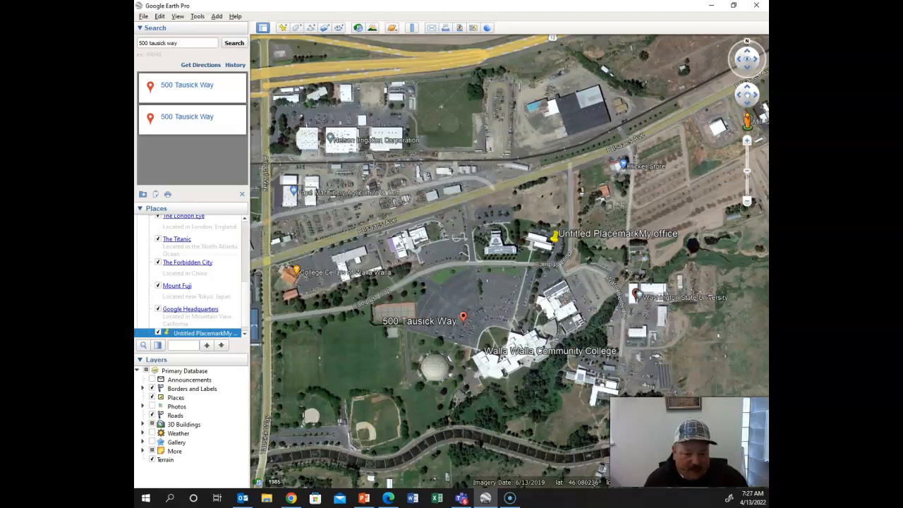
Check the latitude and longitude in the properties of the "My office" placemark in My Places, leaving them unchanged.
{"action": "left_click_drag", "start_coordinate": [688, 444], "coordinate": [687, 328]}
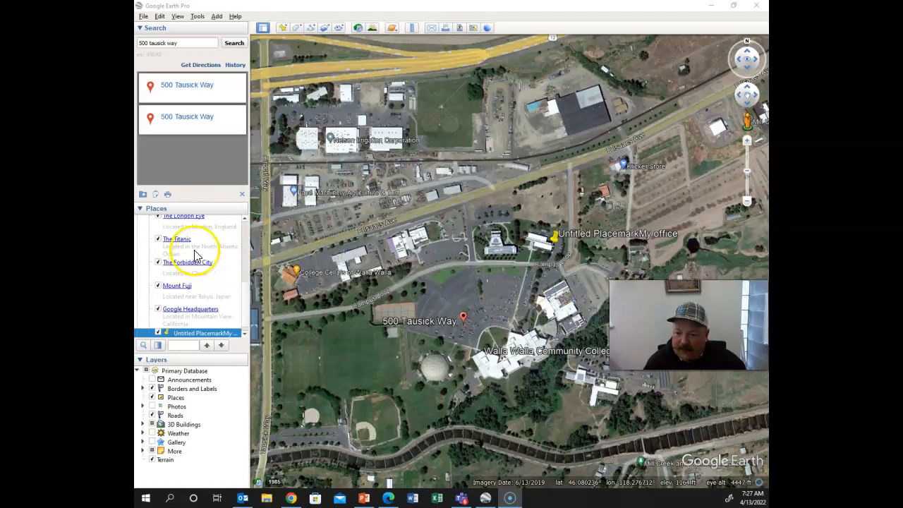
{"action": "scroll", "coordinate": [195, 265], "scroll_direction": "up", "scroll_amount": 10}
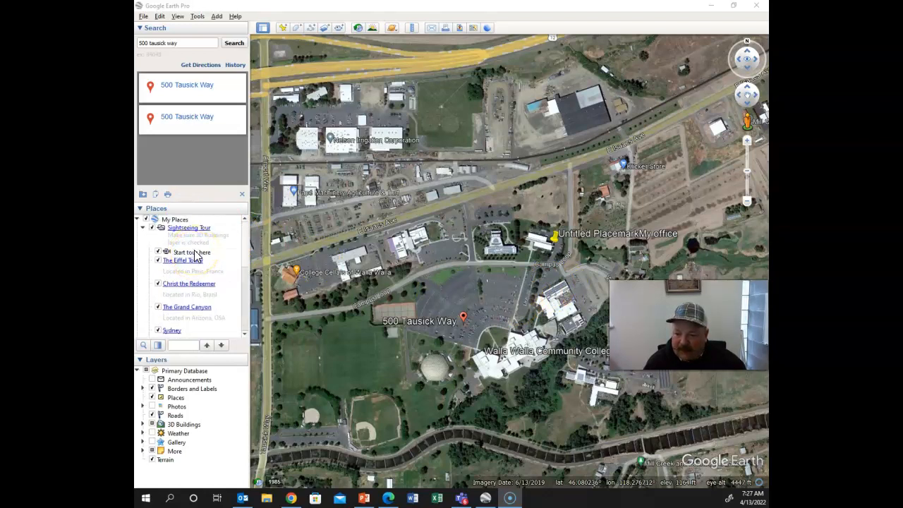
{"action": "scroll", "coordinate": [195, 254], "scroll_direction": "down", "scroll_amount": 10}
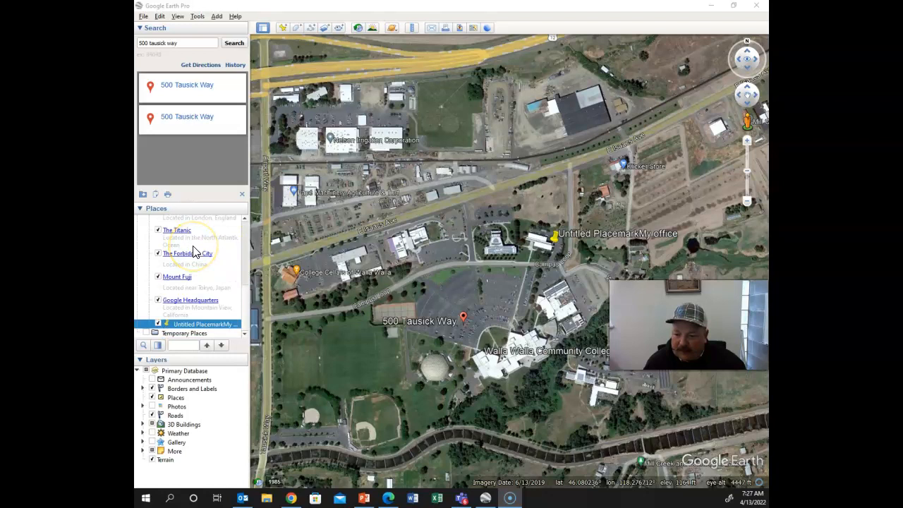
{"action": "left_click", "coordinate": [178, 329]}
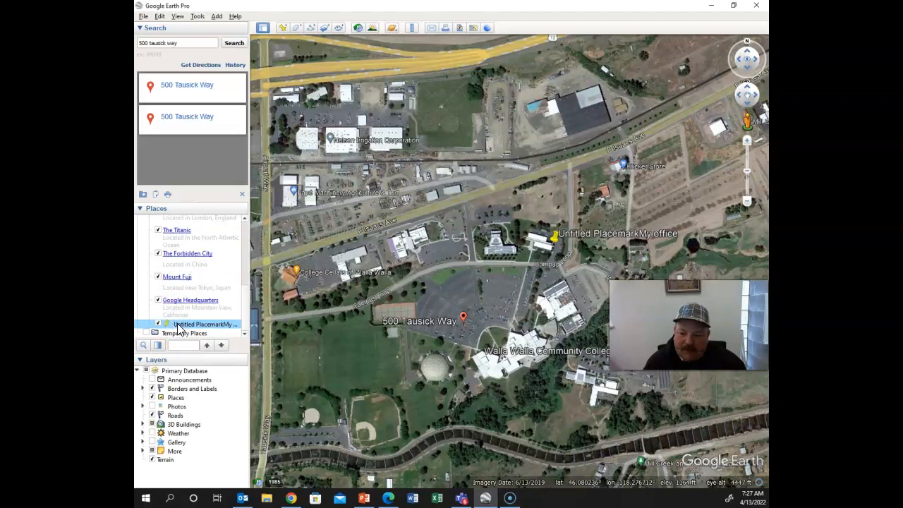
{"action": "right_click", "coordinate": [178, 328]}
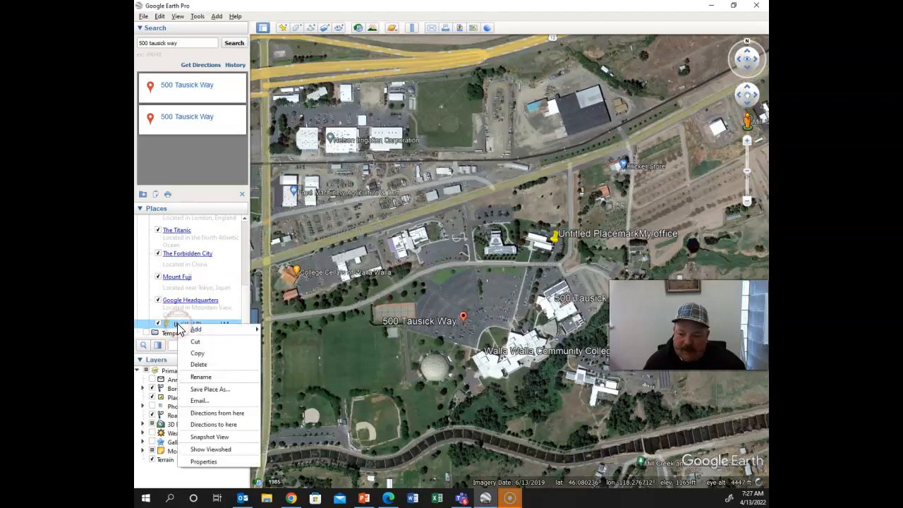
{"action": "left_click", "coordinate": [208, 460]}
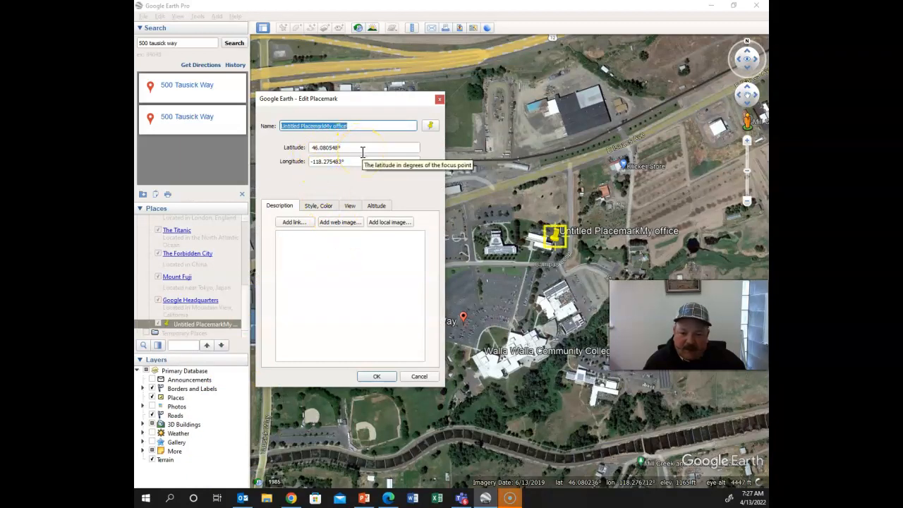
{"action": "left_click", "coordinate": [417, 375]}
{"action": "left_click", "coordinate": [326, 380]}
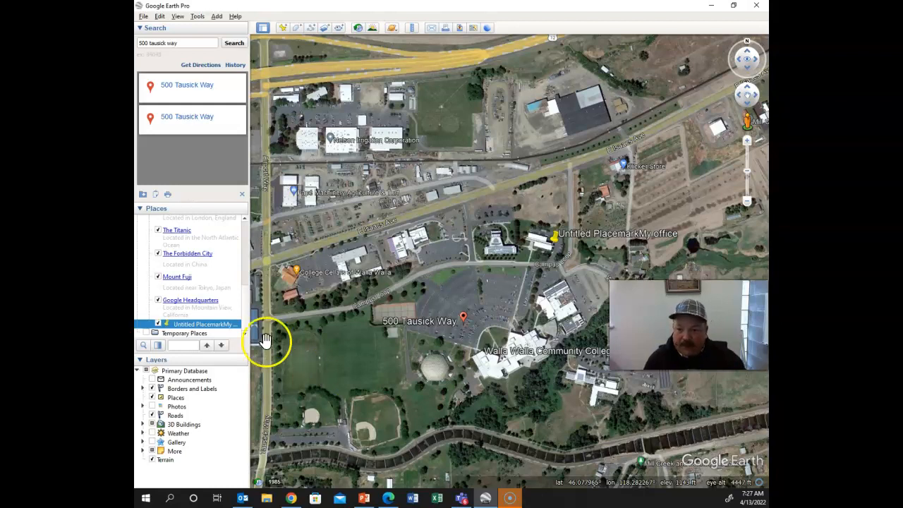
Draw a new path about 900 feet long from the My office building along the walkway to the main college building.
{"action": "left_click", "coordinate": [312, 29]}
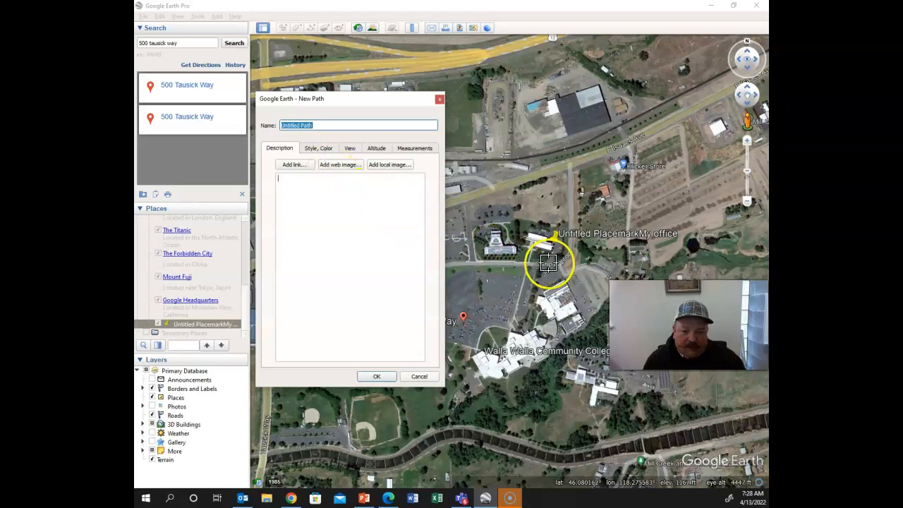
{"action": "left_click", "coordinate": [550, 249]}
{"action": "left_click", "coordinate": [550, 252]}
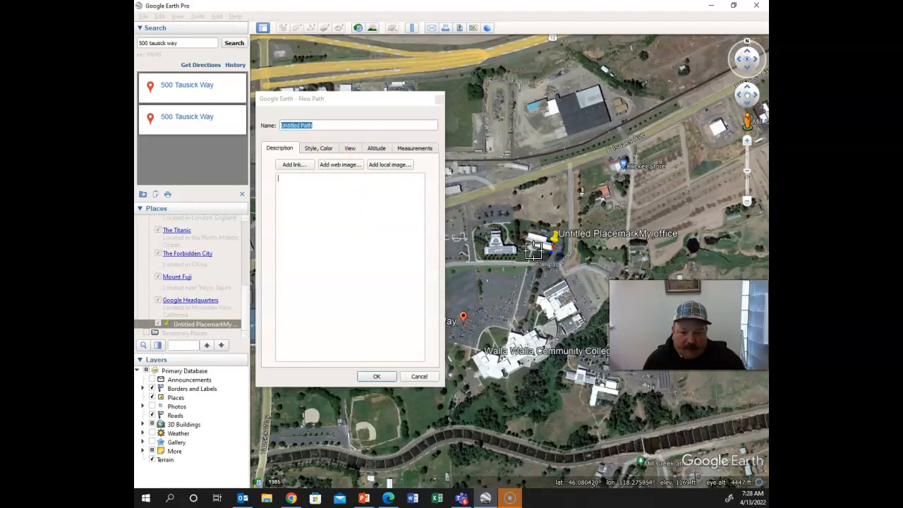
{"action": "left_click", "coordinate": [531, 251]}
{"action": "left_click", "coordinate": [515, 320]}
{"action": "left_click", "coordinate": [525, 333]}
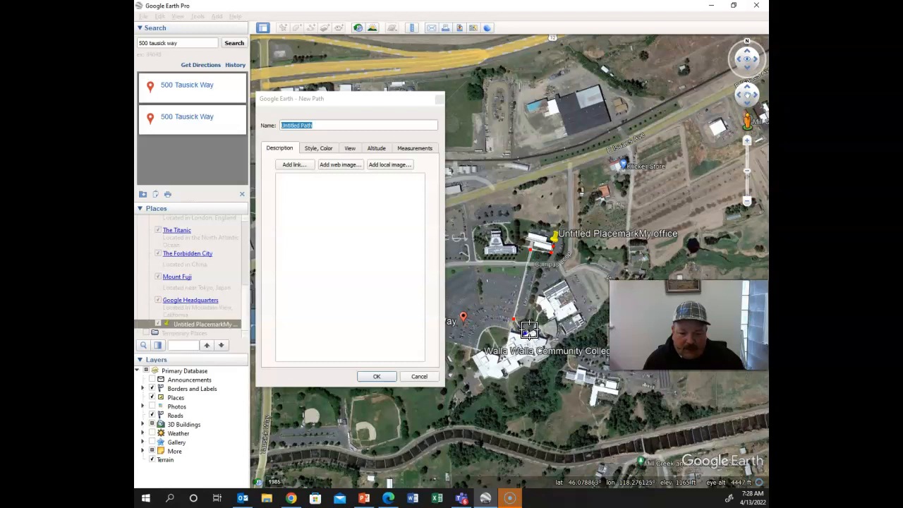
{"action": "left_click", "coordinate": [455, 353]}
{"action": "left_click", "coordinate": [383, 207]}
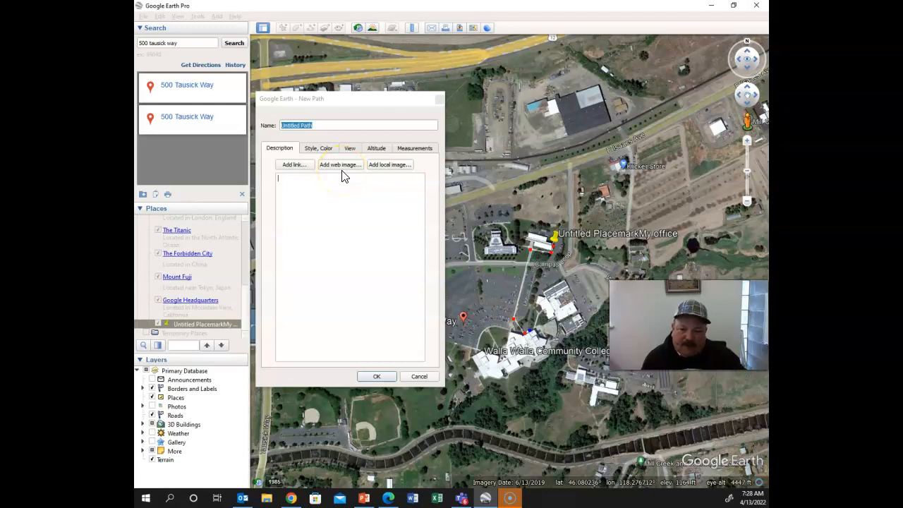
Check the new path's length in feet and discard the path.
{"action": "left_click", "coordinate": [413, 148]}
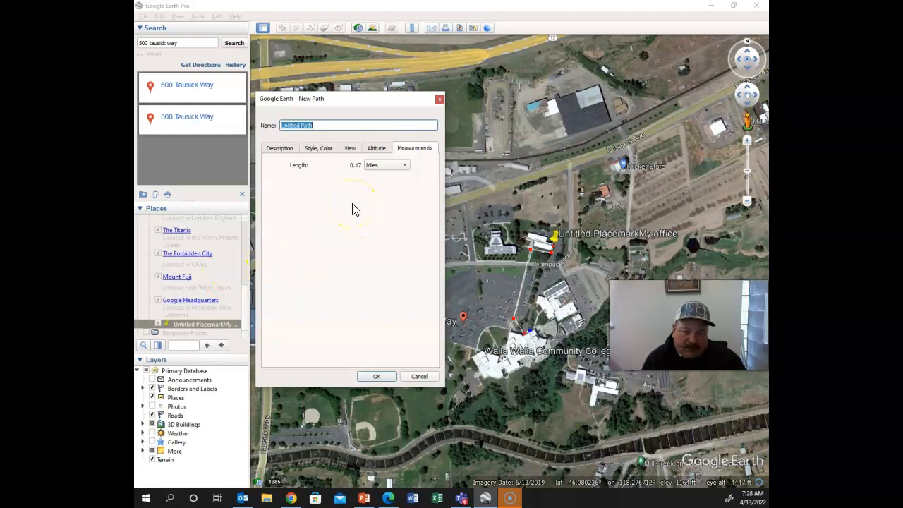
{"action": "left_click", "coordinate": [405, 166]}
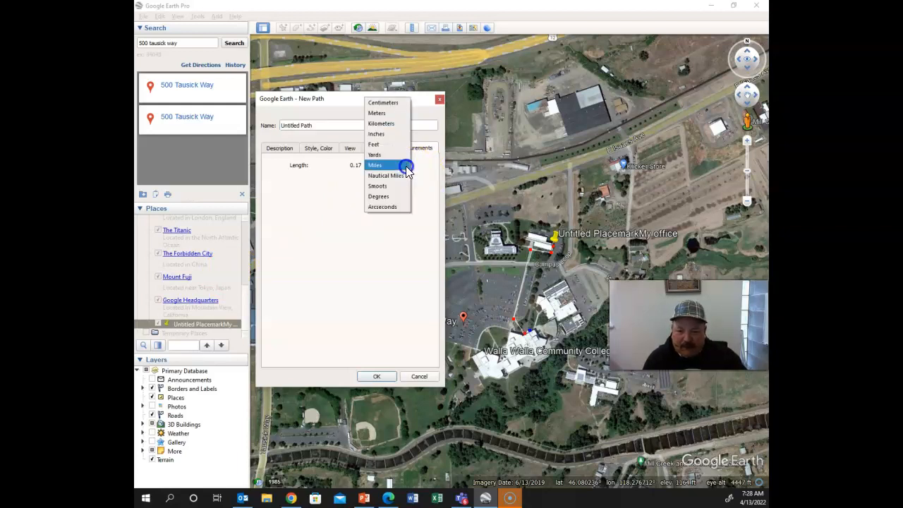
{"action": "left_click", "coordinate": [398, 145]}
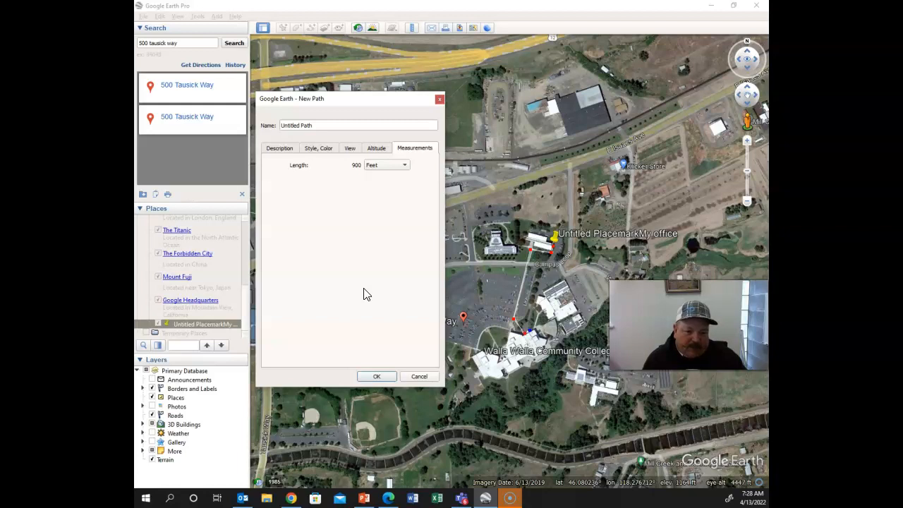
{"action": "left_click", "coordinate": [416, 375]}
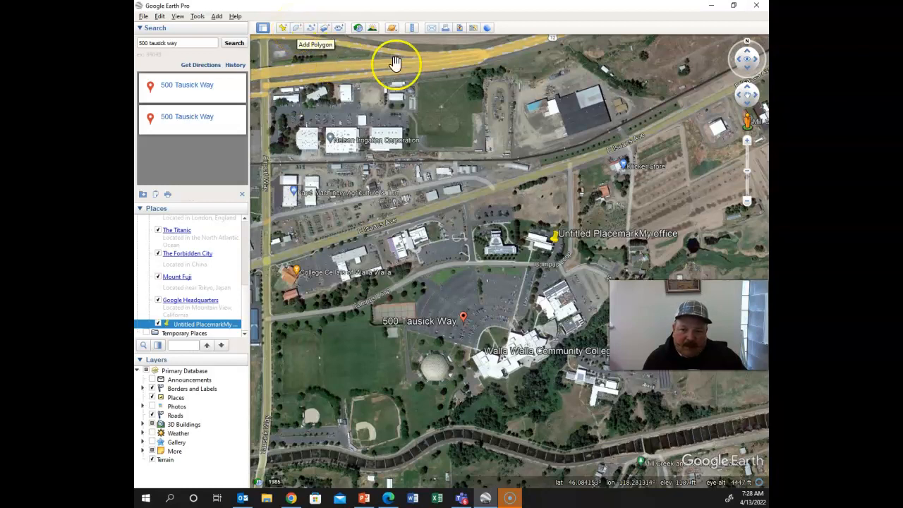
Measure a straight ruler line about 467 feet long across the field east of the My office placemark, in feet, and clear it.
{"action": "left_click", "coordinate": [414, 32]}
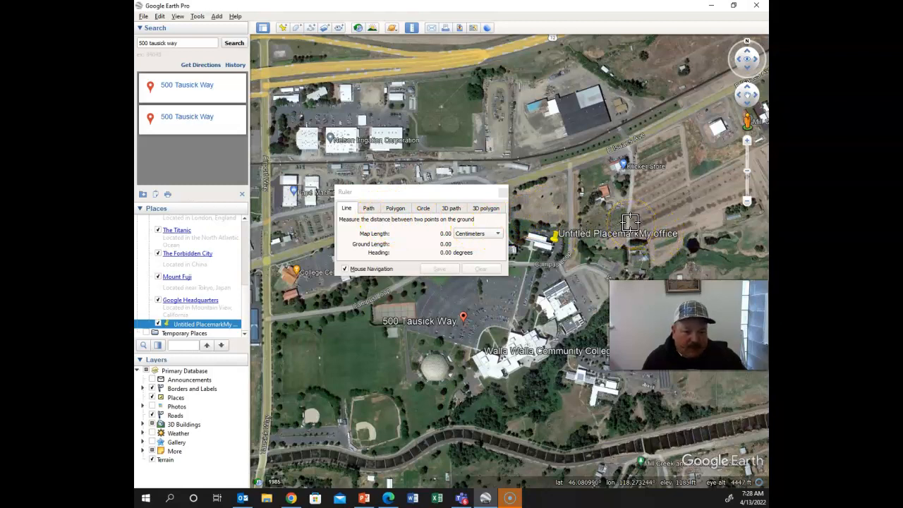
{"action": "left_click_drag", "start_coordinate": [629, 221], "coordinate": [689, 197]}
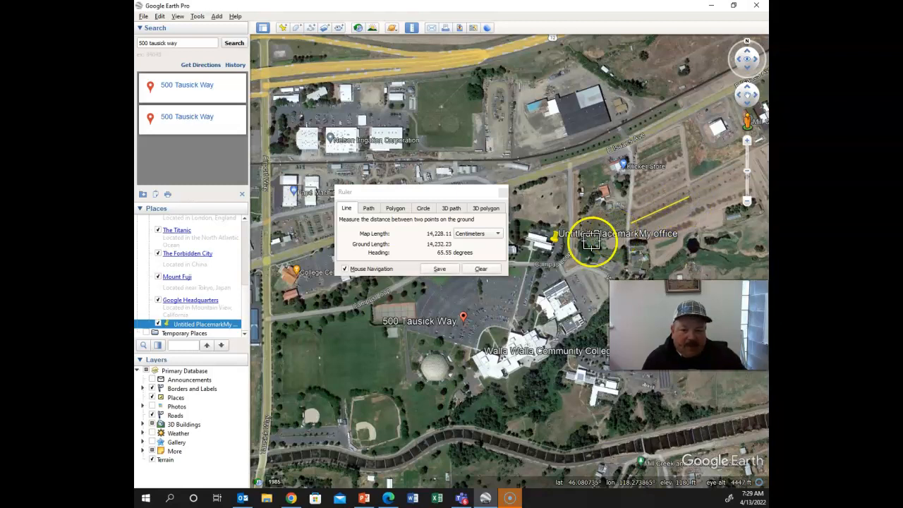
{"action": "left_click", "coordinate": [497, 235]}
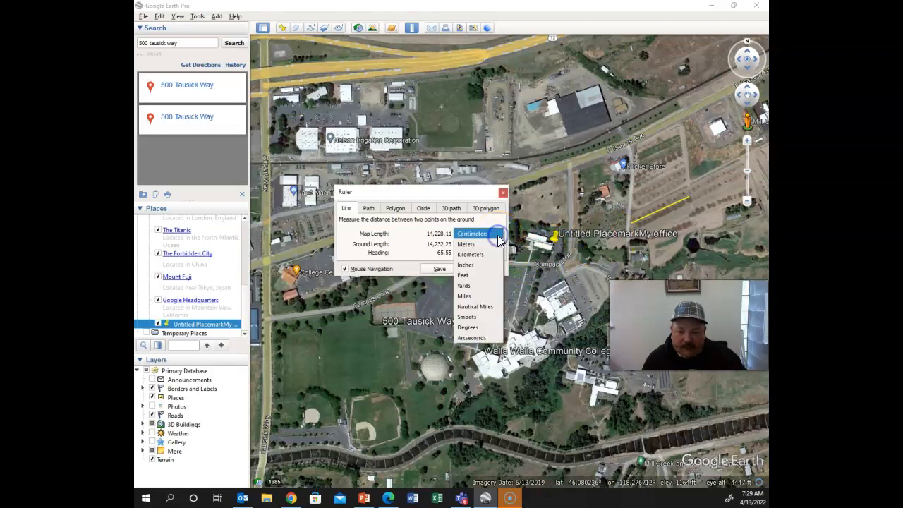
{"action": "left_click", "coordinate": [481, 280]}
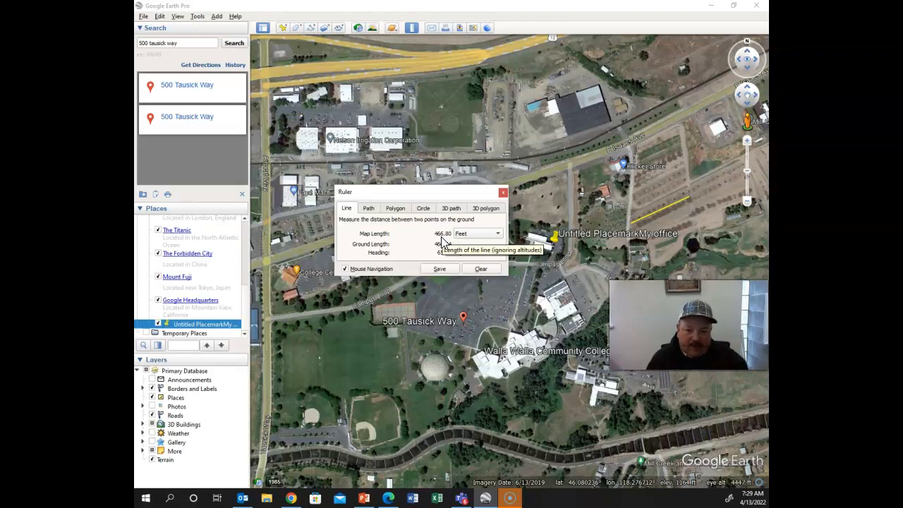
{"action": "left_click", "coordinate": [481, 270]}
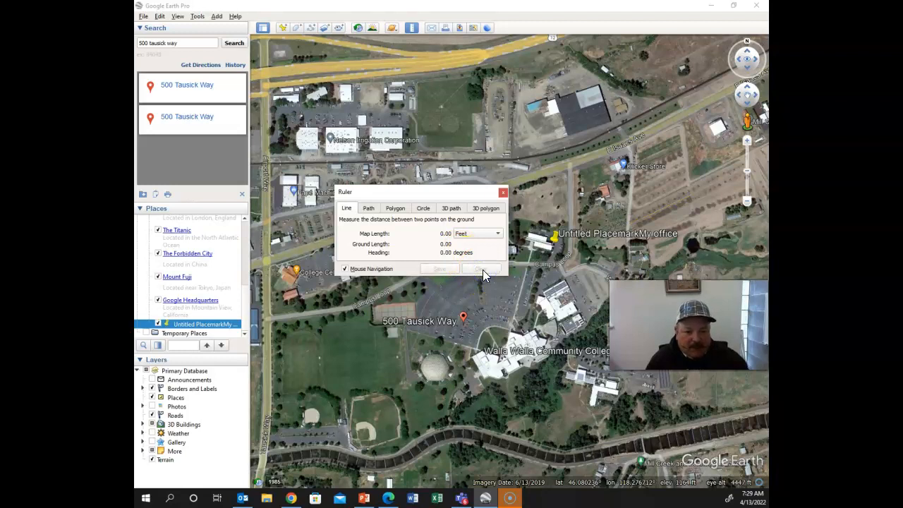
Outline the small ball field beside Tausick Way with a ruler polygon about 764 feet in perimeter and show its area in acres.
{"action": "left_click_drag", "start_coordinate": [401, 192], "coordinate": [492, 191]}
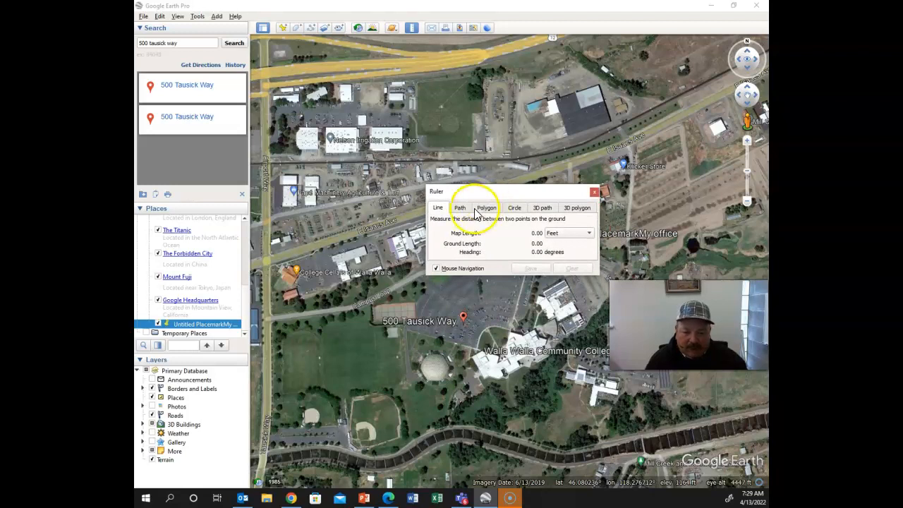
{"action": "left_click", "coordinate": [488, 210]}
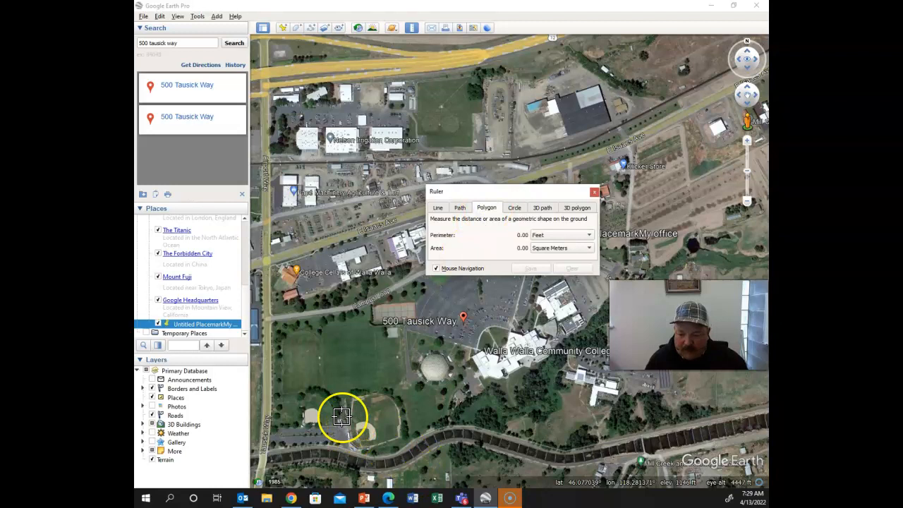
{"action": "left_click", "coordinate": [303, 397]}
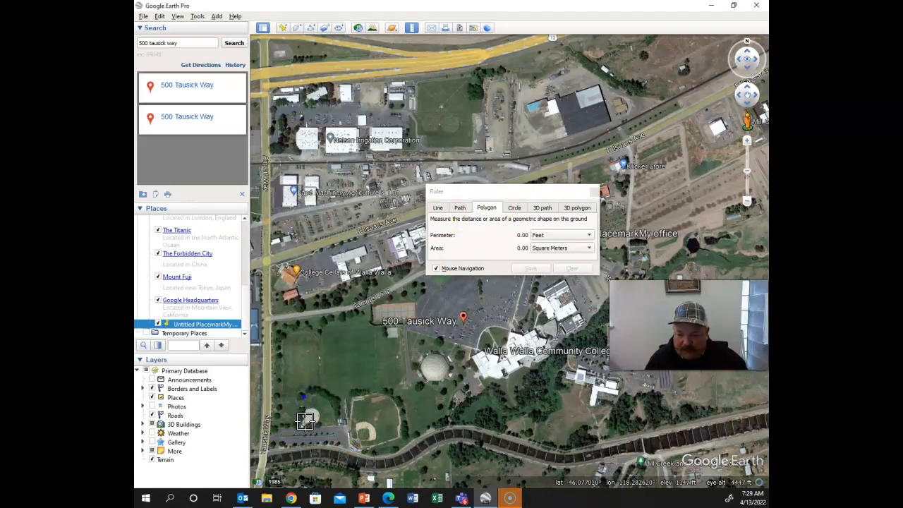
{"action": "left_click", "coordinate": [305, 421]}
{"action": "left_click", "coordinate": [334, 421]}
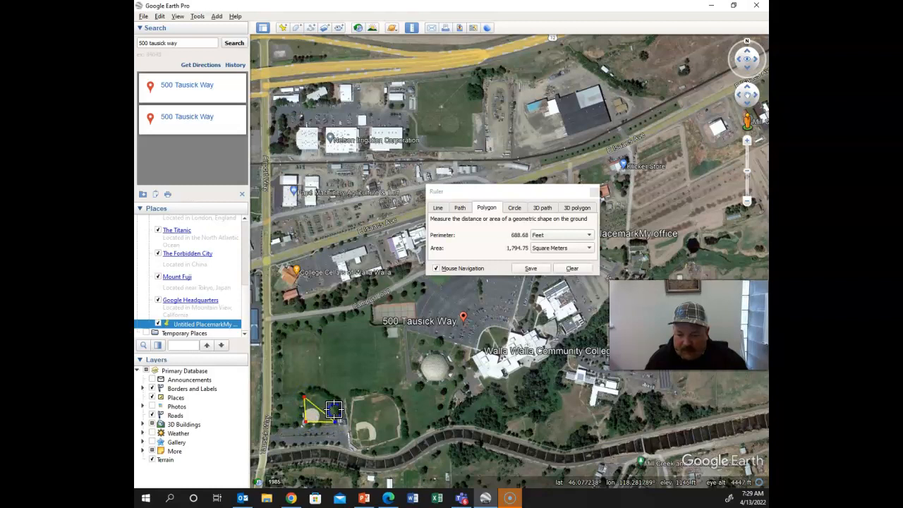
{"action": "left_click", "coordinate": [326, 400]}
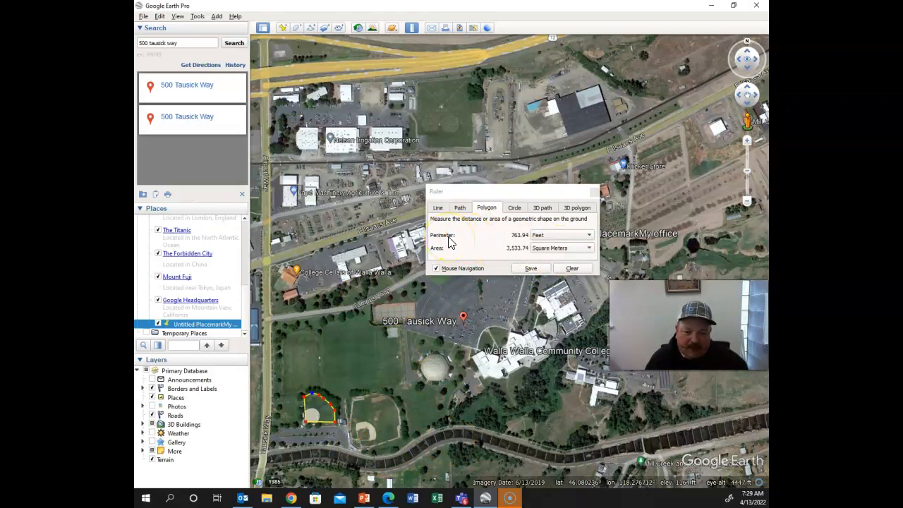
{"action": "left_click", "coordinate": [591, 249]}
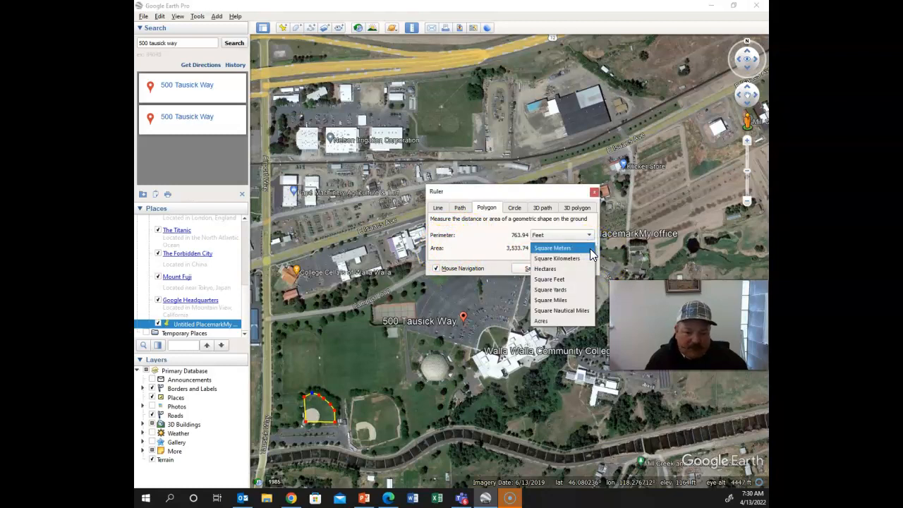
{"action": "left_click", "coordinate": [556, 320]}
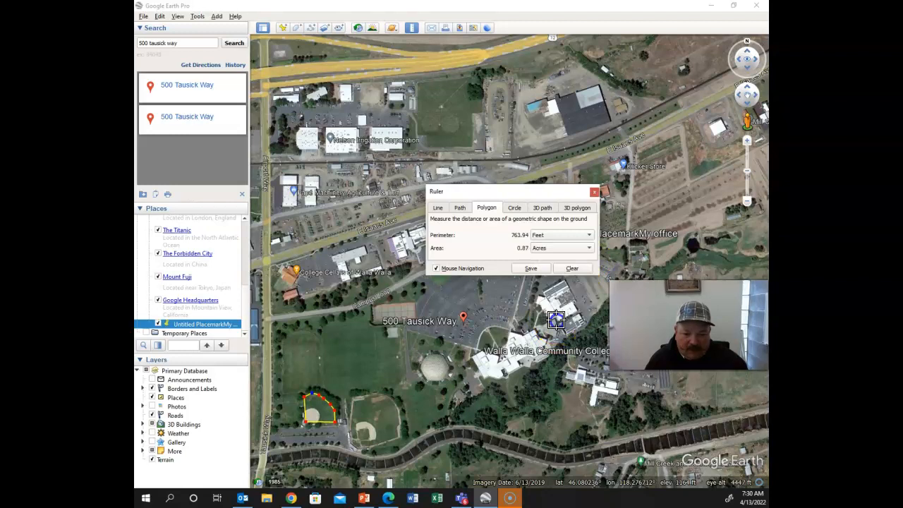
Save the measured ball field polygon under the name "Soft ball".
{"action": "left_click", "coordinate": [530, 269]}
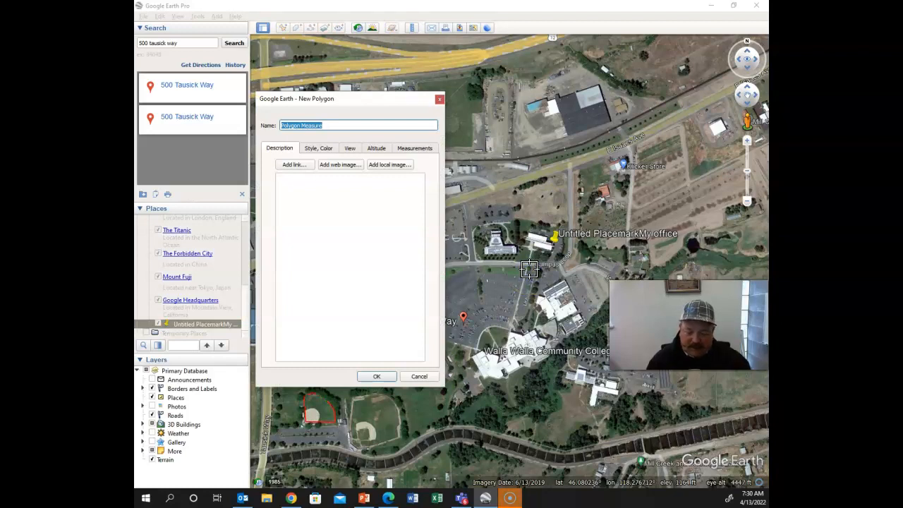
{"action": "key", "text": "BackSpace"}
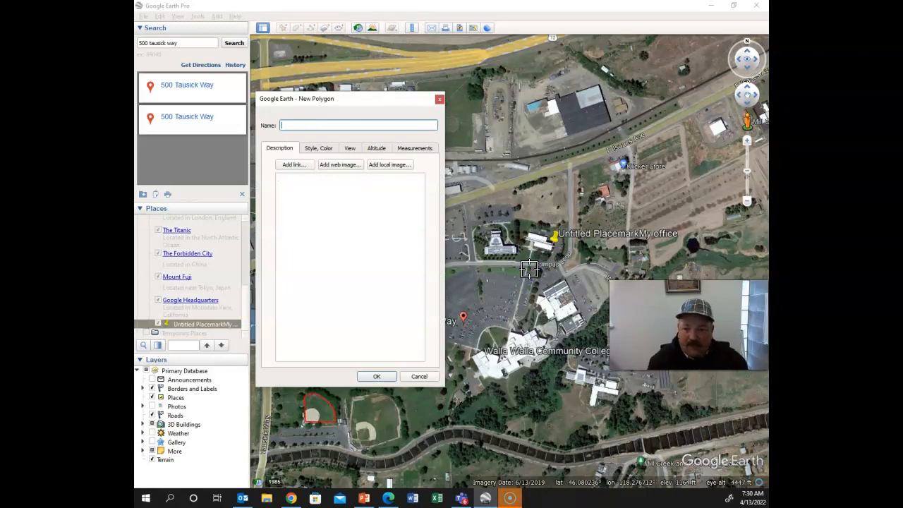
{"action": "type", "text": "Sof"}
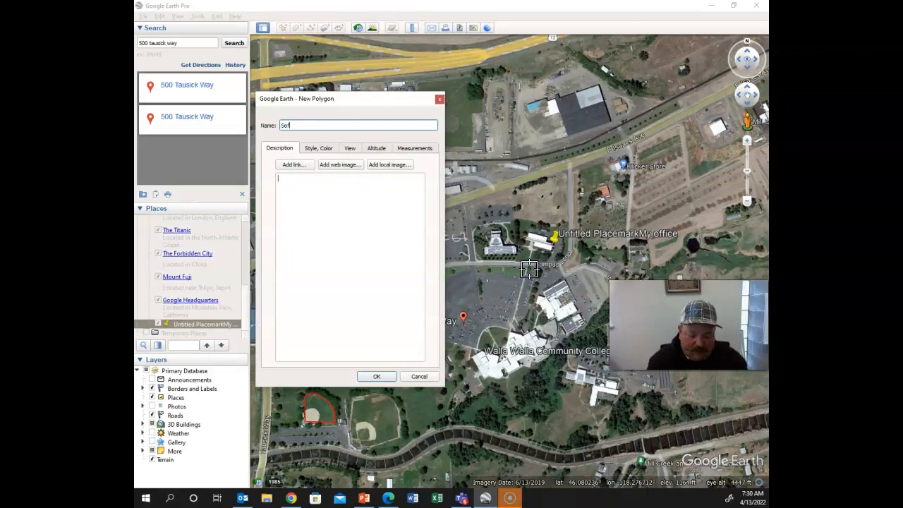
{"action": "type", "text": "t ball"}
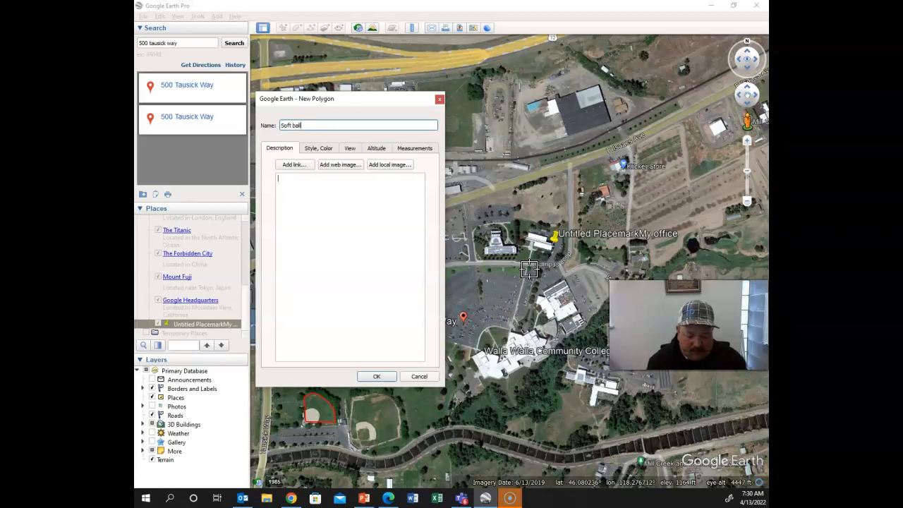
{"action": "left_click", "coordinate": [376, 376]}
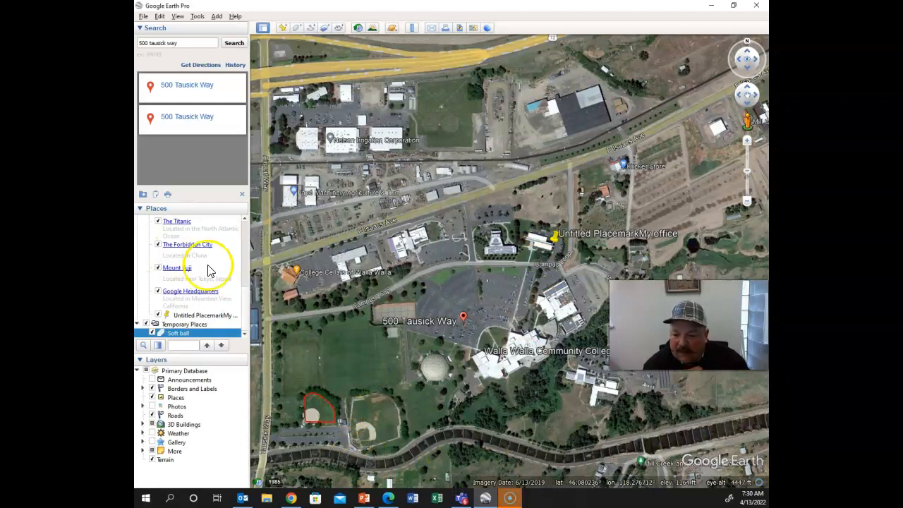
Look through the saved places list and select the Soft ball polygon under Temporary Places.
{"action": "left_click", "coordinate": [244, 334]}
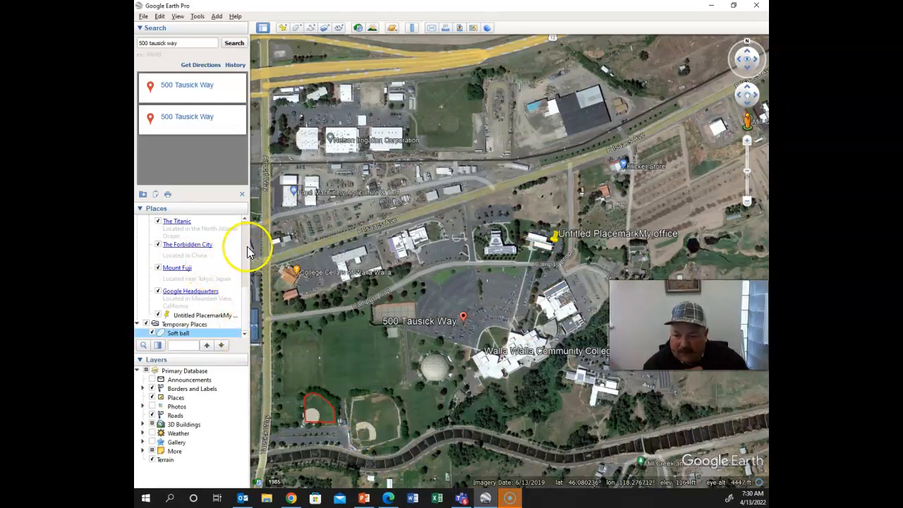
{"action": "left_click", "coordinate": [245, 220]}
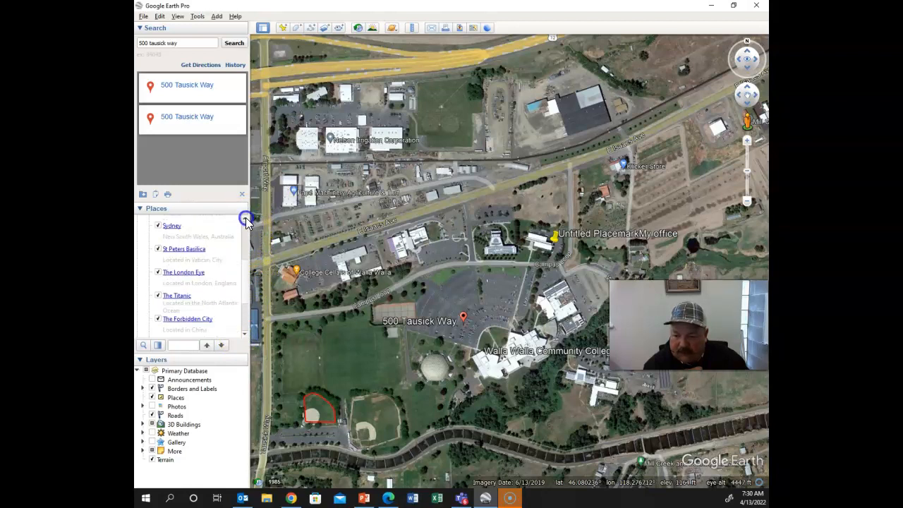
{"action": "left_click", "coordinate": [245, 218]}
{"action": "left_click", "coordinate": [245, 219]}
{"action": "left_click", "coordinate": [246, 218]}
{"action": "left_click_drag", "start_coordinate": [243, 252], "coordinate": [241, 332]}
{"action": "left_click", "coordinate": [175, 334]}
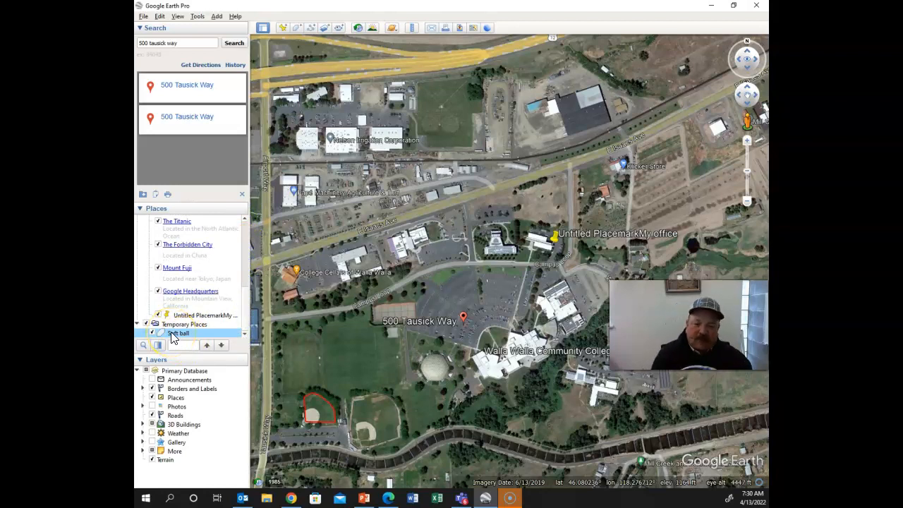
{"action": "left_click", "coordinate": [170, 334]}
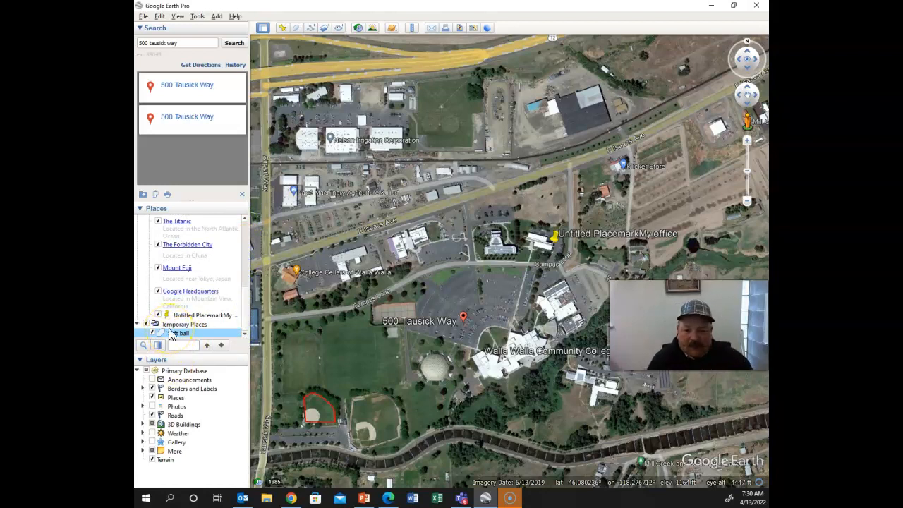
Pan, rotate and zoom the map in on the main Walla Walla Community College buildings.
{"action": "left_click", "coordinate": [746, 104]}
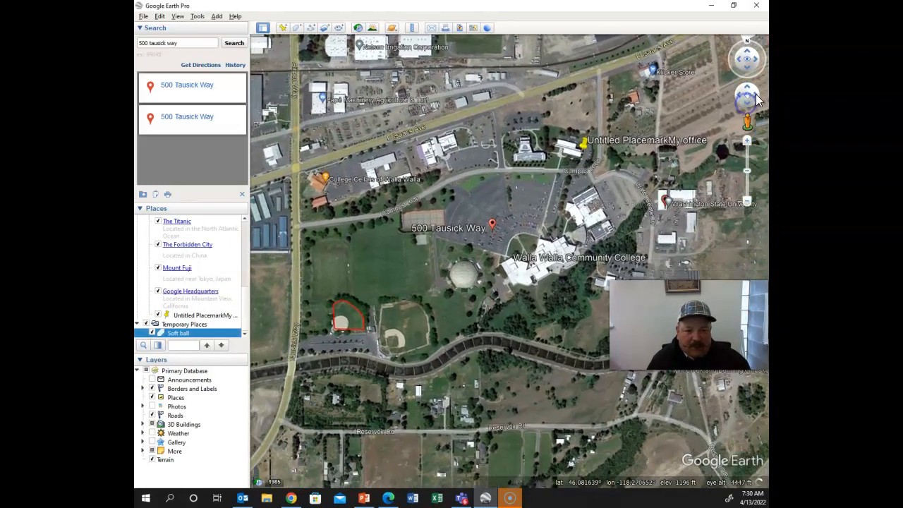
{"action": "left_click", "coordinate": [756, 95]}
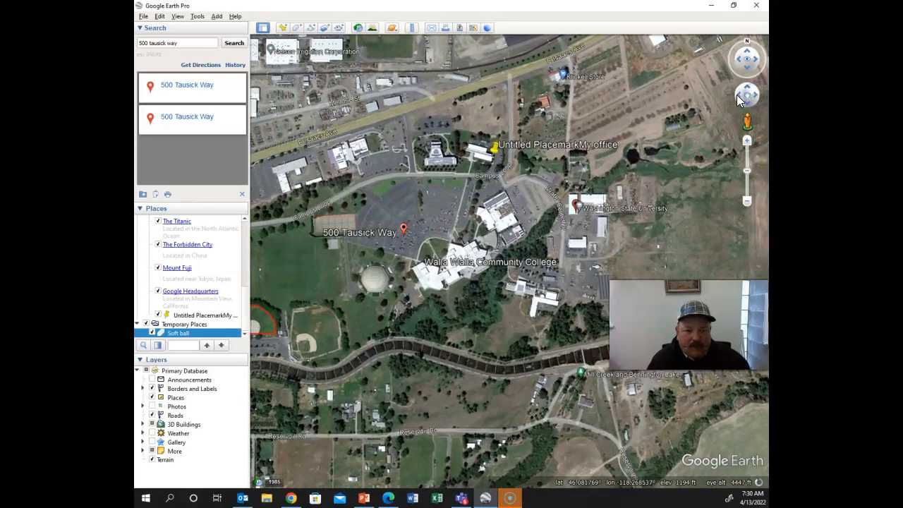
{"action": "left_click", "coordinate": [740, 97]}
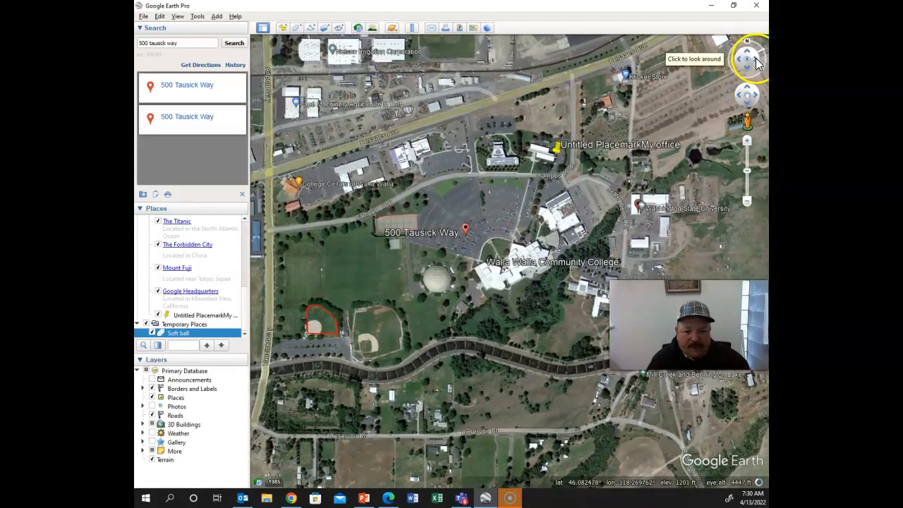
{"action": "left_click", "coordinate": [759, 64]}
{"action": "left_click_drag", "start_coordinate": [757, 62], "coordinate": [749, 47]}
{"action": "left_click", "coordinate": [747, 141]}
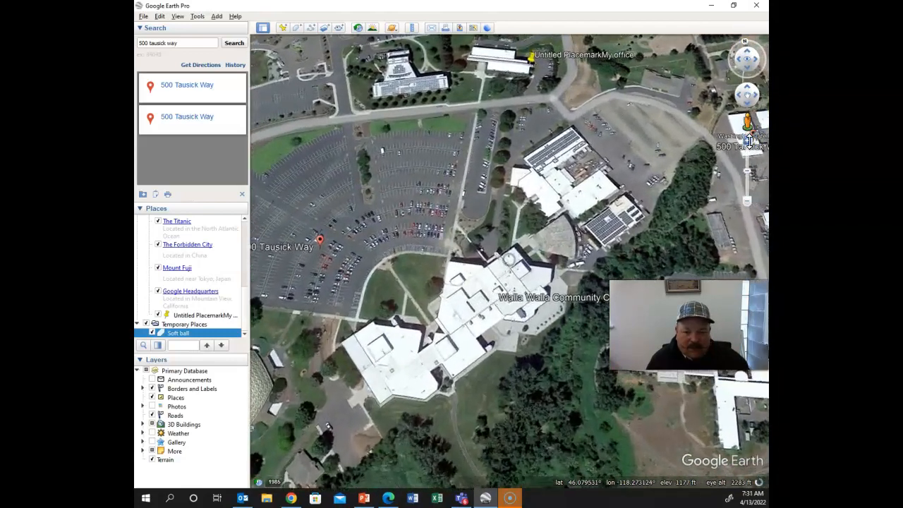
{"action": "left_click", "coordinate": [749, 72]}
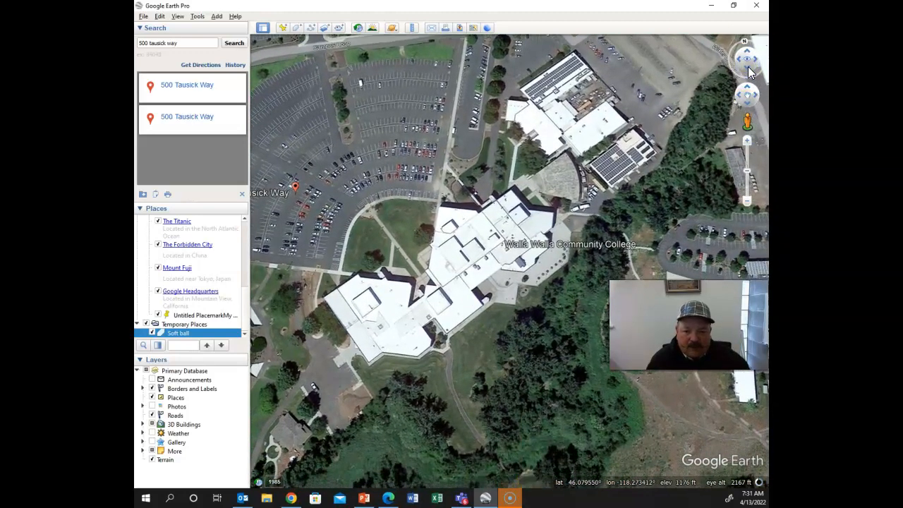
View Campus Loop beside the Health Science & Performing Arts building at ground level, and return to the aerial view.
{"action": "double_click", "coordinate": [387, 161]}
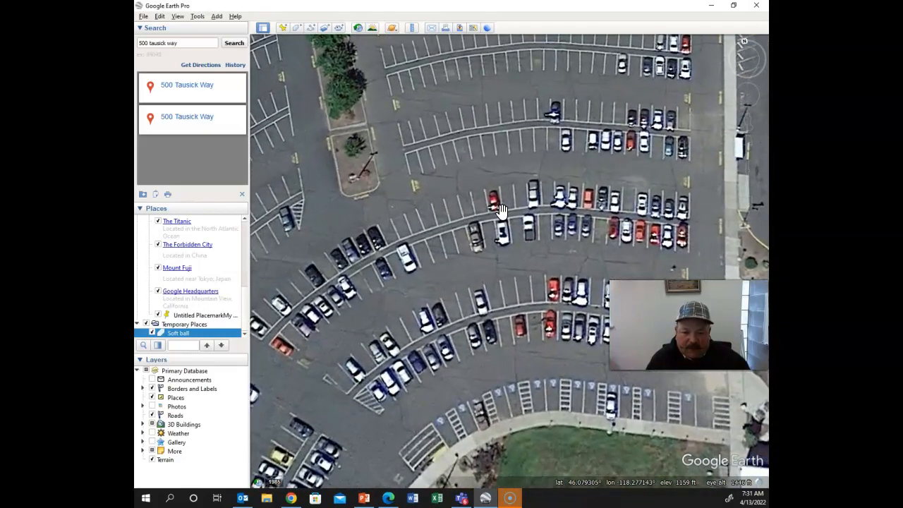
{"action": "left_click_drag", "start_coordinate": [564, 125], "coordinate": [539, 493]}
{"action": "left_click_drag", "start_coordinate": [498, 175], "coordinate": [556, 287]}
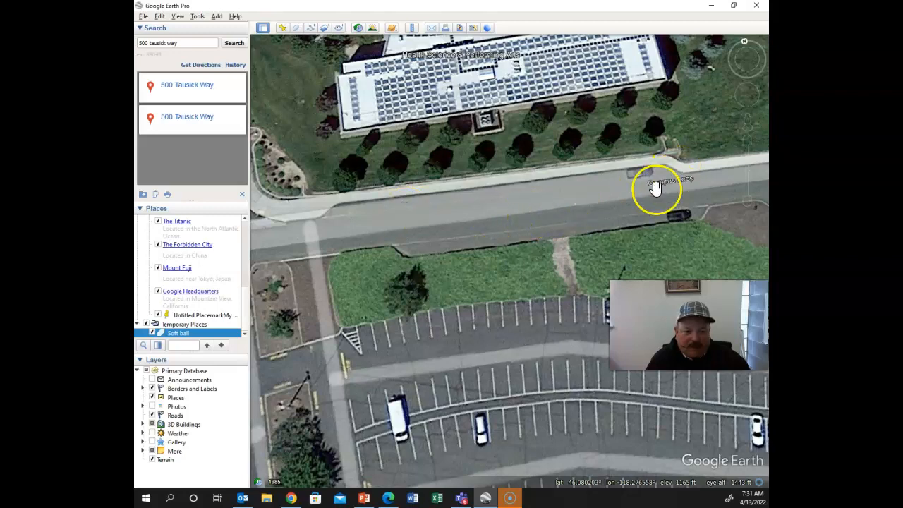
{"action": "scroll", "coordinate": [564, 215], "scroll_direction": "down", "scroll_amount": 3}
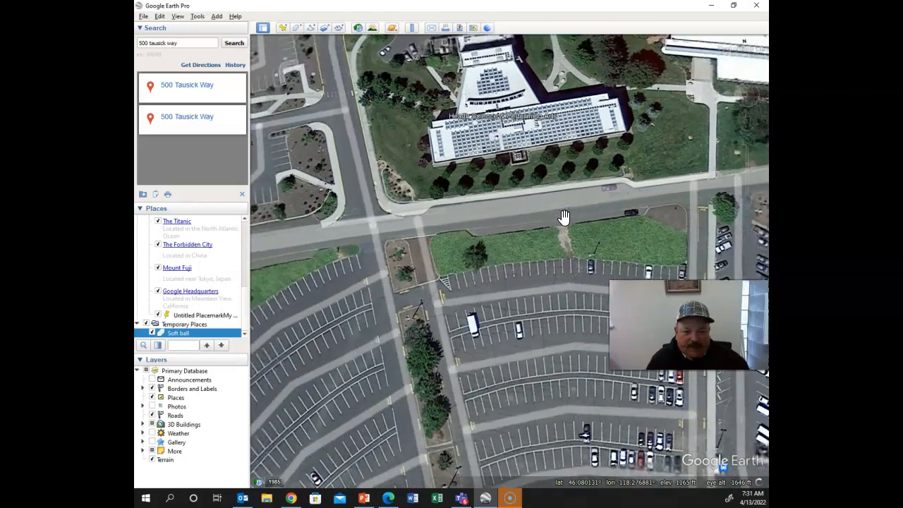
{"action": "mouse_move", "coordinate": [747, 121]}
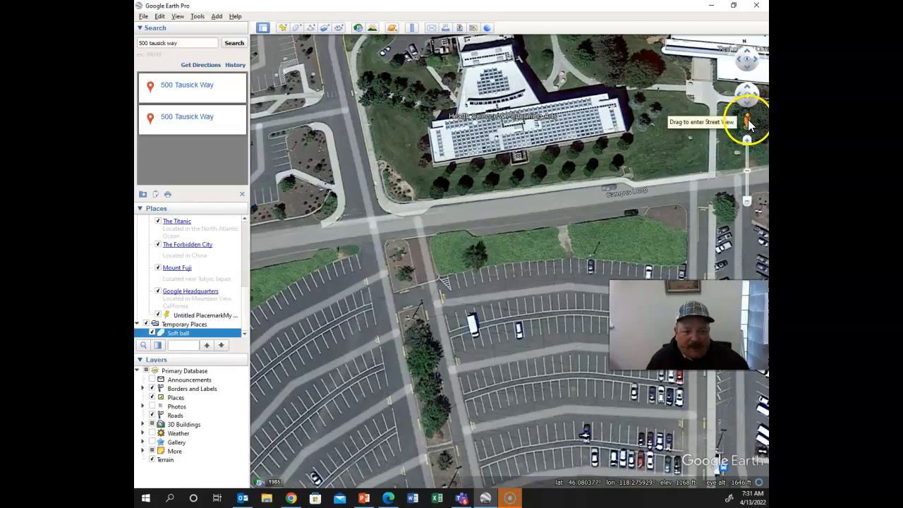
{"action": "left_click_drag", "start_coordinate": [747, 124], "coordinate": [590, 201]}
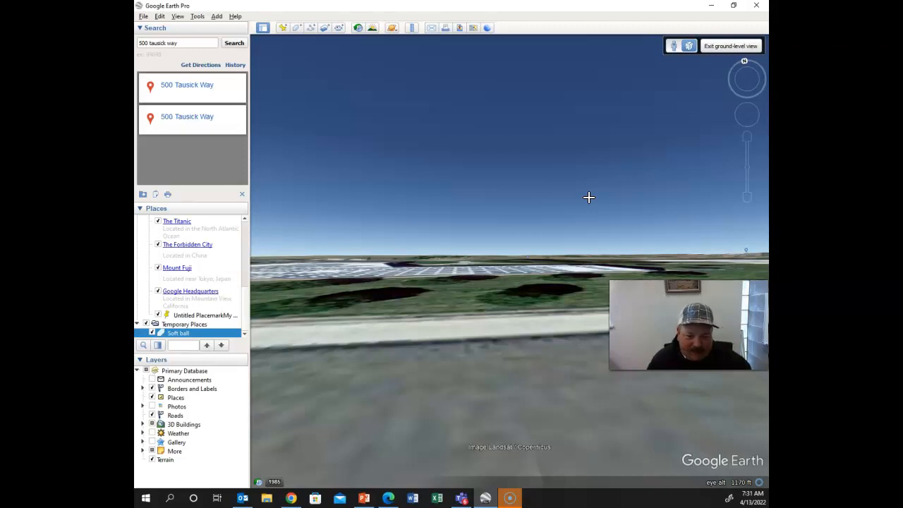
{"action": "left_click", "coordinate": [721, 46]}
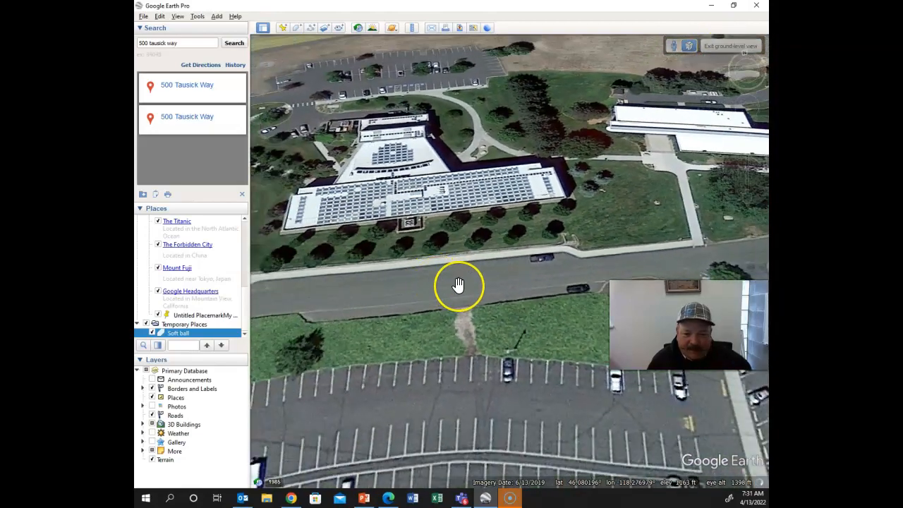
Look around the intersection of E Isaacs Ave and Airport Way in Street View, and exit it.
{"action": "scroll", "coordinate": [459, 284], "scroll_direction": "down", "scroll_amount": 5}
{"action": "scroll", "coordinate": [459, 284], "scroll_direction": "down", "scroll_amount": 5}
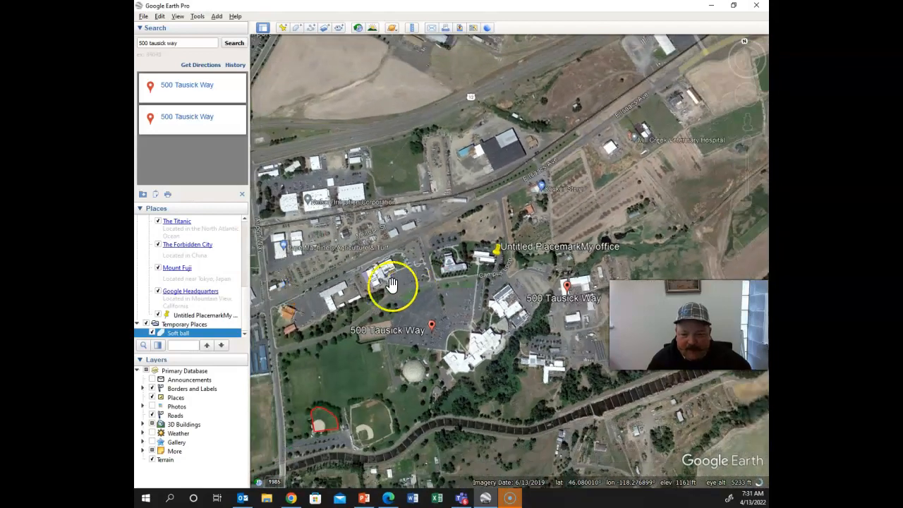
{"action": "left_click_drag", "start_coordinate": [287, 298], "coordinate": [494, 288]}
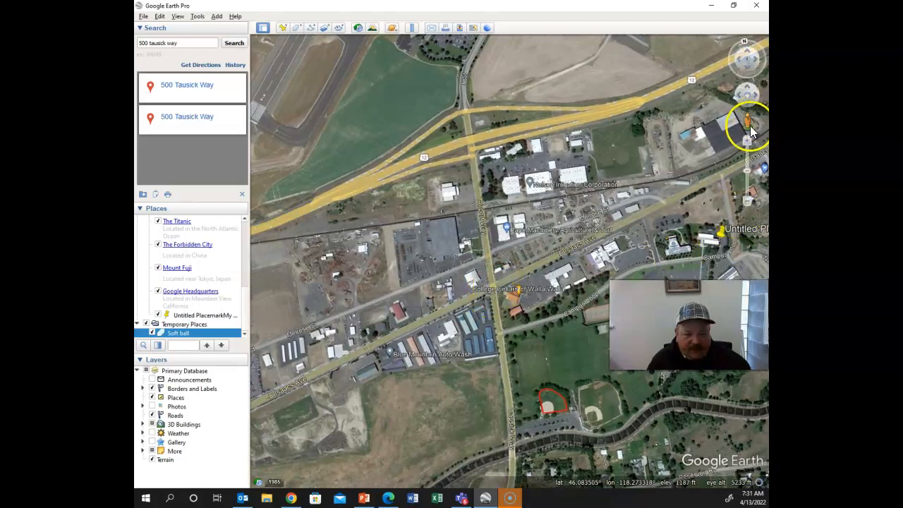
{"action": "left_click_drag", "start_coordinate": [747, 125], "coordinate": [495, 285]}
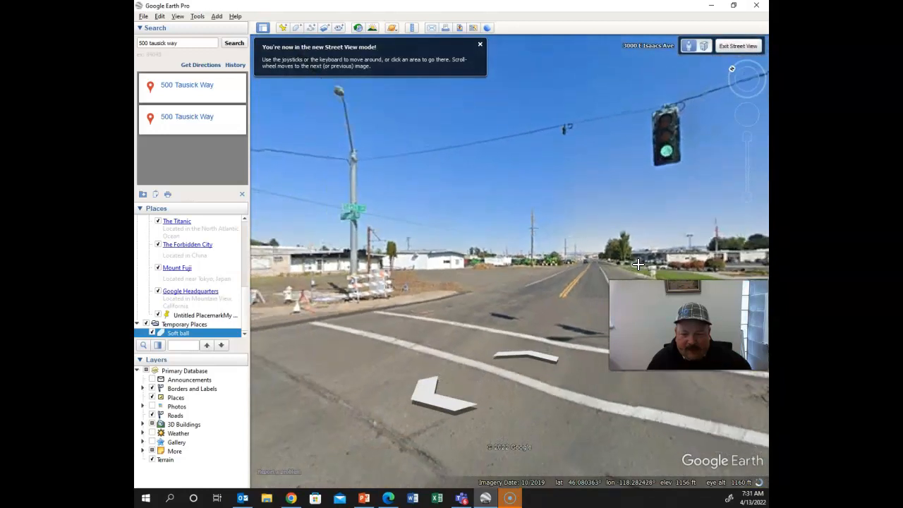
{"action": "left_click", "coordinate": [738, 117]}
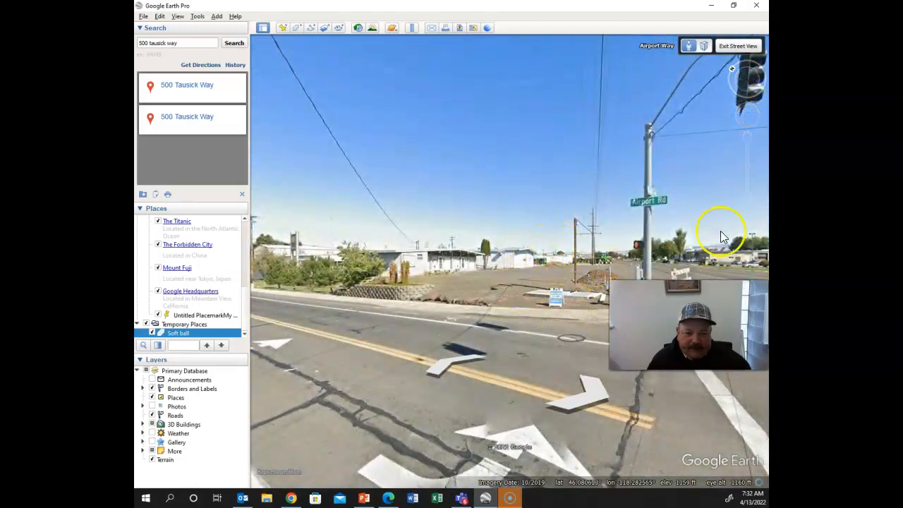
{"action": "left_click", "coordinate": [747, 107]}
{"action": "left_click", "coordinate": [747, 106]}
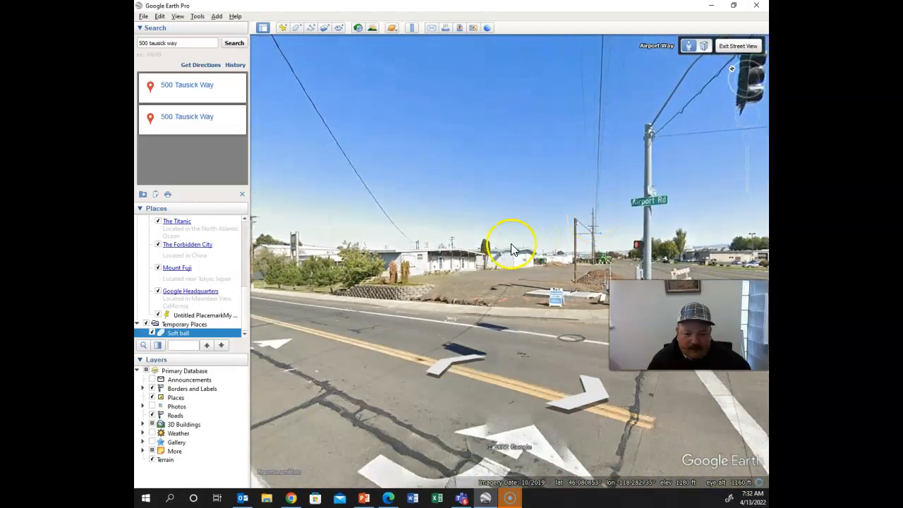
{"action": "left_click", "coordinate": [735, 47]}
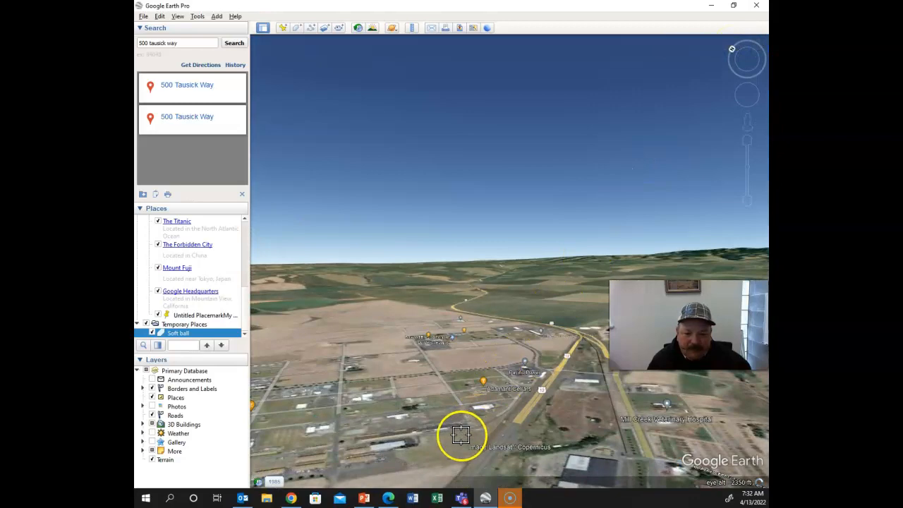
View the wider area around the college from above, and fly back to the saved My office placemark.
{"action": "scroll", "coordinate": [480, 397], "scroll_direction": "up", "scroll_amount": 3}
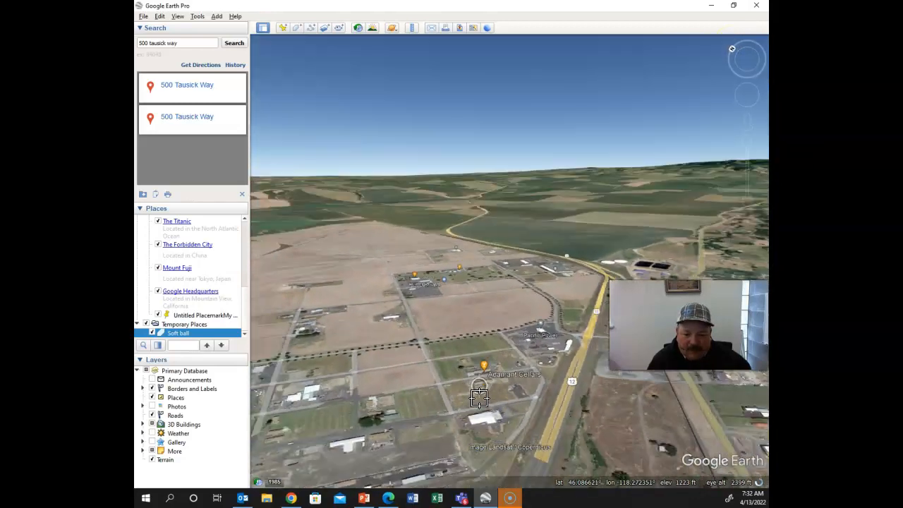
{"action": "scroll", "coordinate": [479, 399], "scroll_direction": "down", "scroll_amount": 4}
{"action": "scroll", "coordinate": [478, 398], "scroll_direction": "down", "scroll_amount": 5}
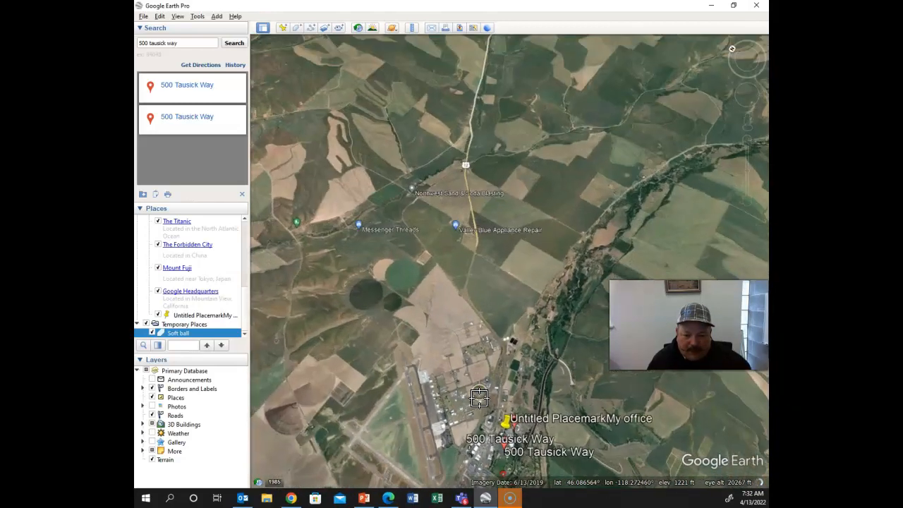
{"action": "scroll", "coordinate": [479, 399], "scroll_direction": "down", "scroll_amount": 3}
{"action": "left_click", "coordinate": [488, 359]}
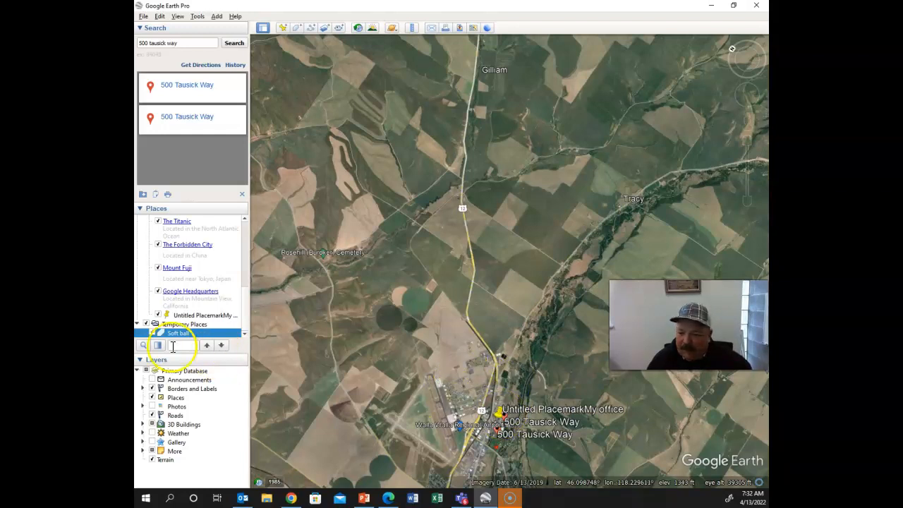
{"action": "double_click", "coordinate": [188, 317]}
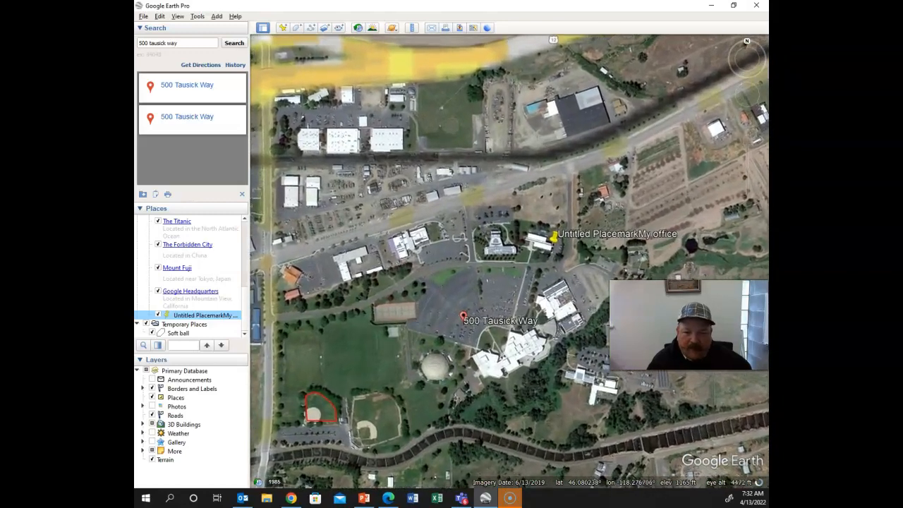
Turn on historical imagery and view the campus in June 2016, September 2012 and the black-and-white 1990s imagery.
{"action": "left_click", "coordinate": [358, 30]}
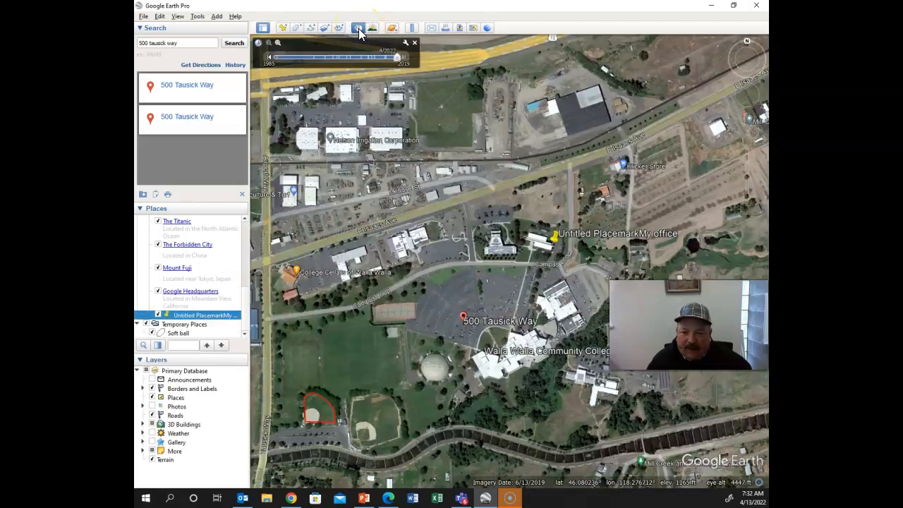
{"action": "left_click", "coordinate": [386, 62]}
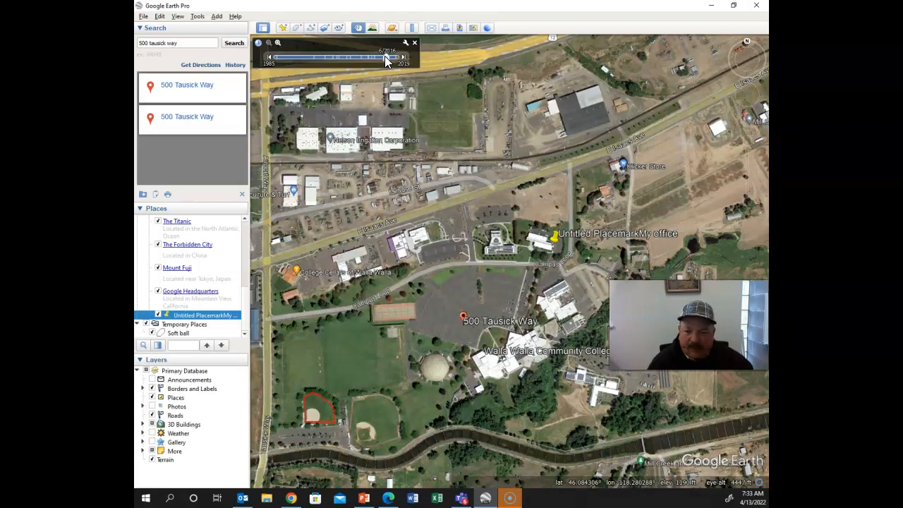
{"action": "left_click", "coordinate": [374, 57]}
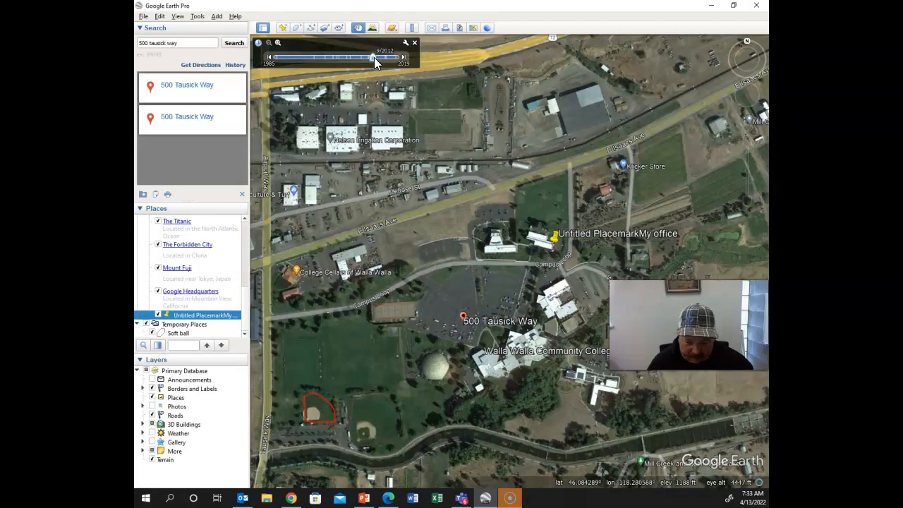
{"action": "left_click", "coordinate": [325, 57]}
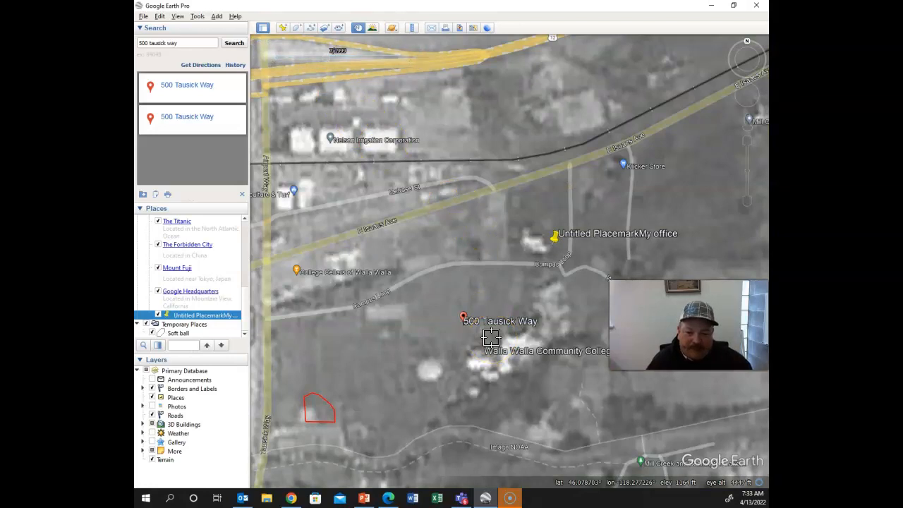
{"action": "mouse_move", "coordinate": [353, 65]}
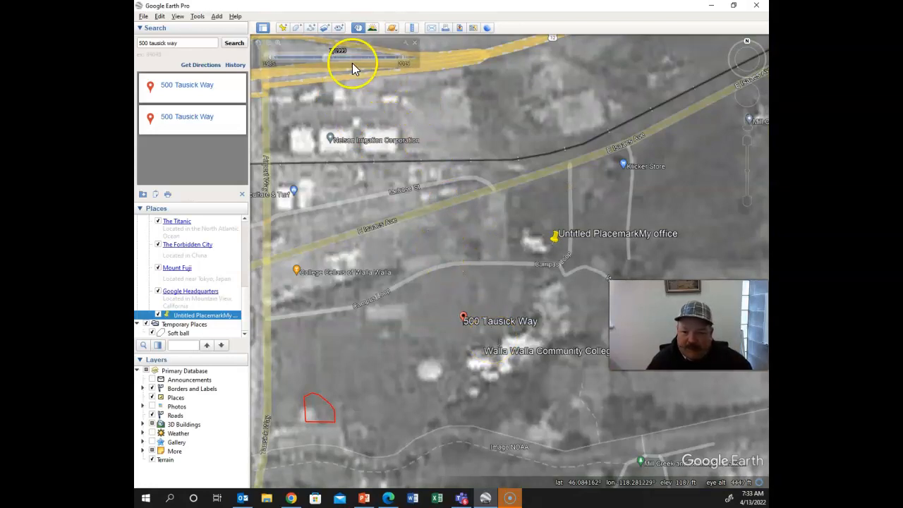
View the campus parking lot and main building up close in the September 2012 historical imagery.
{"action": "left_click", "coordinate": [375, 62]}
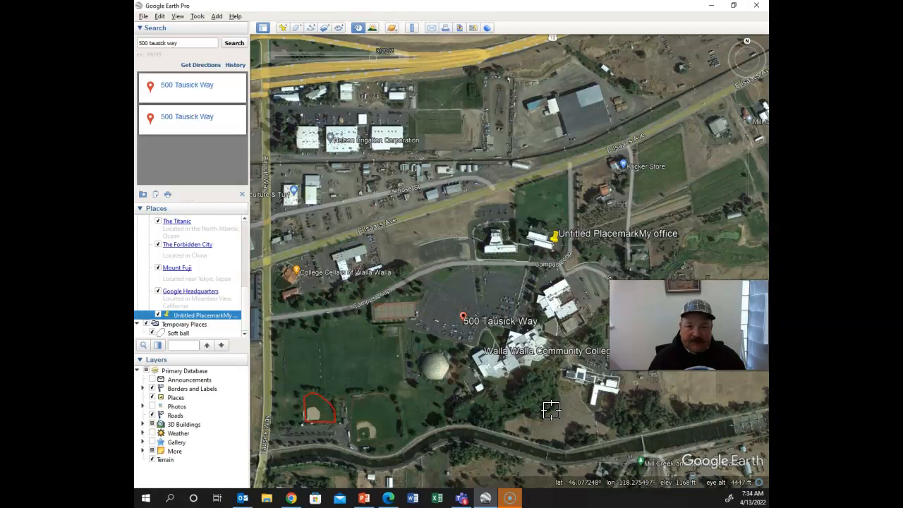
{"action": "left_click", "coordinate": [476, 308]}
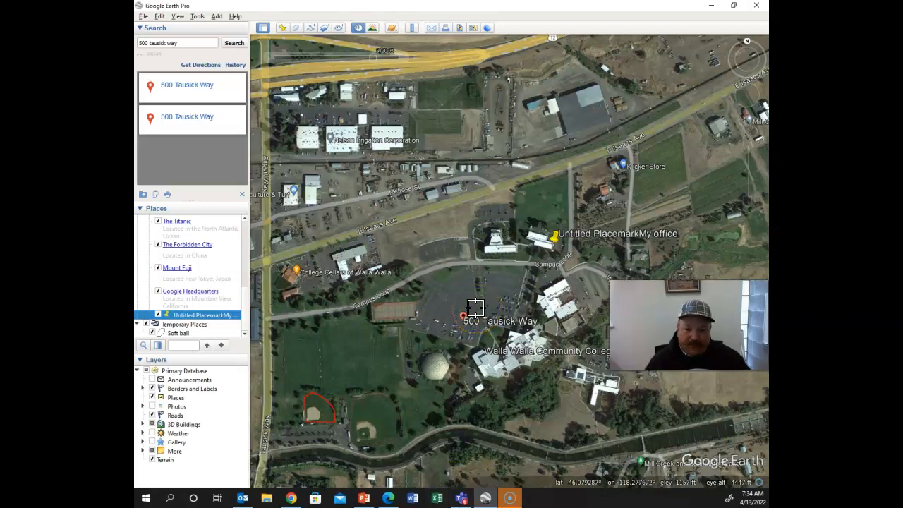
{"action": "scroll", "coordinate": [476, 307], "scroll_direction": "down", "scroll_amount": 3}
{"action": "scroll", "coordinate": [476, 308], "scroll_direction": "up", "scroll_amount": 5}
{"action": "scroll", "coordinate": [524, 354], "scroll_direction": "up", "scroll_amount": 3}
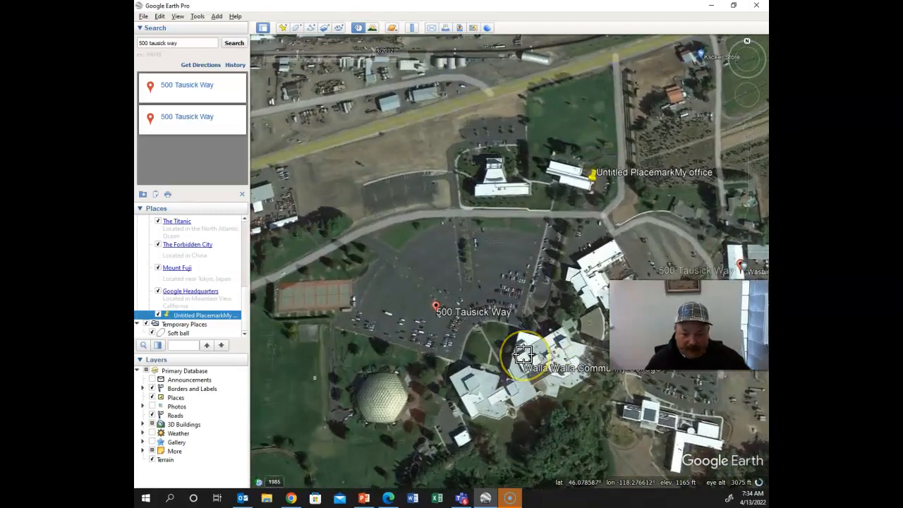
{"action": "scroll", "coordinate": [524, 354], "scroll_direction": "up", "scroll_amount": 5}
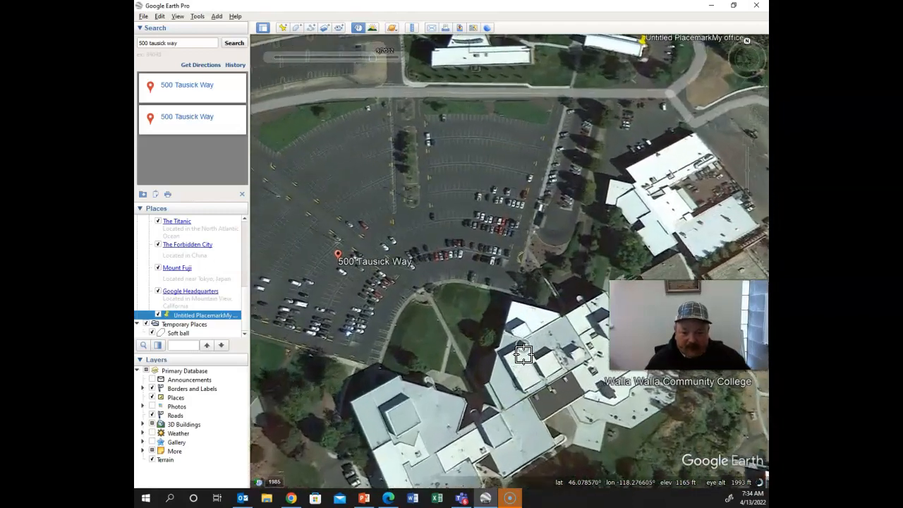
{"action": "scroll", "coordinate": [427, 207], "scroll_direction": "up", "scroll_amount": 1}
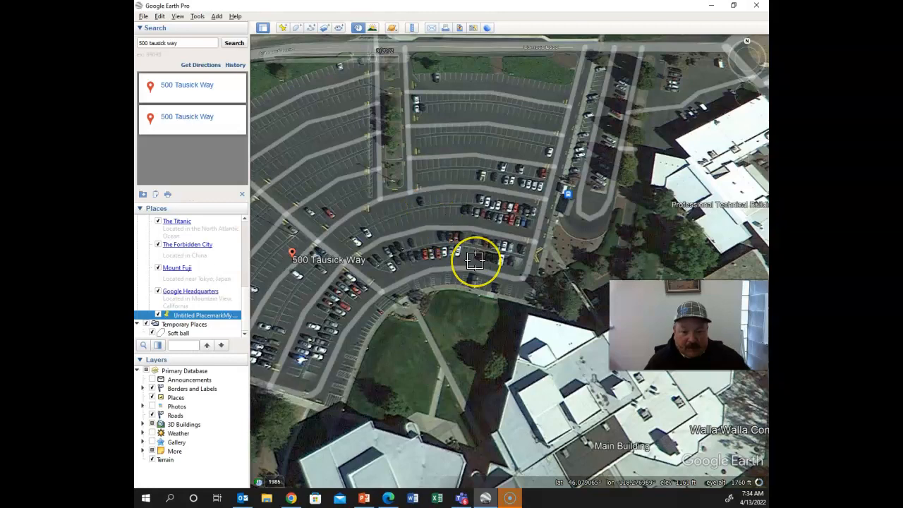
{"action": "scroll", "coordinate": [474, 260], "scroll_direction": "down", "scroll_amount": 2}
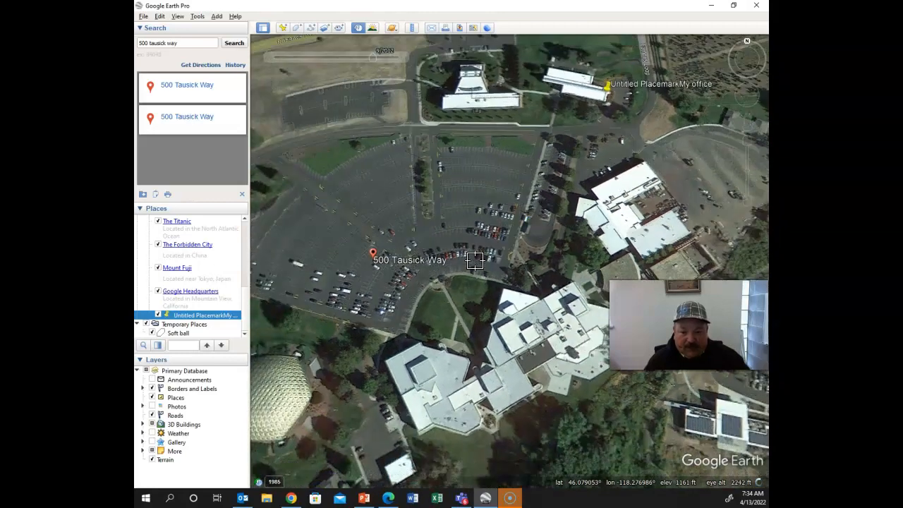
{"action": "scroll", "coordinate": [474, 259], "scroll_direction": "down", "scroll_amount": 2}
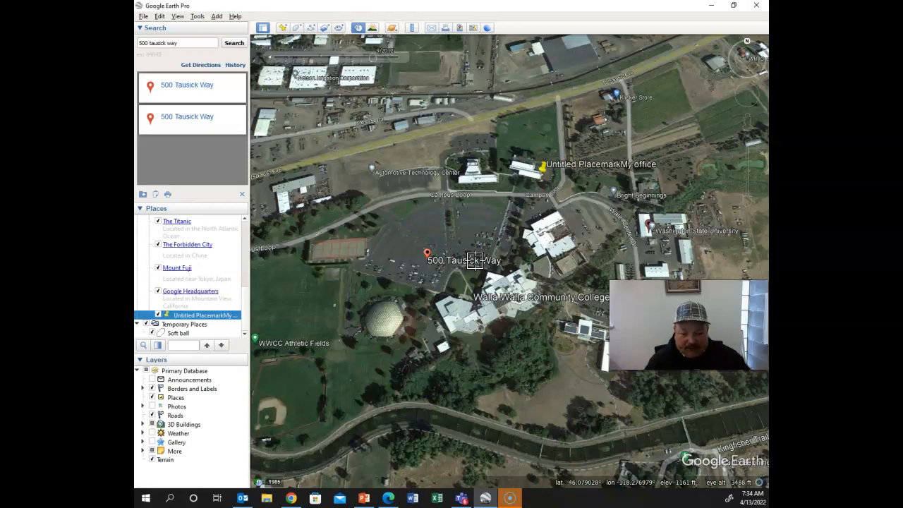
View the campus in the 1996 black-and-white imagery and in the December 1985 imagery.
{"action": "left_click", "coordinate": [313, 56]}
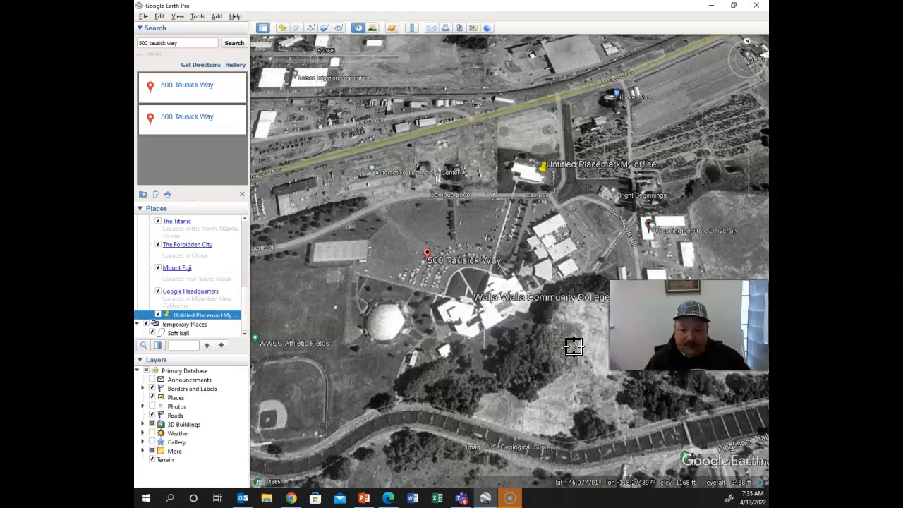
{"action": "mouse_move", "coordinate": [282, 61]}
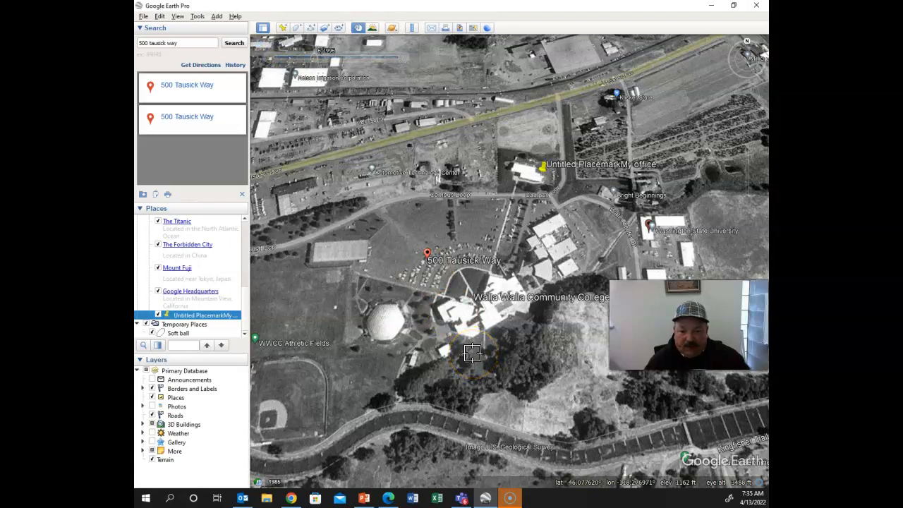
{"action": "mouse_move", "coordinate": [322, 62]}
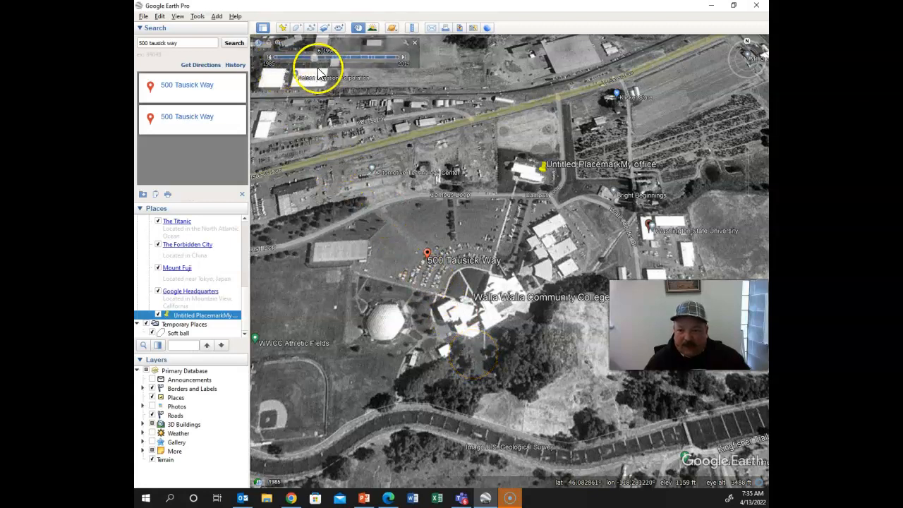
{"action": "left_click", "coordinate": [277, 58]}
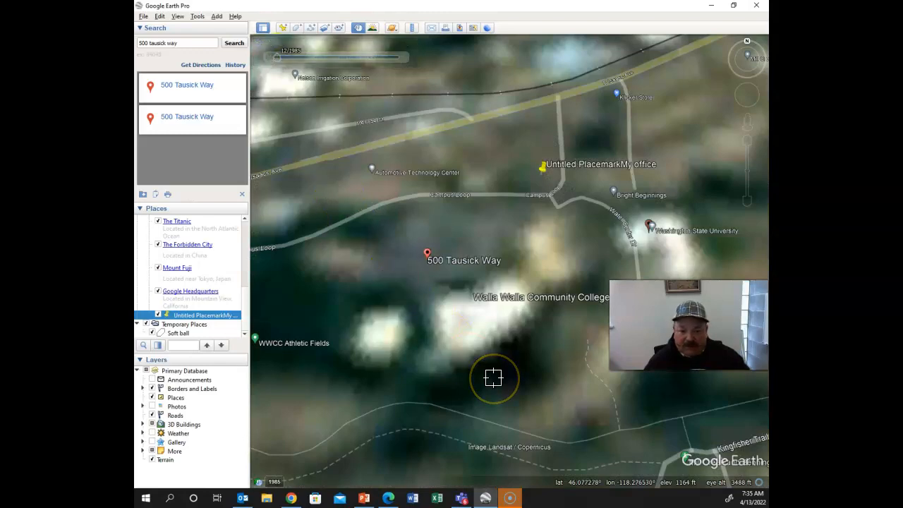
Look over the airport, Walla Walla and the surrounding farmland in the December 1985 imagery.
{"action": "scroll", "coordinate": [493, 377], "scroll_direction": "down", "scroll_amount": 3}
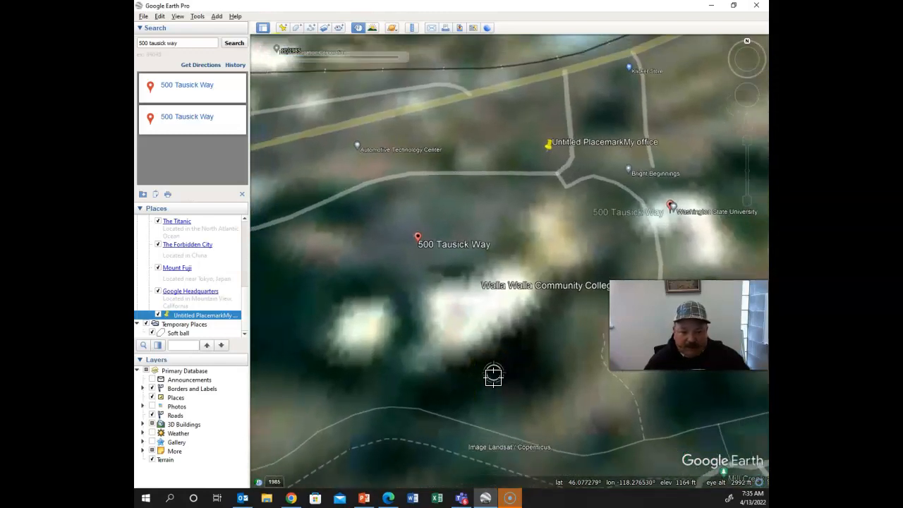
{"action": "scroll", "coordinate": [493, 378], "scroll_direction": "down", "scroll_amount": 5}
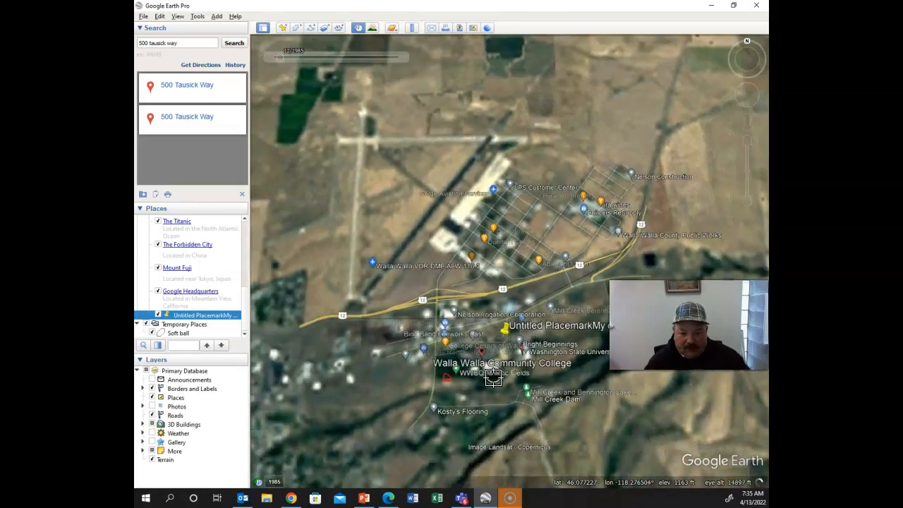
{"action": "left_click", "coordinate": [494, 403]}
{"action": "scroll", "coordinate": [494, 403], "scroll_direction": "down", "scroll_amount": 4}
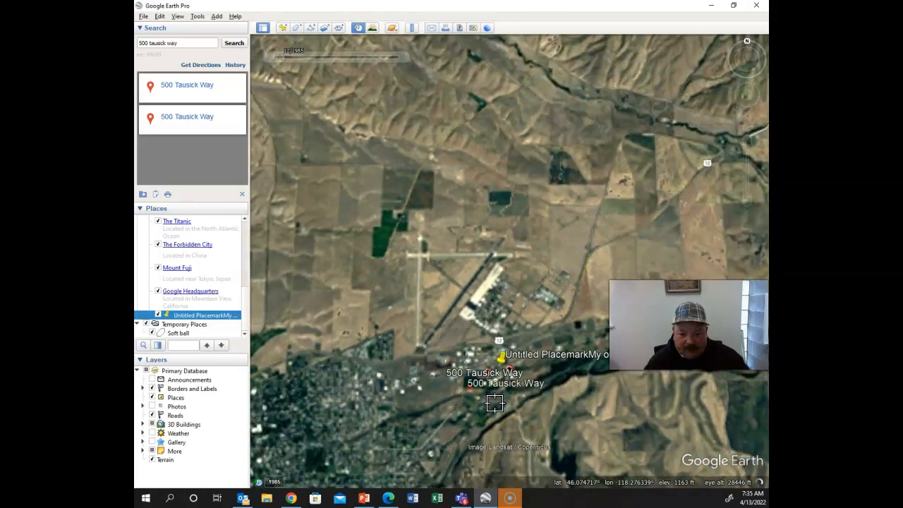
{"action": "left_click", "coordinate": [505, 334]}
{"action": "left_click_drag", "start_coordinate": [500, 413], "coordinate": [503, 347]}
{"action": "left_click", "coordinate": [470, 332]}
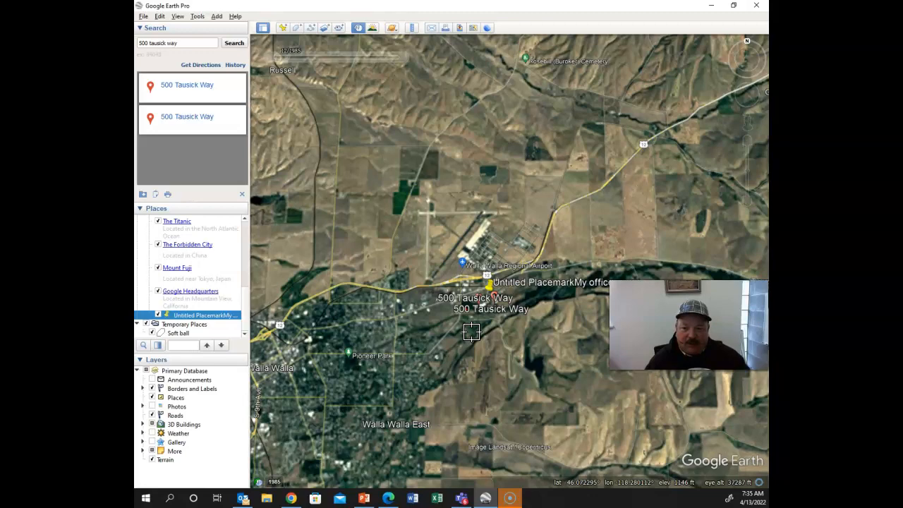
Switch the historical imagery to June 2019 and examine the area around the airport and the college.
{"action": "left_click", "coordinate": [393, 60]}
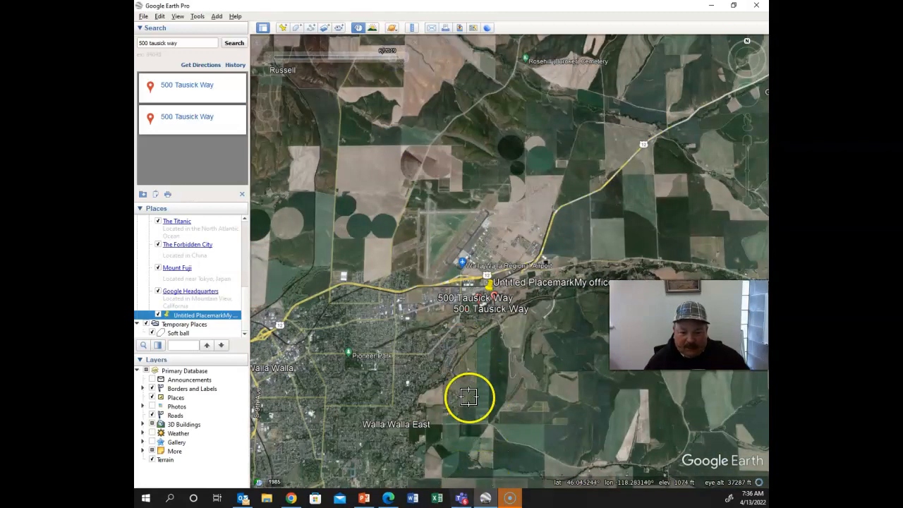
{"action": "scroll", "coordinate": [470, 351], "scroll_direction": "down", "scroll_amount": 2}
{"action": "scroll", "coordinate": [470, 350], "scroll_direction": "up", "scroll_amount": 4}
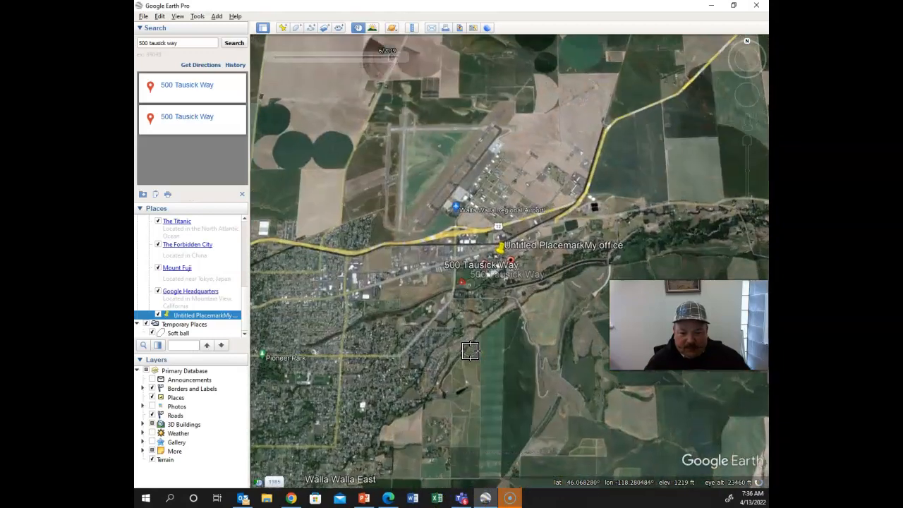
{"action": "scroll", "coordinate": [469, 350], "scroll_direction": "up", "scroll_amount": 3}
{"action": "left_click", "coordinate": [550, 113]}
{"action": "left_click_drag", "start_coordinate": [550, 113], "coordinate": [520, 354]}
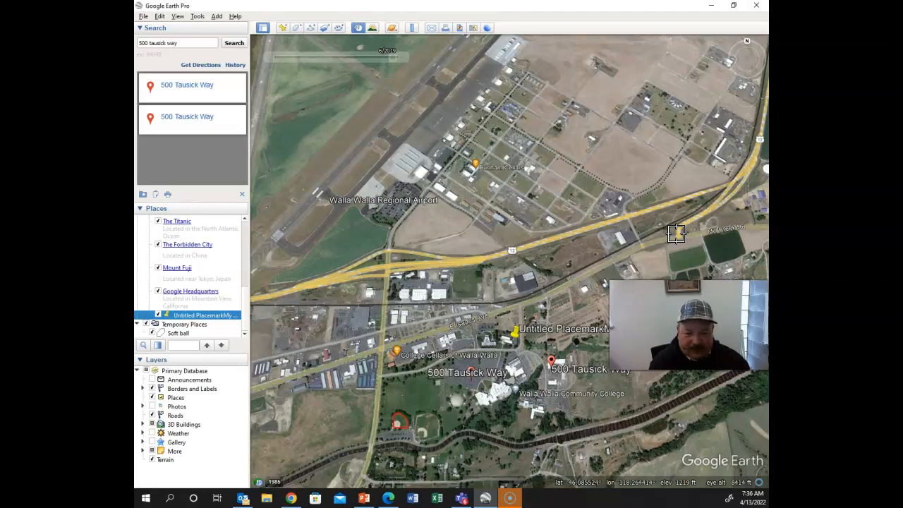
Add a placemark at the field corner north of Walla Walla Vintners, at latitude 46.096888° and longitude -118.200018°.
{"action": "left_click_drag", "start_coordinate": [676, 234], "coordinate": [241, 302]}
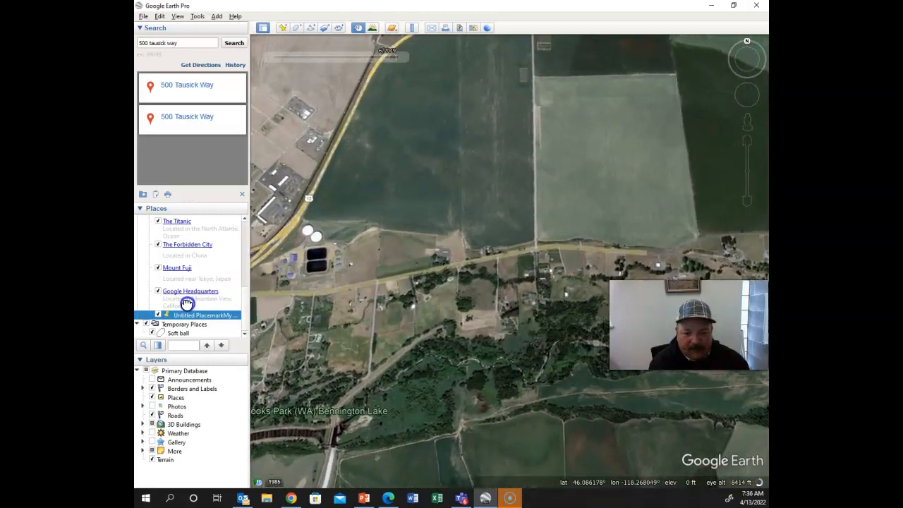
{"action": "left_click_drag", "start_coordinate": [669, 249], "coordinate": [215, 289]}
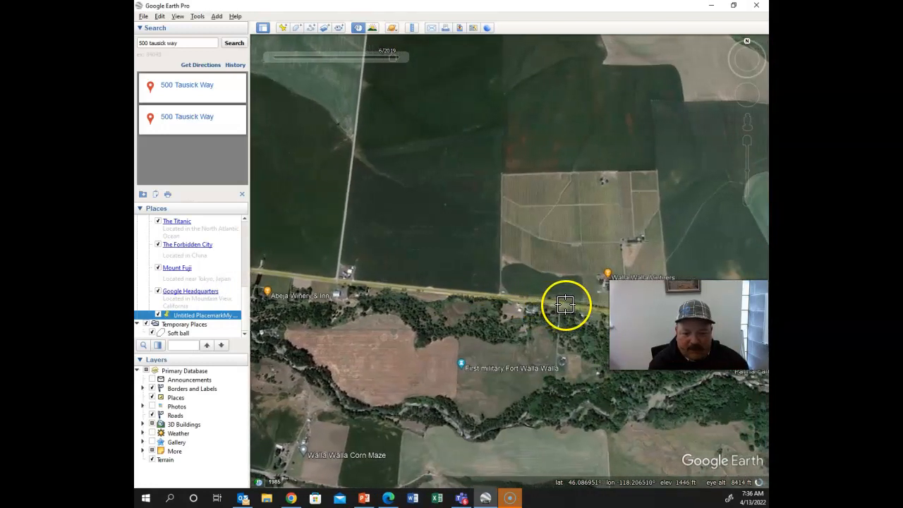
{"action": "left_click_drag", "start_coordinate": [573, 307], "coordinate": [272, 304]}
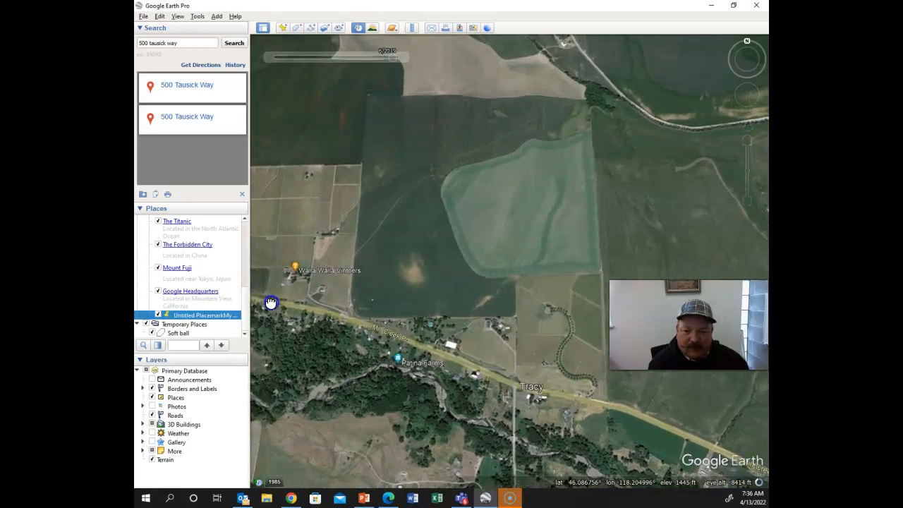
{"action": "left_click", "coordinate": [408, 279]}
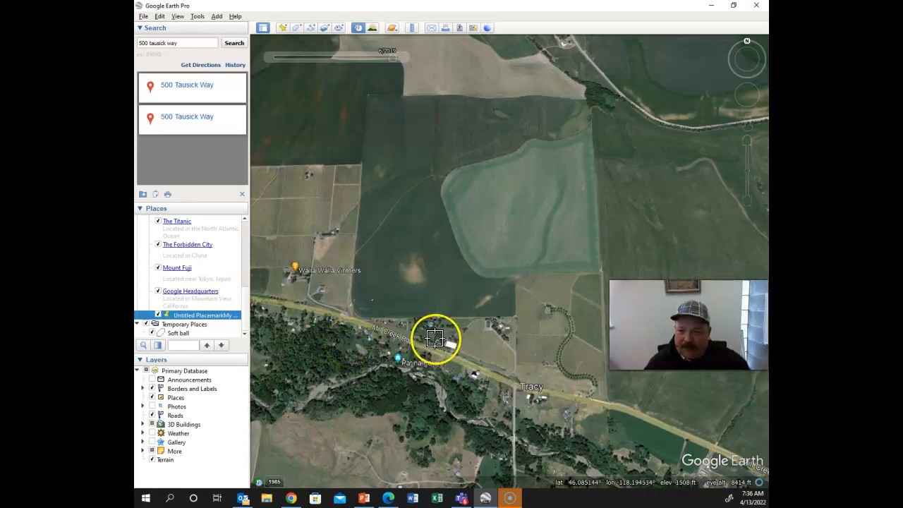
{"action": "left_click", "coordinate": [281, 29]}
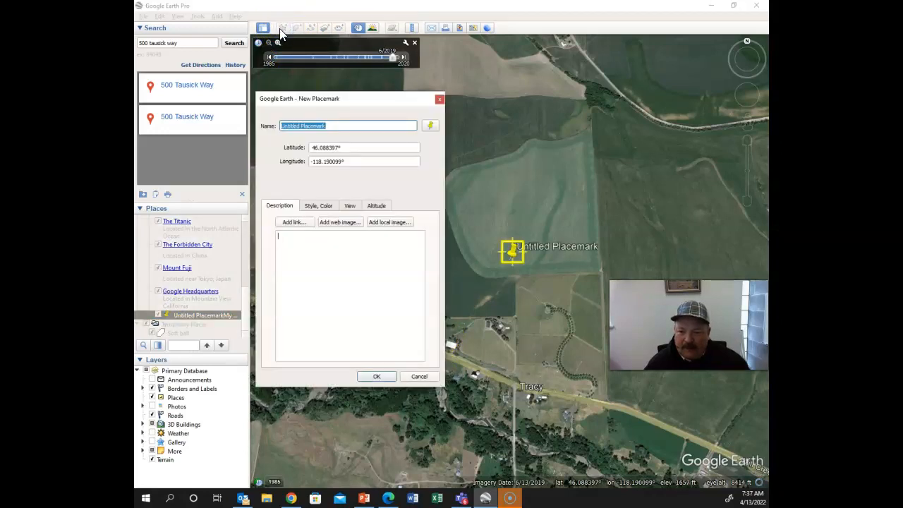
{"action": "left_click_drag", "start_coordinate": [355, 101], "coordinate": [369, 281]}
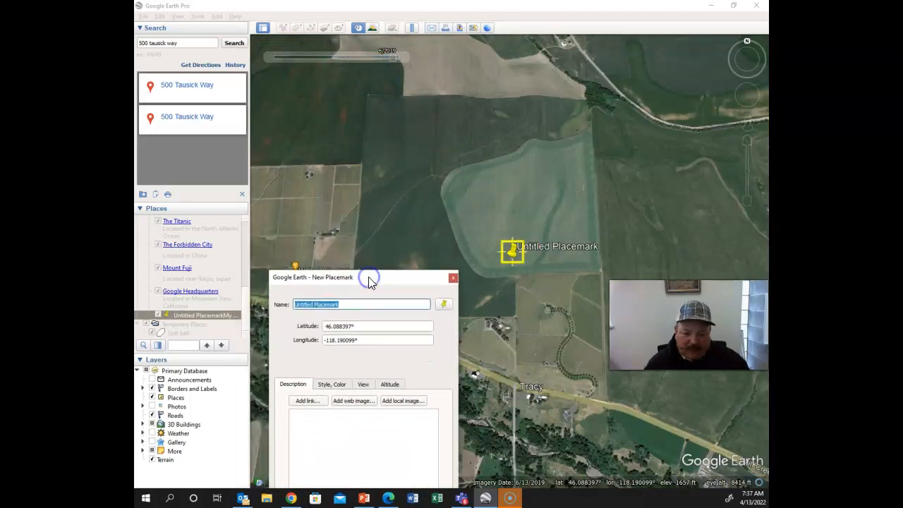
{"action": "left_click_drag", "start_coordinate": [513, 258], "coordinate": [368, 101]}
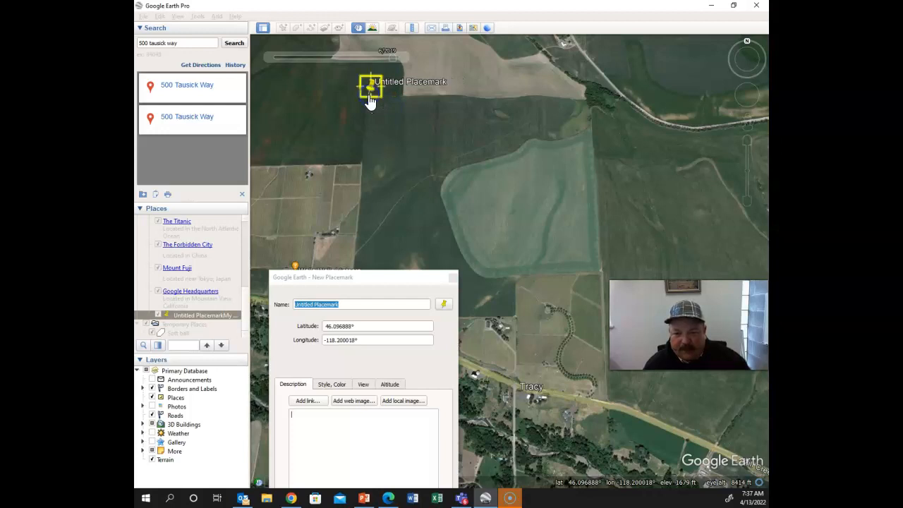
{"action": "left_click", "coordinate": [619, 216]}
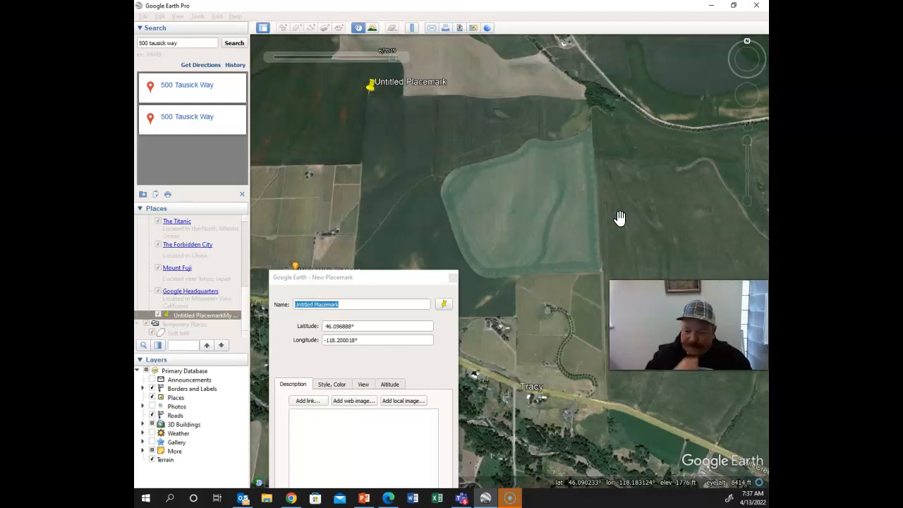
Name the new placemark Frazier and save it.
{"action": "left_click", "coordinate": [341, 303]}
{"action": "key", "text": "BackSpace"}
{"action": "key", "text": "BackSpace"}
{"action": "key", "text": "BackSpace"}
{"action": "key", "text": "BackSpace"}
{"action": "key", "text": "BackSpace"}
{"action": "key", "text": "BackSpace"}
{"action": "key", "text": "BackSpace"}
{"action": "key", "text": "BackSpace"}
{"action": "key", "text": "BackSpace"}
{"action": "key", "text": "BackSpace"}
{"action": "key", "text": "BackSpace"}
{"action": "key", "text": "BackSpace"}
{"action": "key", "text": "BackSpace"}
{"action": "key", "text": "BackSpace"}
{"action": "key", "text": "BackSpace"}
{"action": "key", "text": "BackSpace"}
{"action": "key", "text": "BackSpace"}
{"action": "key", "text": "BackSpace"}
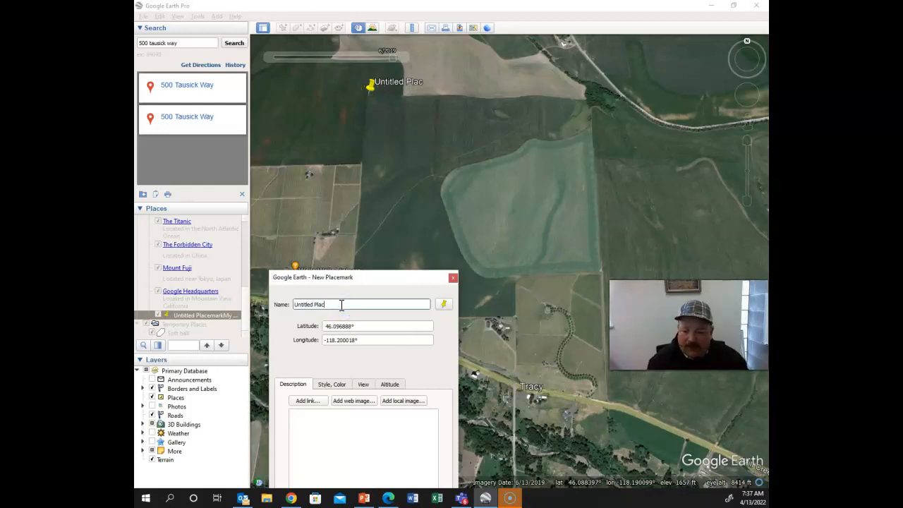
{"action": "type", "text": "Frazier"}
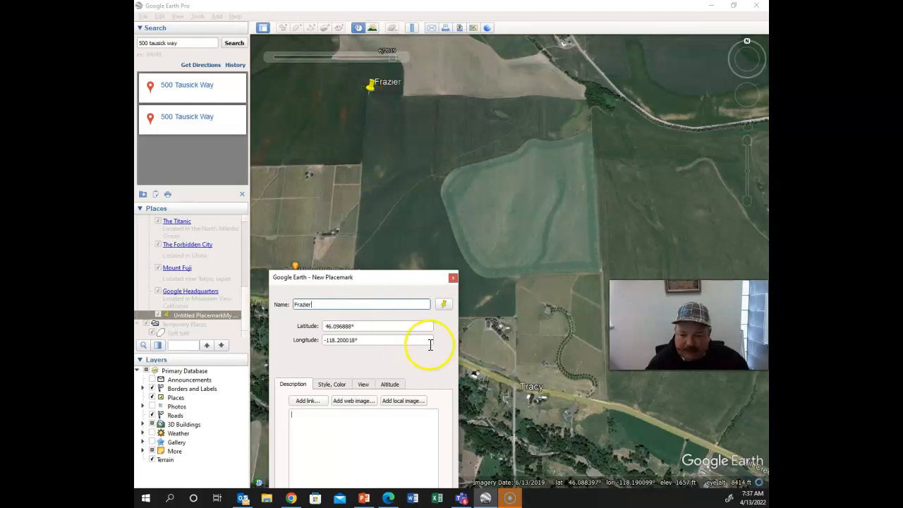
{"action": "left_click_drag", "start_coordinate": [385, 283], "coordinate": [396, 158]}
{"action": "left_click", "coordinate": [400, 430]}
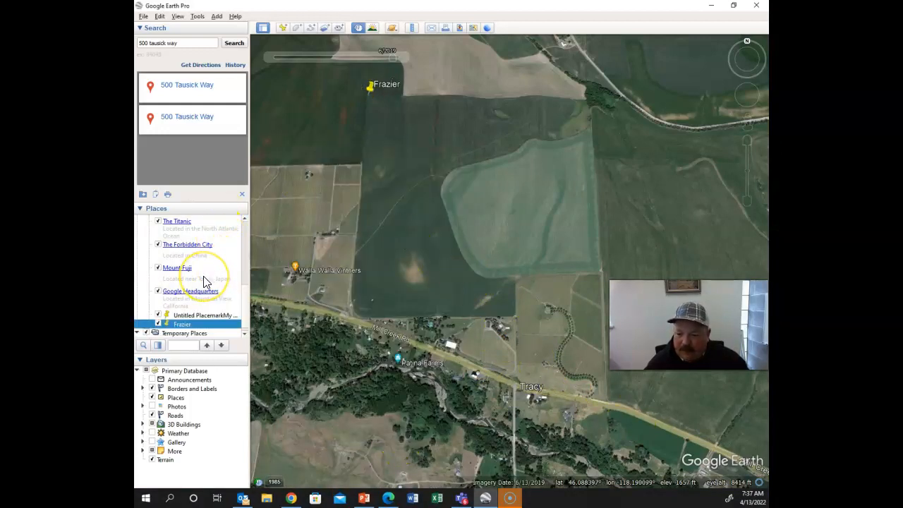
Open the properties of the Frazier placemark and copy its latitude.
{"action": "scroll", "coordinate": [205, 282], "scroll_direction": "down", "scroll_amount": 1}
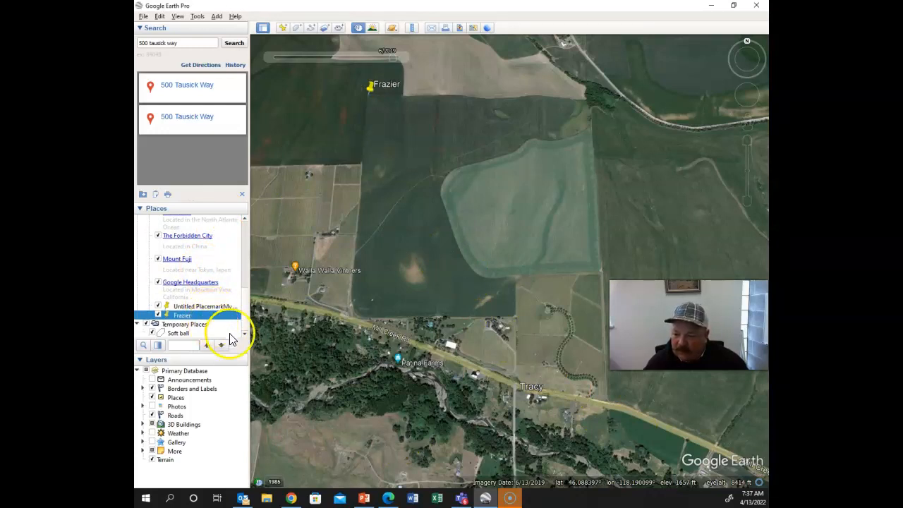
{"action": "right_click", "coordinate": [174, 321]}
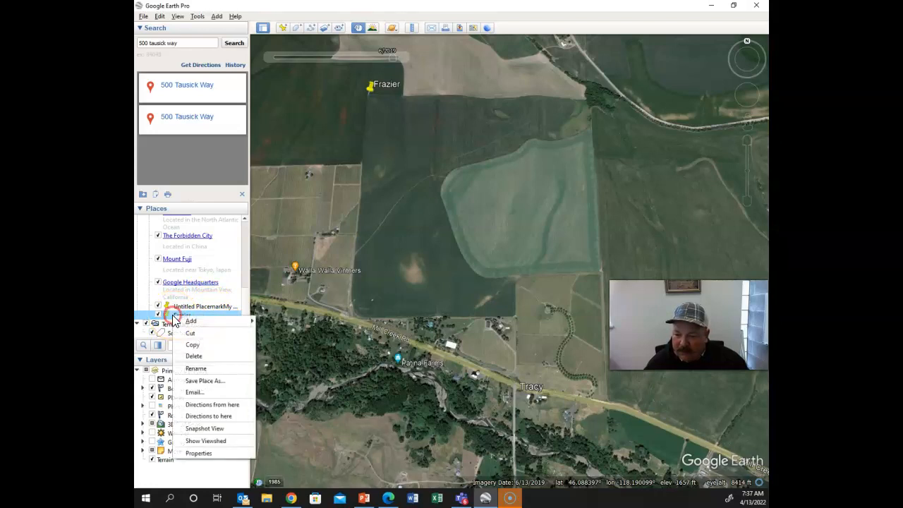
{"action": "left_click", "coordinate": [204, 453]}
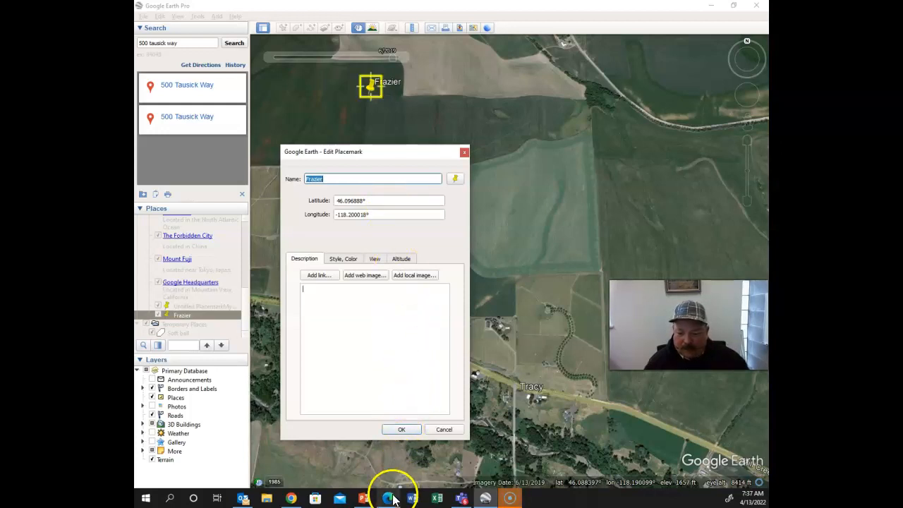
{"action": "mouse_move", "coordinate": [292, 502]}
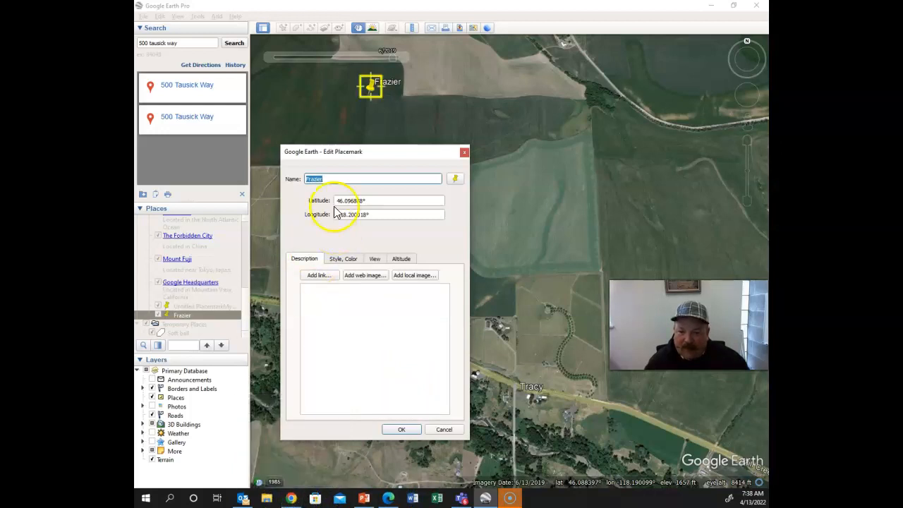
{"action": "left_click_drag", "start_coordinate": [336, 200], "coordinate": [370, 201]}
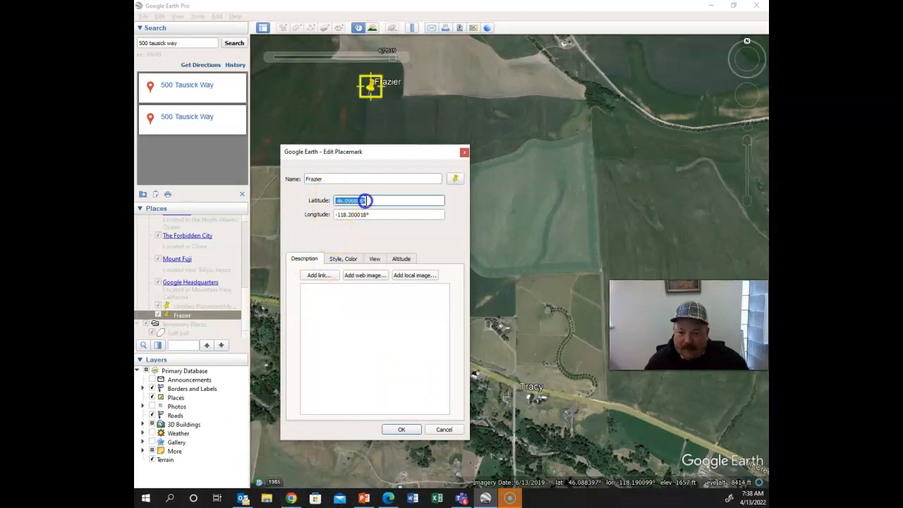
{"action": "right_click", "coordinate": [353, 201]}
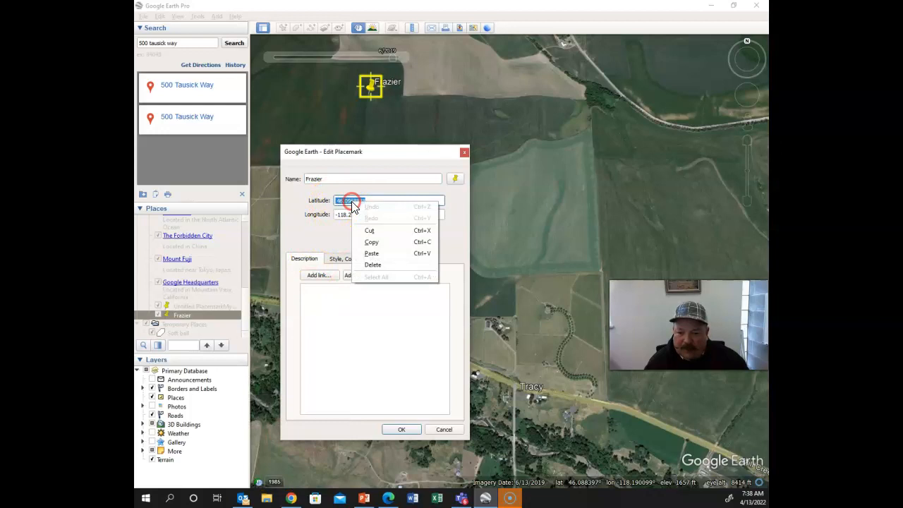
{"action": "left_click", "coordinate": [373, 242]}
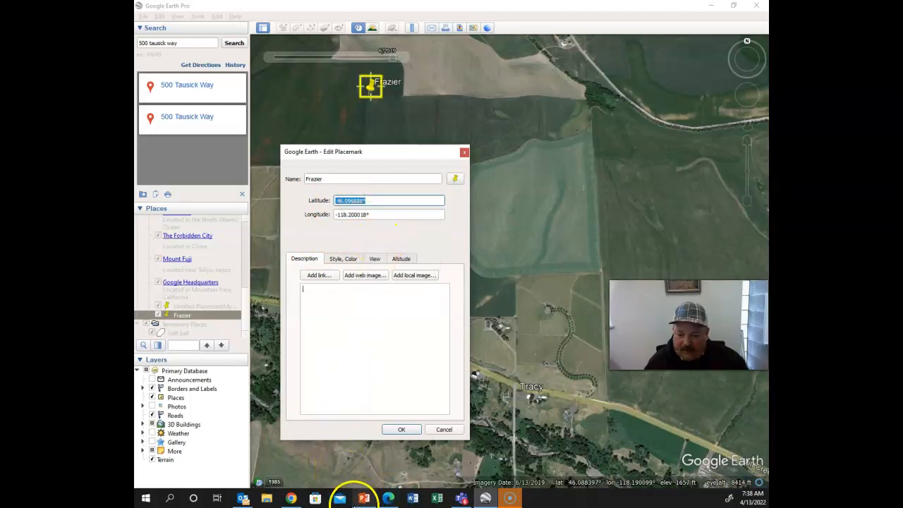
Switch to Web Soil Survey in Chrome and enter the copied latitude 46.096888° followed by a comma in the Latitude and Longitude quick navigation.
{"action": "left_click", "coordinate": [292, 498]}
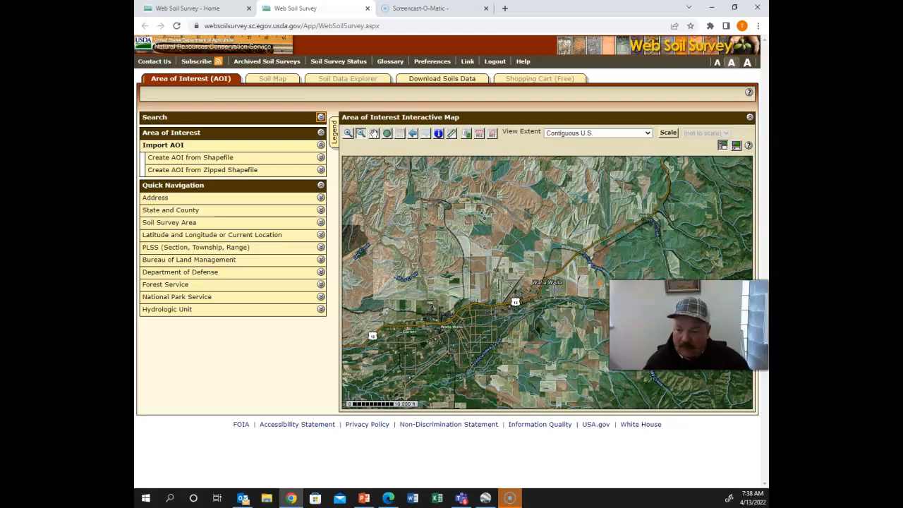
{"action": "left_click", "coordinate": [321, 235]}
{"action": "left_click", "coordinate": [216, 285]}
{"action": "right_click", "coordinate": [216, 285]}
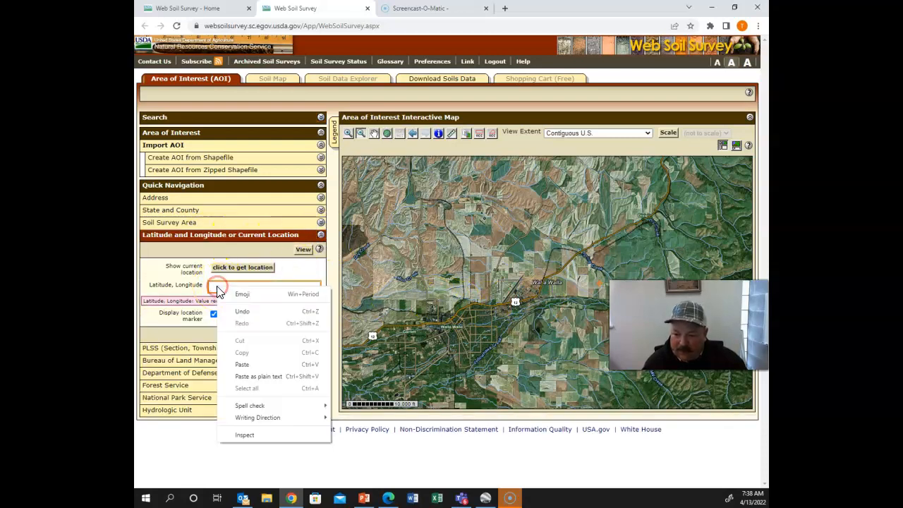
{"action": "left_click", "coordinate": [245, 370]}
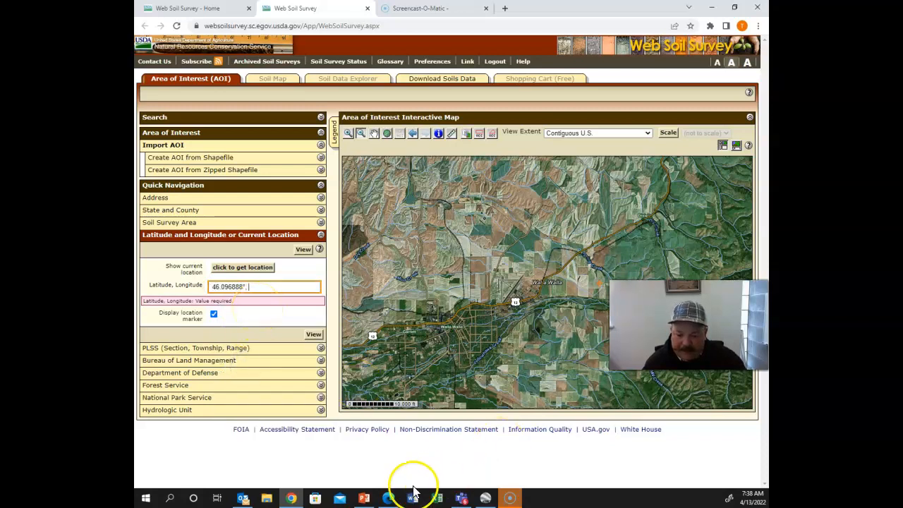
Switch back to Google Earth Pro and copy the Frazier placemark's longitude.
{"action": "left_click", "coordinate": [485, 498]}
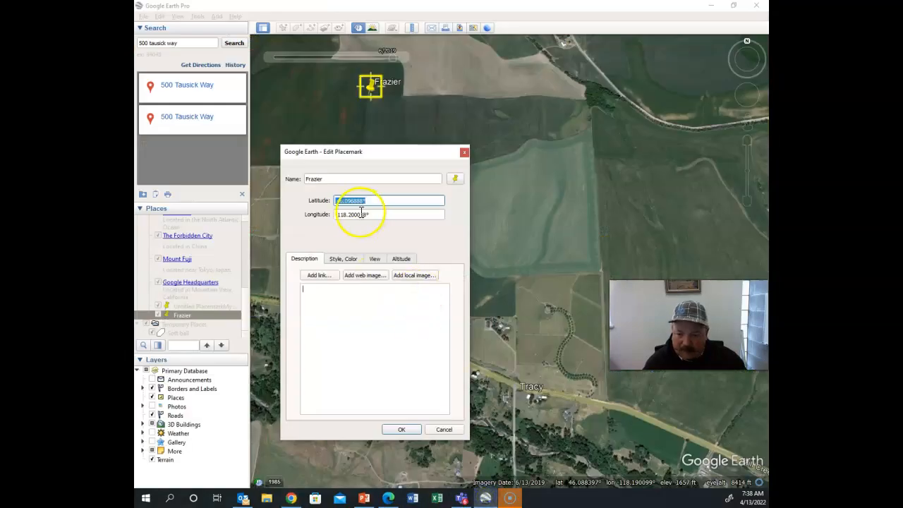
{"action": "left_click_drag", "start_coordinate": [335, 214], "coordinate": [377, 214]}
{"action": "right_click", "coordinate": [361, 219]}
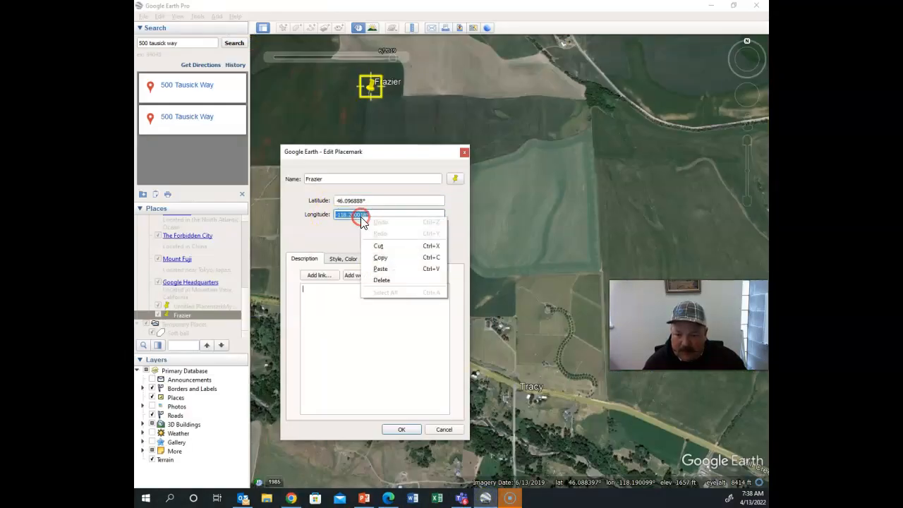
{"action": "left_click", "coordinate": [380, 257]}
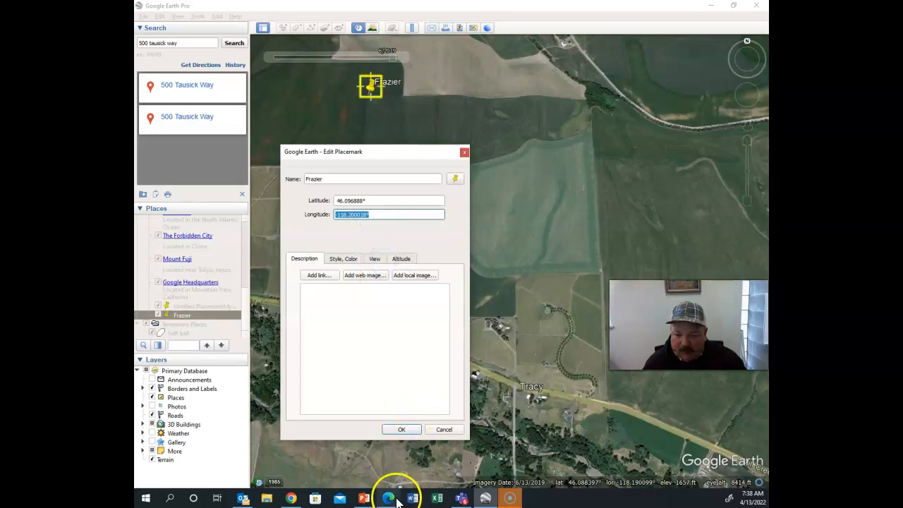
Return to Web Soil Survey and append the longitude -118.200018° after the latitude.
{"action": "left_click", "coordinate": [292, 497]}
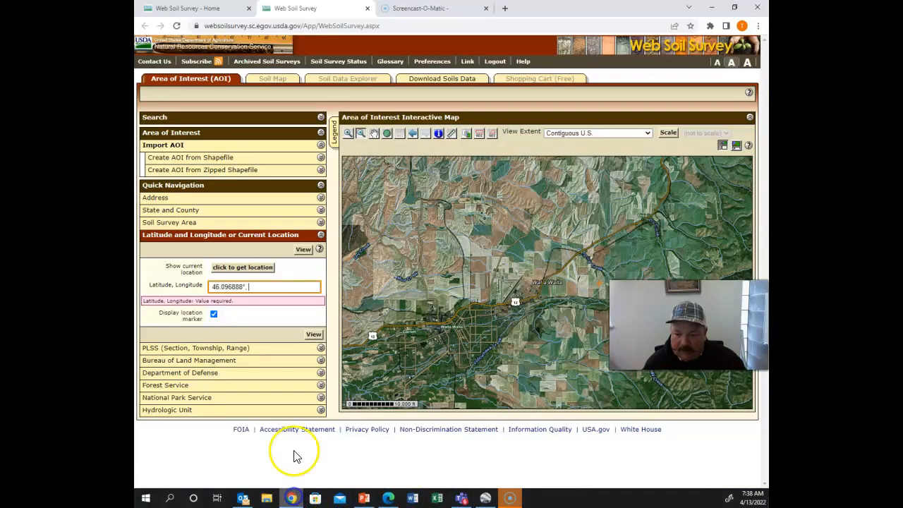
{"action": "left_click", "coordinate": [256, 287]}
{"action": "right_click", "coordinate": [255, 286]}
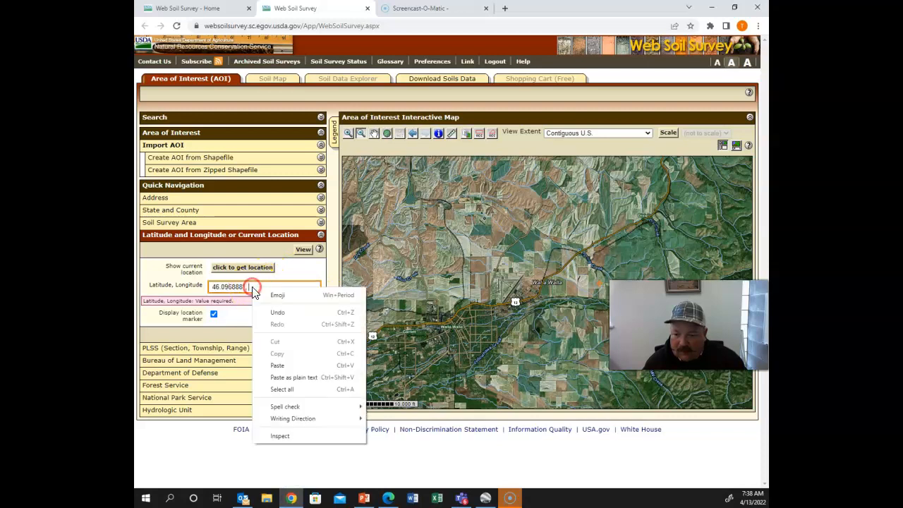
{"action": "left_click", "coordinate": [291, 365]}
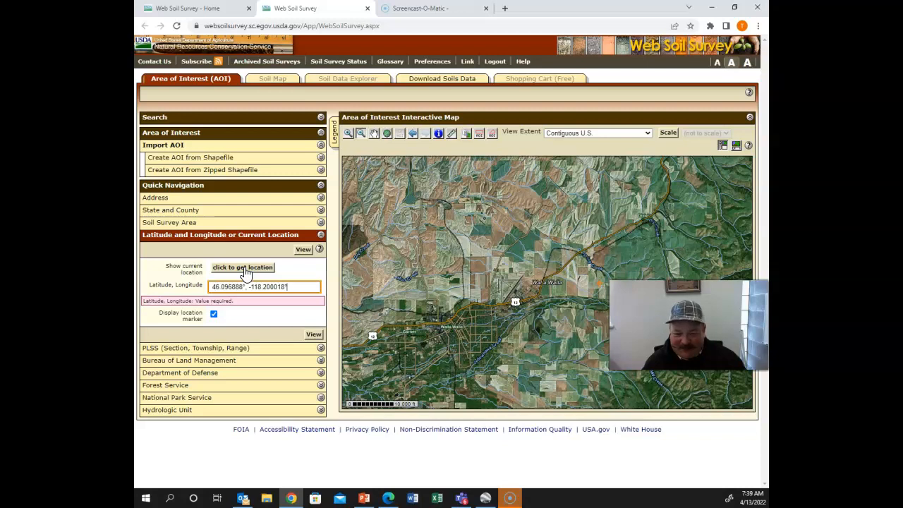
{"action": "left_click", "coordinate": [309, 290]}
{"action": "key", "text": "BackSpace"}
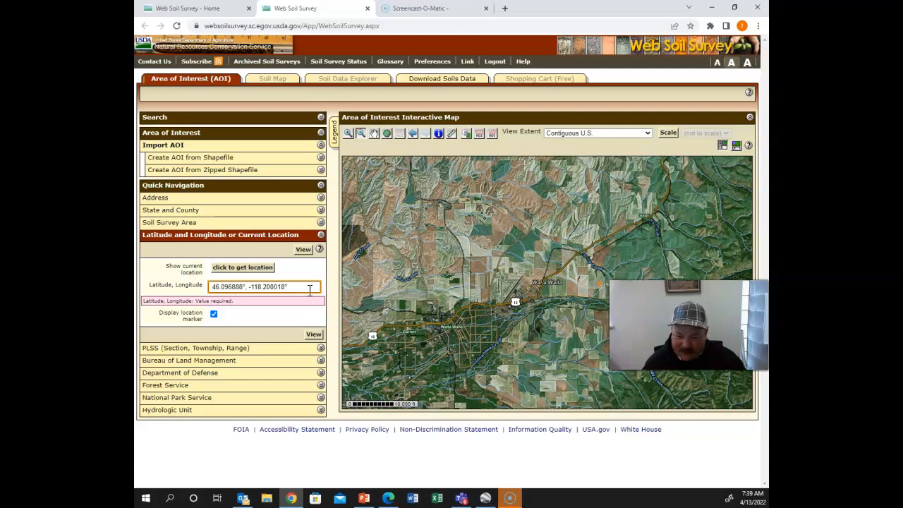
Show the entered coordinates on the interactive map, with the whole field southeast of the location marker in view.
{"action": "left_click", "coordinate": [303, 249]}
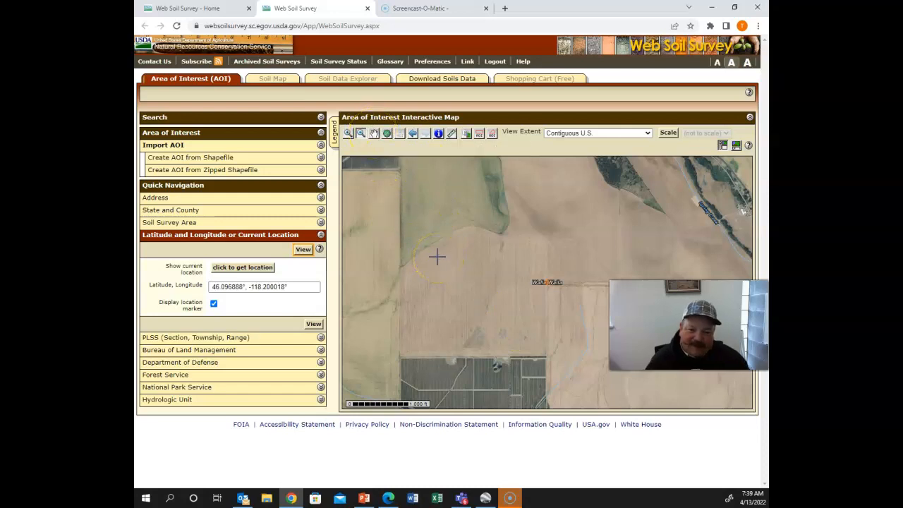
{"action": "left_click", "coordinate": [381, 148]}
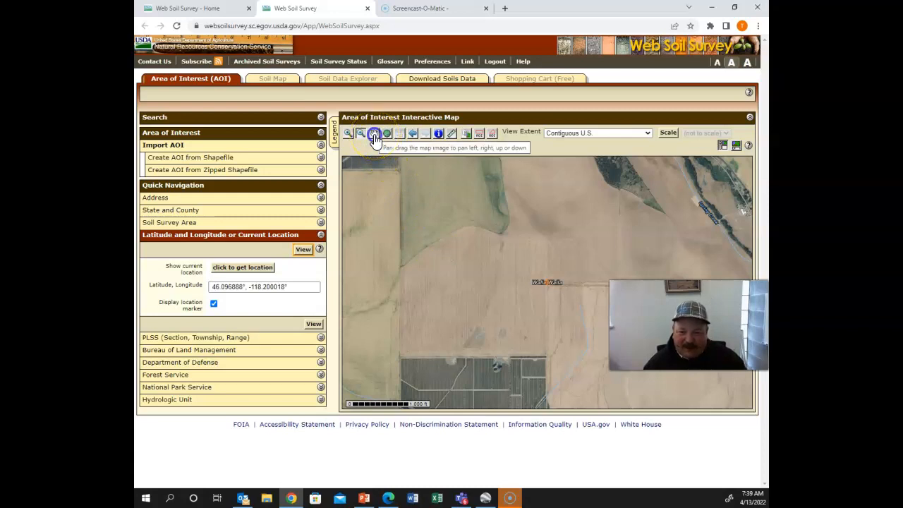
{"action": "left_click_drag", "start_coordinate": [586, 324], "coordinate": [451, 219]}
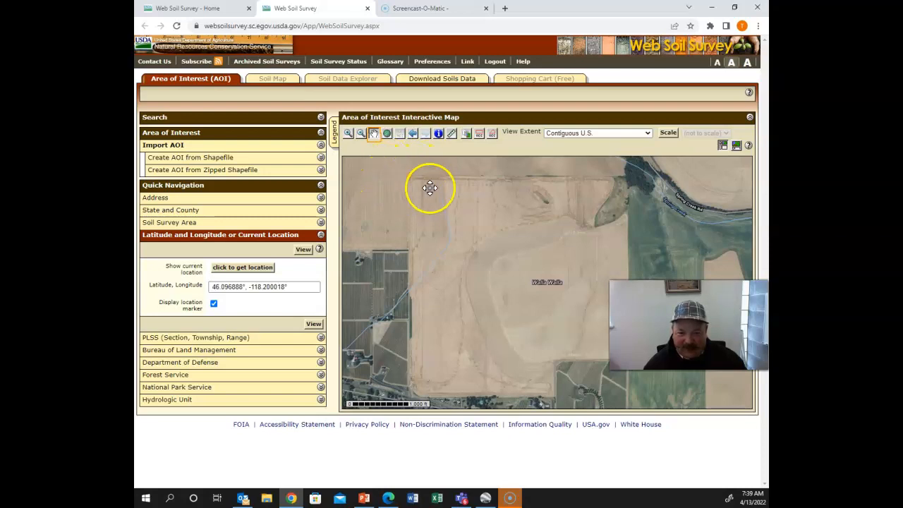
{"action": "left_click", "coordinate": [470, 236]}
{"action": "left_click_drag", "start_coordinate": [516, 282], "coordinate": [494, 268]}
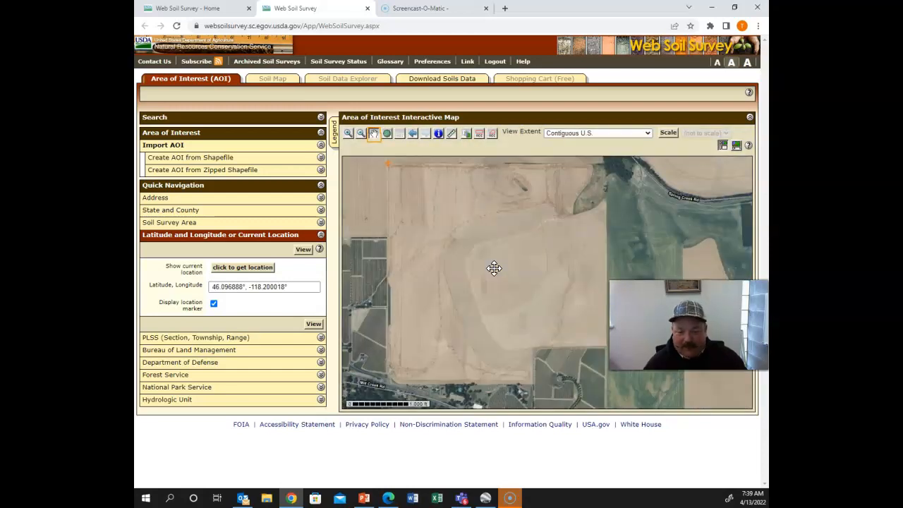
{"action": "left_click", "coordinate": [485, 303]}
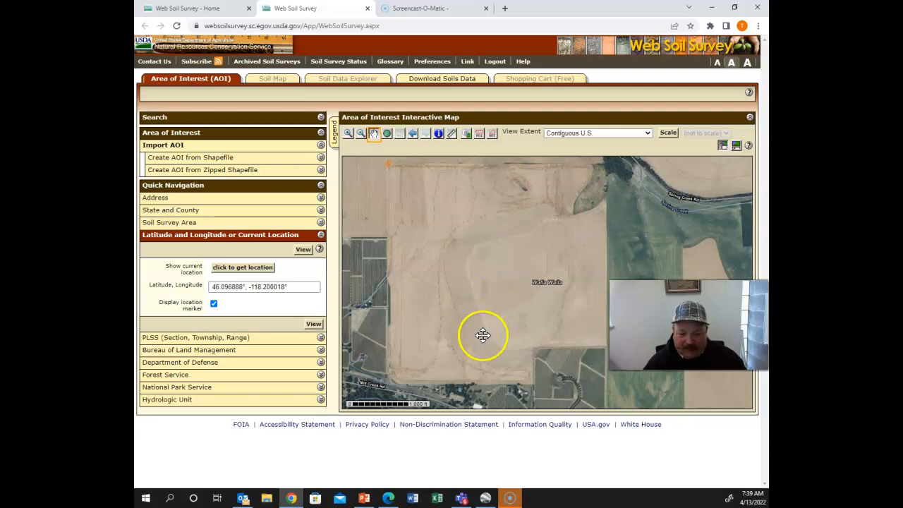
Close the Frazier placemark's properties in Google Earth Pro without changes and return to Web Soil Survey.
{"action": "left_click", "coordinate": [485, 501]}
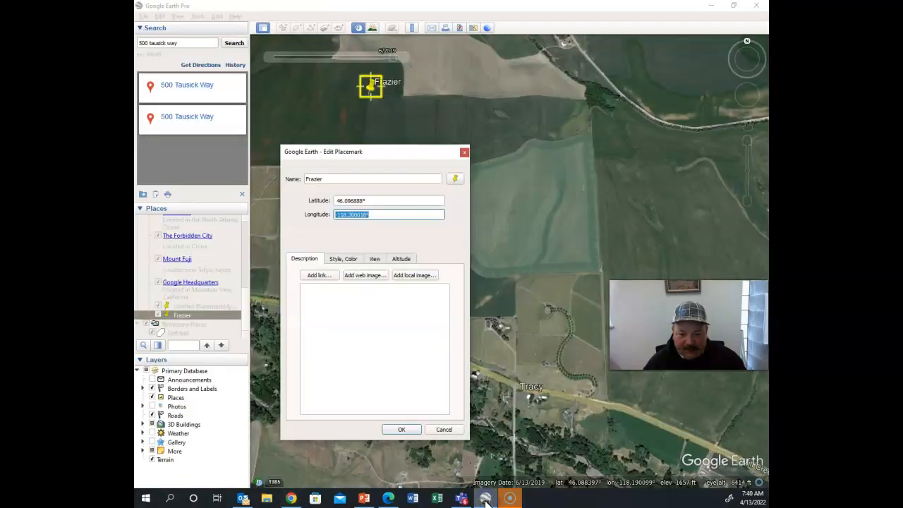
{"action": "left_click", "coordinate": [443, 429]}
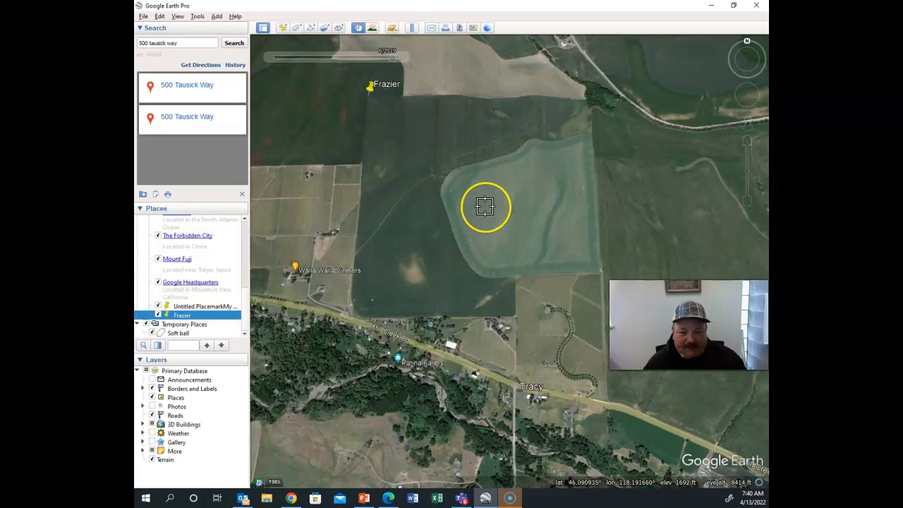
{"action": "left_click", "coordinate": [291, 499]}
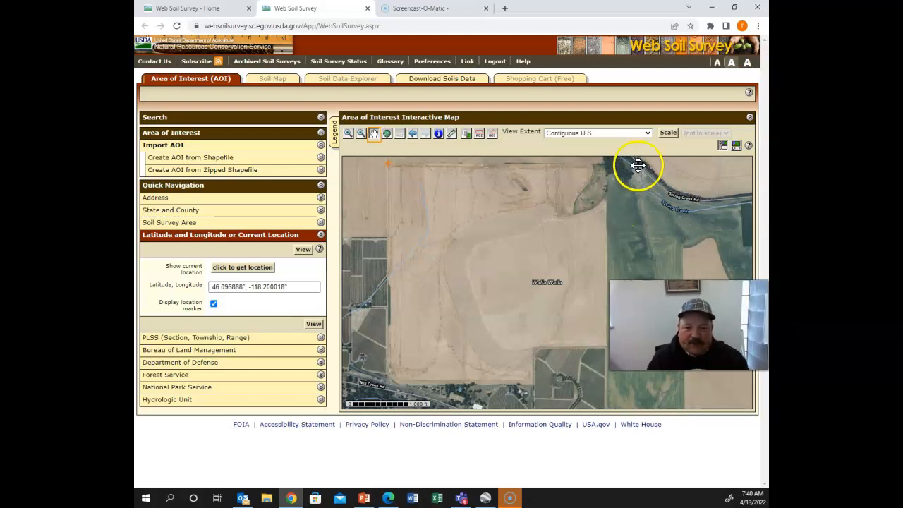
Start an area-of-interest polygon at the location marker, tracing the field's west and south edges and around the vineyard at its southeast corner.
{"action": "left_click", "coordinate": [493, 135]}
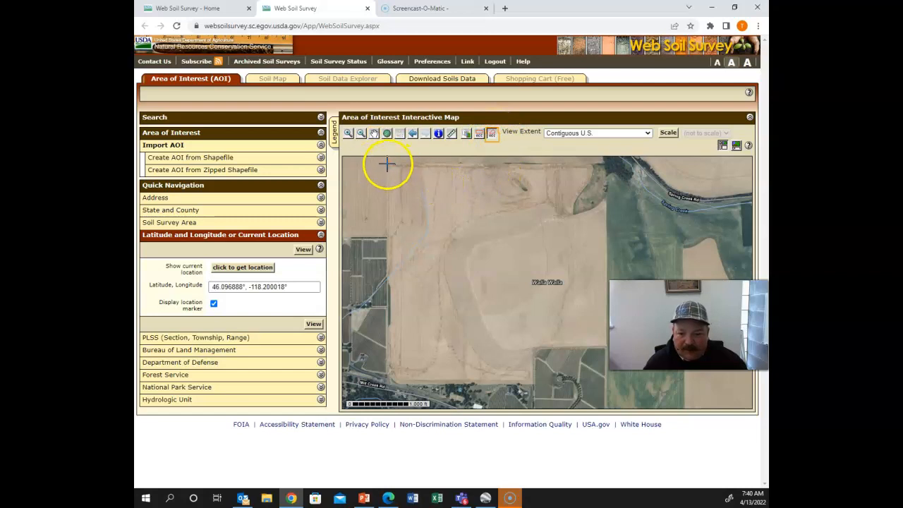
{"action": "left_click_drag", "start_coordinate": [387, 162], "coordinate": [388, 373]}
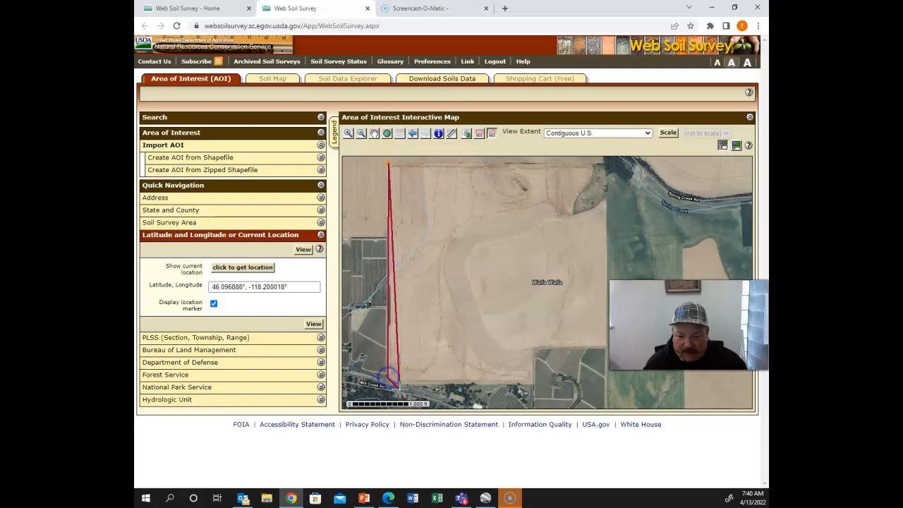
{"action": "left_click", "coordinate": [400, 386]}
{"action": "left_click", "coordinate": [536, 389]}
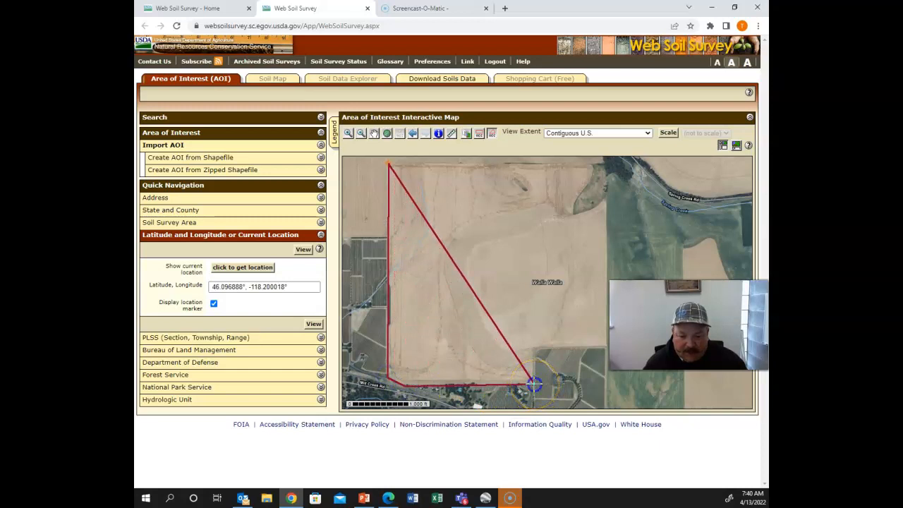
{"action": "left_click", "coordinate": [534, 348]}
{"action": "left_click", "coordinate": [580, 347]}
{"action": "left_click", "coordinate": [606, 347]}
Continue the polygon up the field's east edge and around the wooded patch near its northeast corner, leaving the patch out.
{"action": "left_click", "coordinate": [606, 170]}
{"action": "left_click_drag", "start_coordinate": [606, 170], "coordinate": [606, 204]}
{"action": "left_click", "coordinate": [606, 202]}
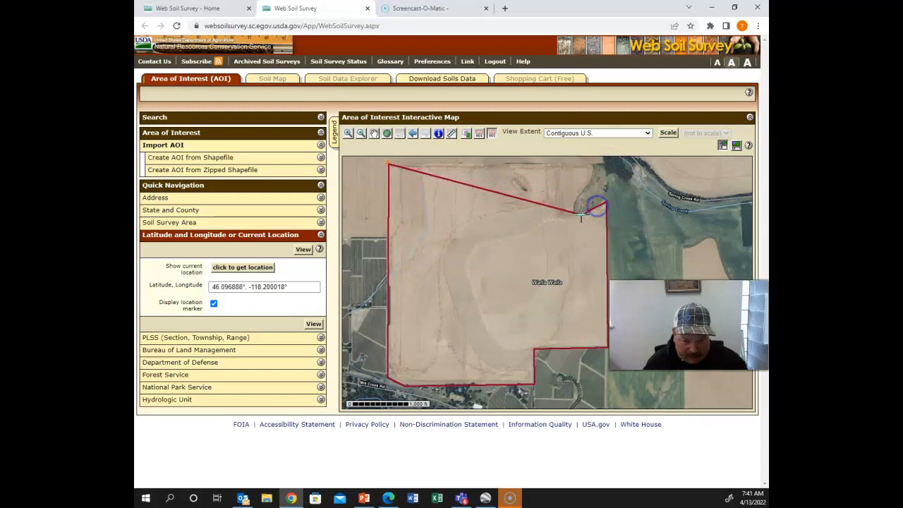
{"action": "left_click", "coordinate": [571, 212]}
{"action": "left_click", "coordinate": [572, 212]}
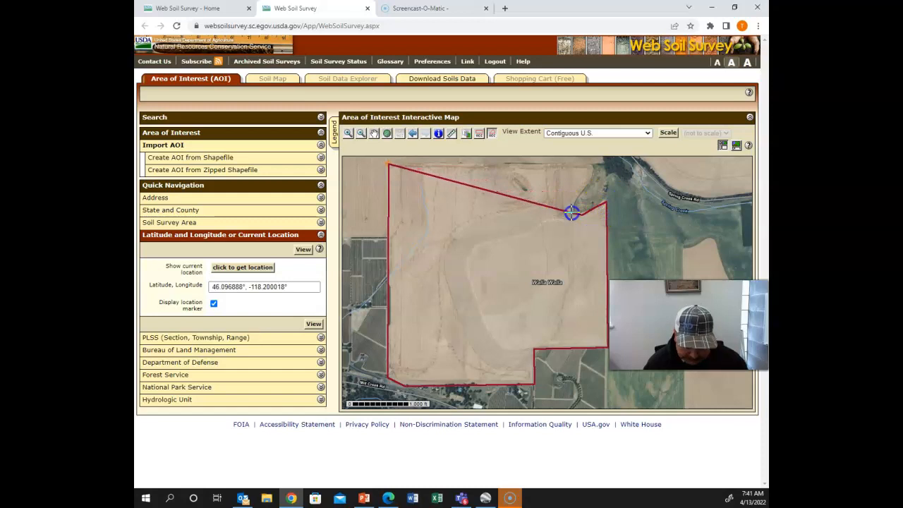
{"action": "left_click", "coordinate": [574, 202]}
{"action": "left_click", "coordinate": [580, 187]}
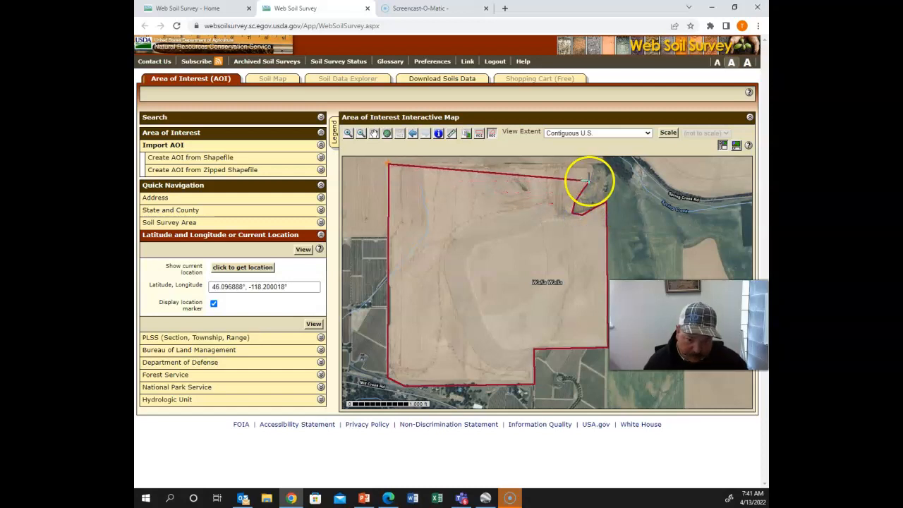
{"action": "left_click", "coordinate": [589, 177]}
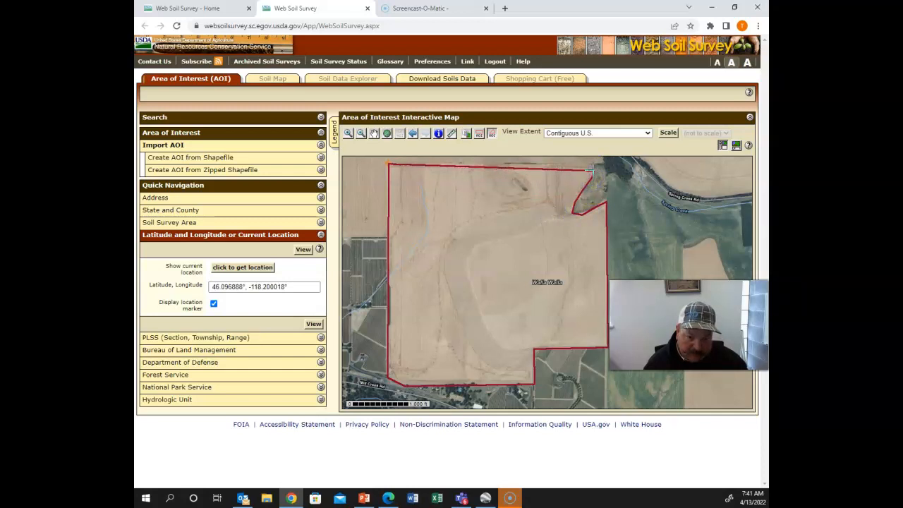
Complete the area-of-interest polygon along the field's north edge and display its soil map.
{"action": "left_click", "coordinate": [594, 170]}
{"action": "left_click", "coordinate": [592, 158]}
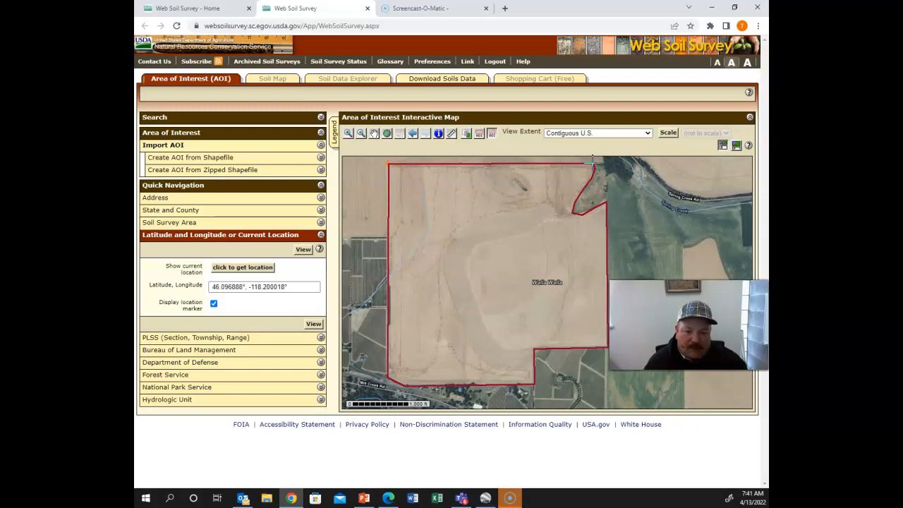
{"action": "double_click", "coordinate": [592, 163]}
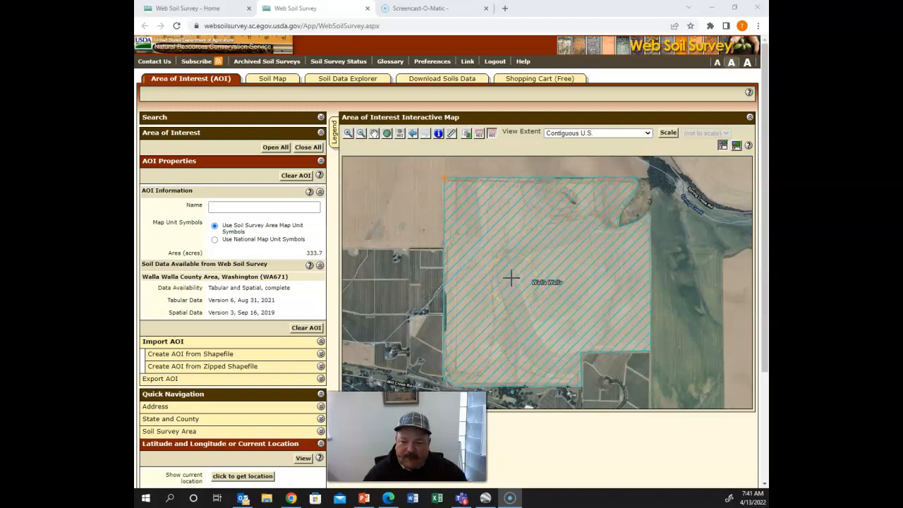
{"action": "left_click", "coordinate": [276, 82]}
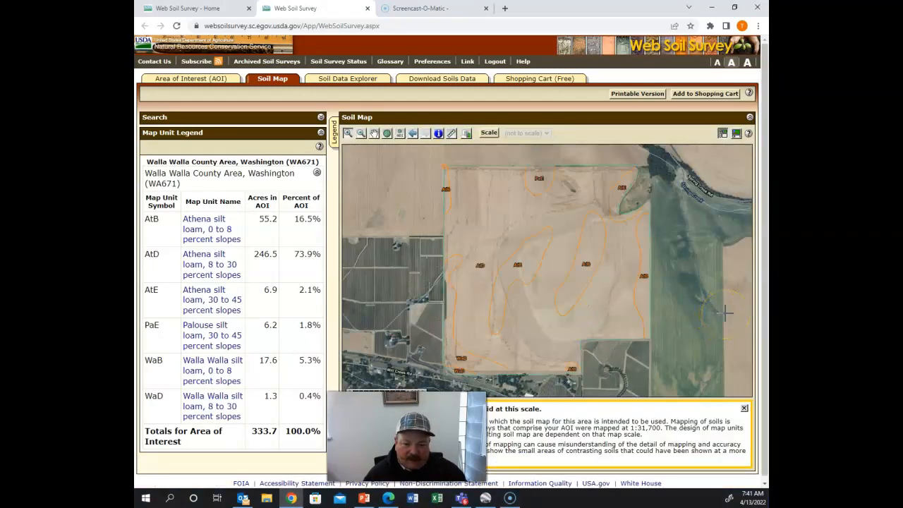
{"action": "left_click_drag", "start_coordinate": [407, 437], "coordinate": [662, 84]}
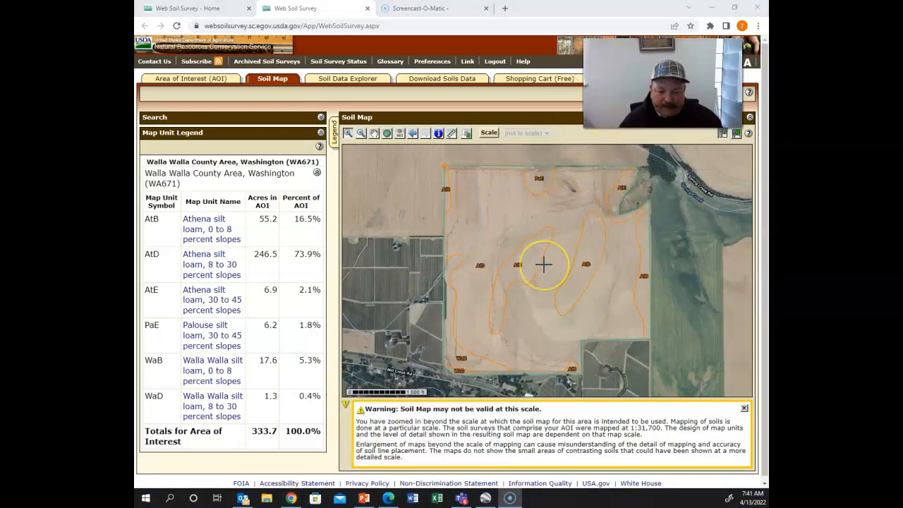
{"action": "scroll", "coordinate": [539, 266], "scroll_direction": "down", "scroll_amount": 1}
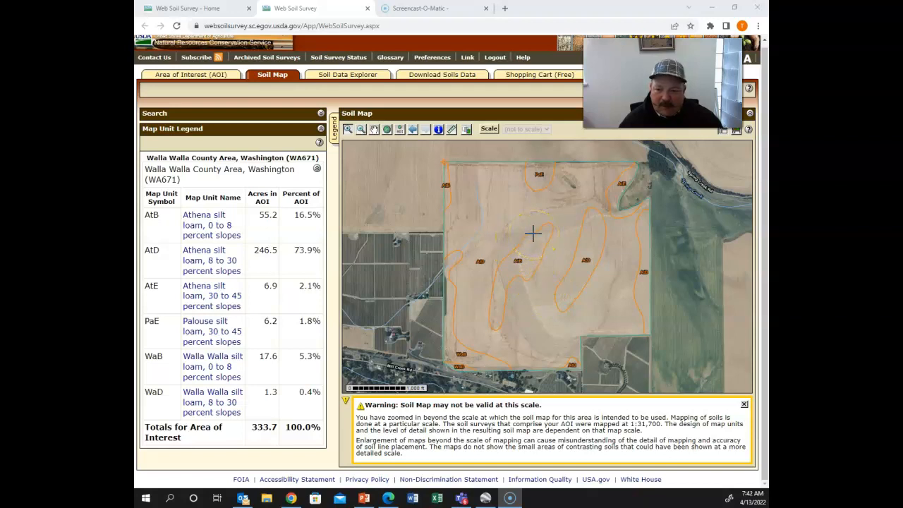
In the soil data explorer, generate the Farmland Classification rating under Land Classifications with the detailed description, and review its summary table and description.
{"action": "left_click", "coordinate": [348, 82]}
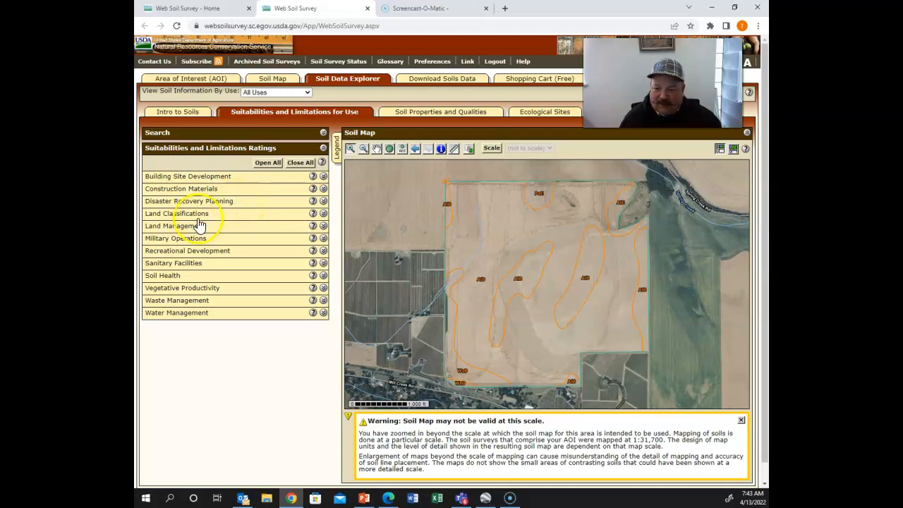
{"action": "left_click", "coordinate": [323, 214]}
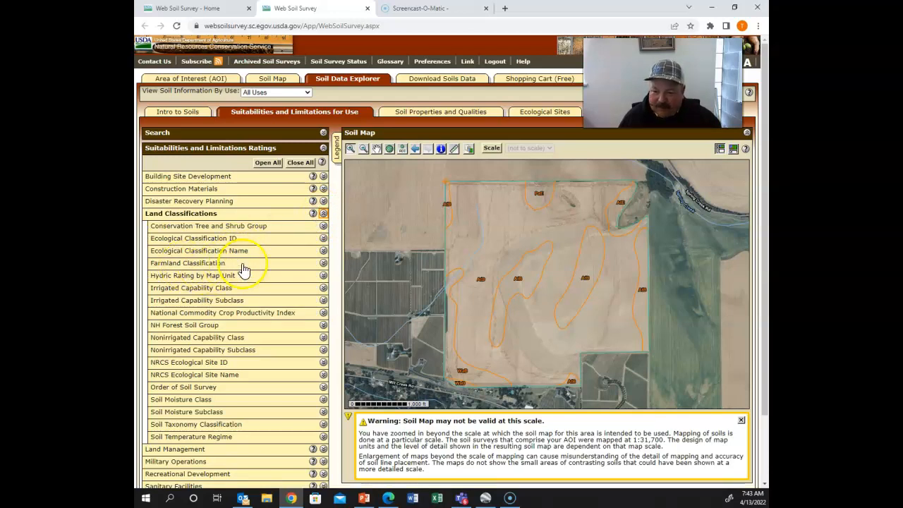
{"action": "left_click", "coordinate": [323, 263]}
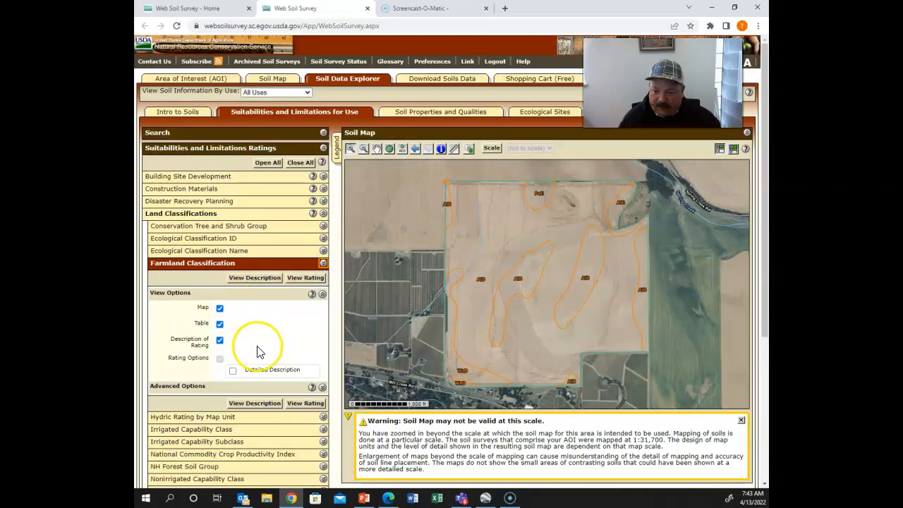
{"action": "scroll", "coordinate": [257, 350], "scroll_direction": "down", "scroll_amount": 1}
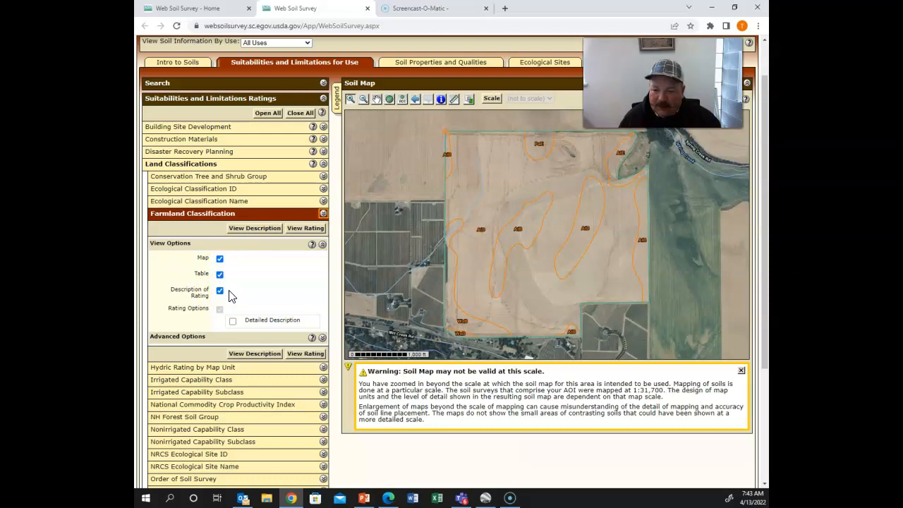
{"action": "left_click", "coordinate": [233, 322]}
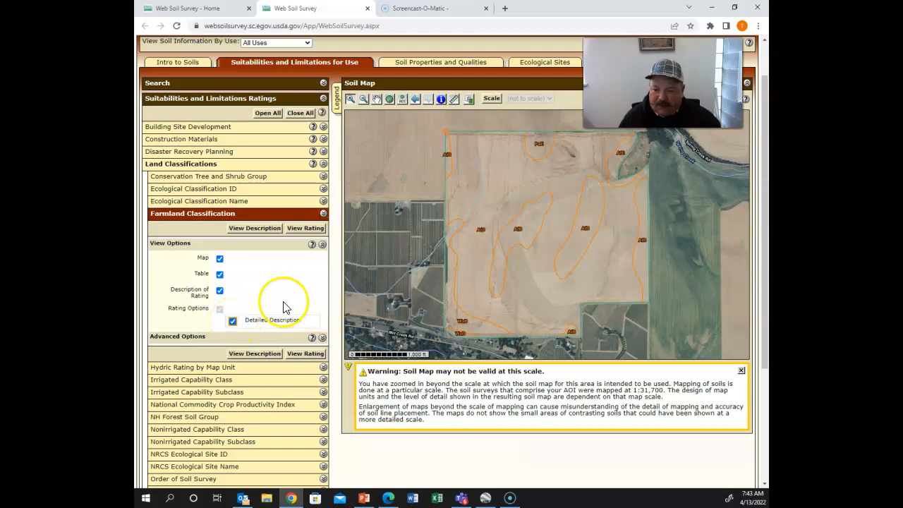
{"action": "left_click", "coordinate": [307, 228]}
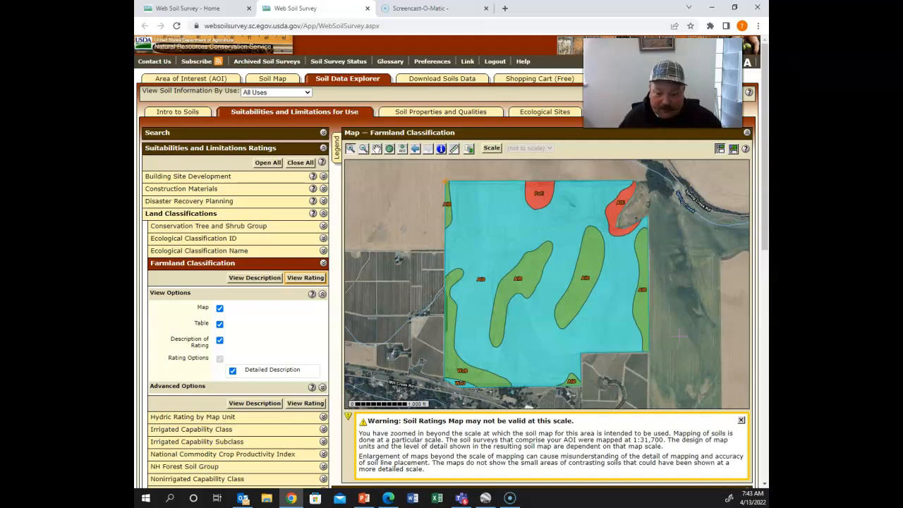
{"action": "scroll", "coordinate": [680, 339], "scroll_direction": "down", "scroll_amount": 4}
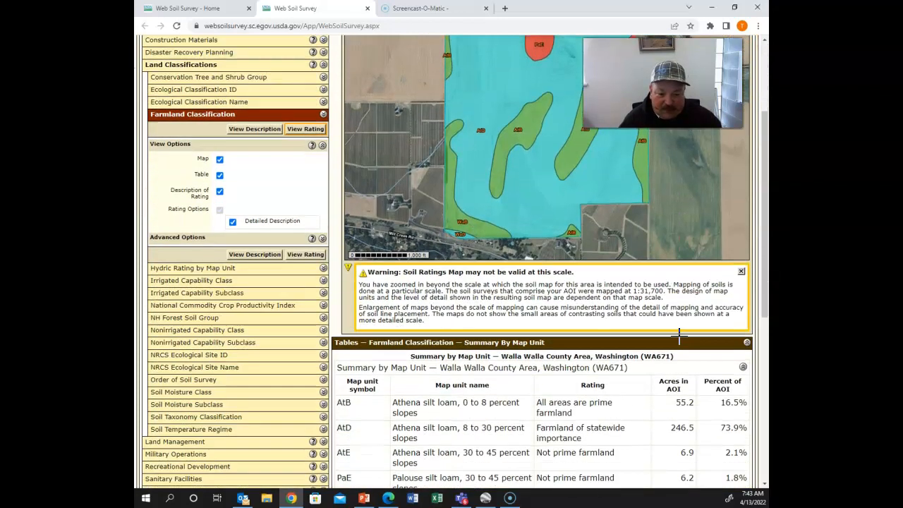
{"action": "scroll", "coordinate": [680, 343], "scroll_direction": "down", "scroll_amount": 1}
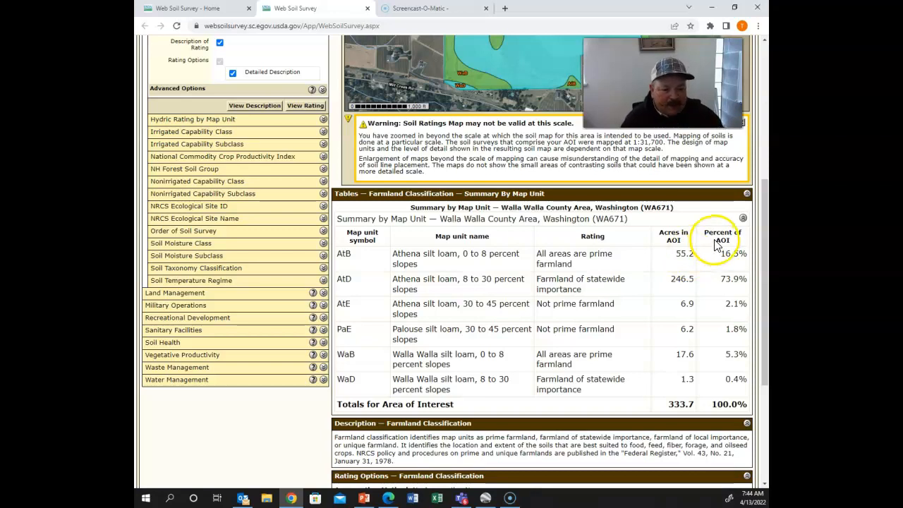
{"action": "scroll", "coordinate": [470, 377], "scroll_direction": "down", "scroll_amount": 2}
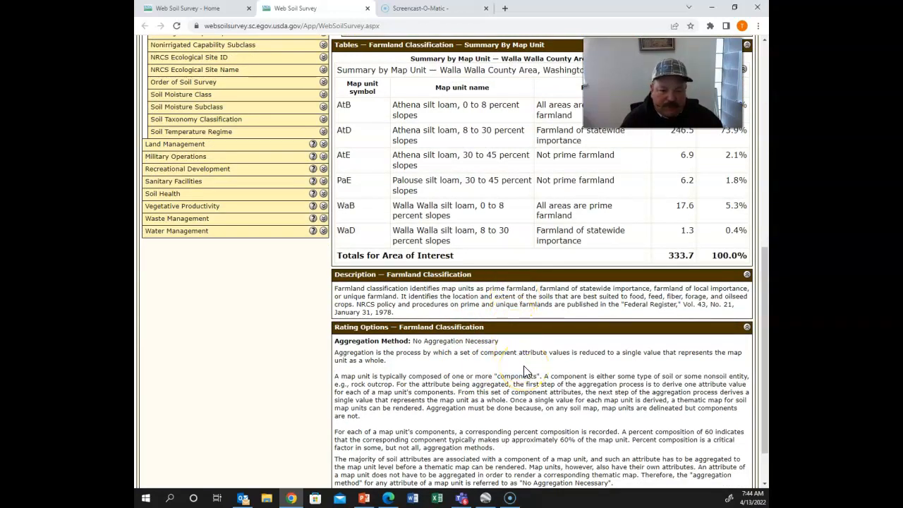
Generate the Nonirrigated Capability Class rating with the detailed description, and review its map unit ratings and class definitions.
{"action": "scroll", "coordinate": [524, 372], "scroll_direction": "up", "scroll_amount": 3}
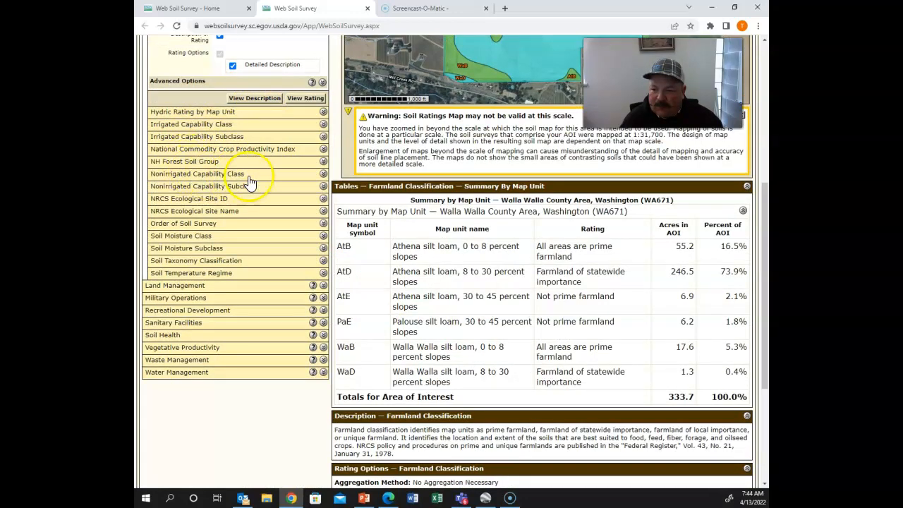
{"action": "left_click", "coordinate": [323, 174]}
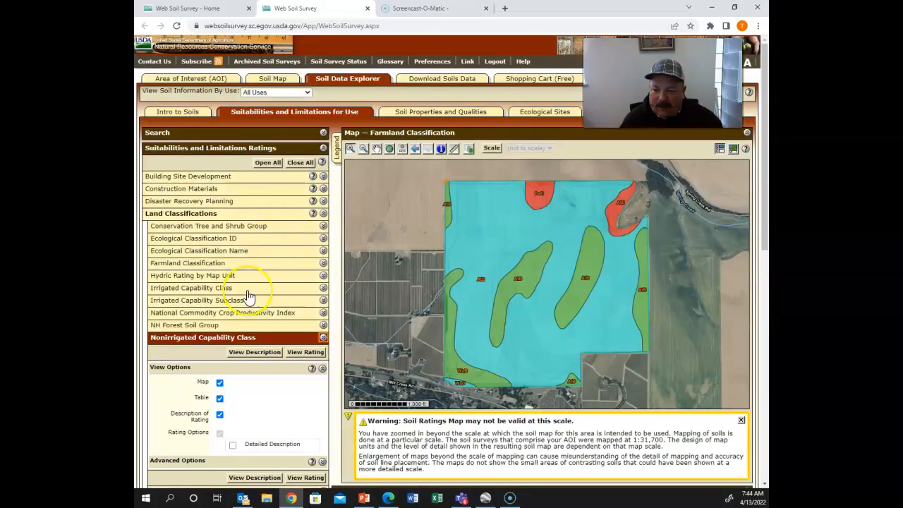
{"action": "scroll", "coordinate": [247, 326], "scroll_direction": "down", "scroll_amount": 3}
{"action": "left_click", "coordinate": [232, 344]}
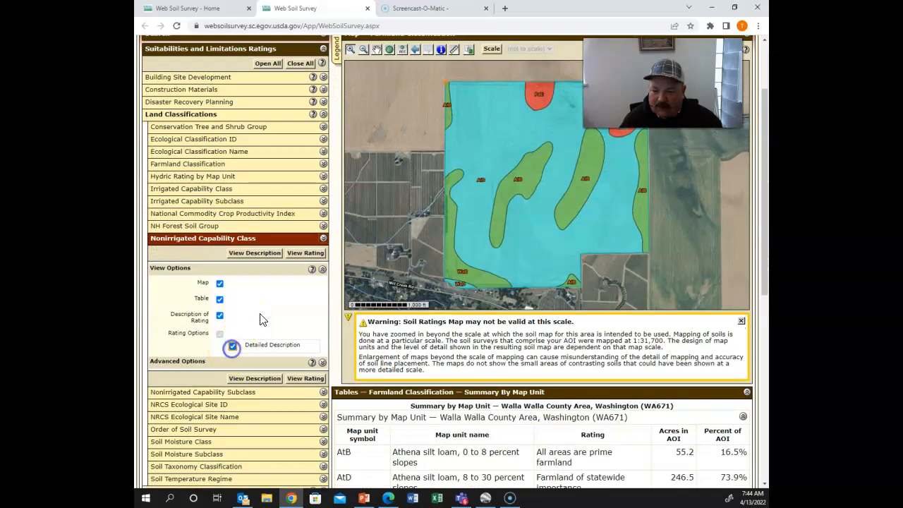
{"action": "left_click", "coordinate": [304, 252]}
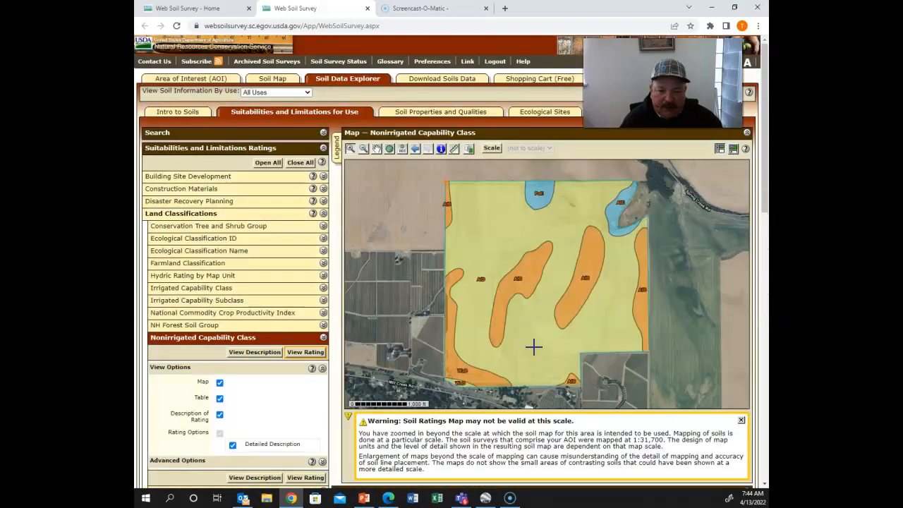
{"action": "scroll", "coordinate": [533, 346], "scroll_direction": "down", "scroll_amount": 4}
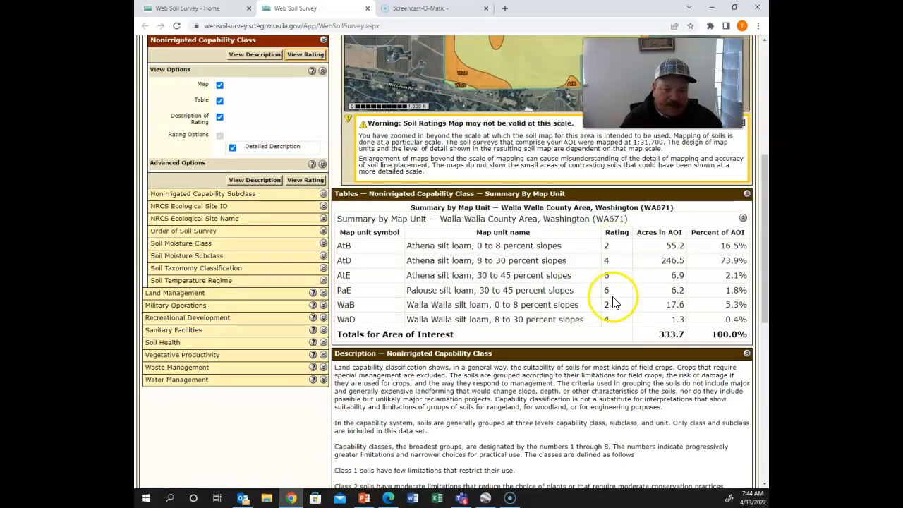
{"action": "scroll", "coordinate": [512, 366], "scroll_direction": "down", "scroll_amount": 2}
{"action": "scroll", "coordinate": [512, 369], "scroll_direction": "down", "scroll_amount": 2}
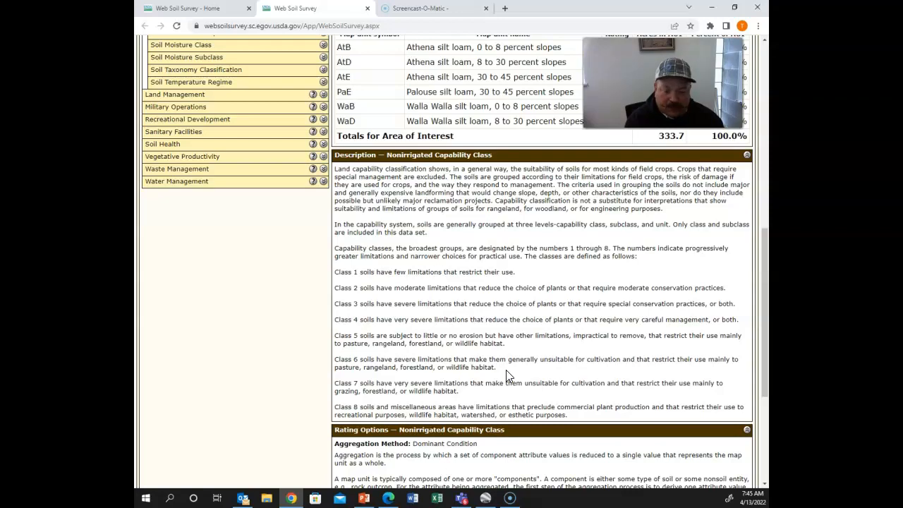
Generate the Soil Moisture Class rating for the area of interest and review its summary by map unit and description.
{"action": "scroll", "coordinate": [506, 369], "scroll_direction": "up", "scroll_amount": 3}
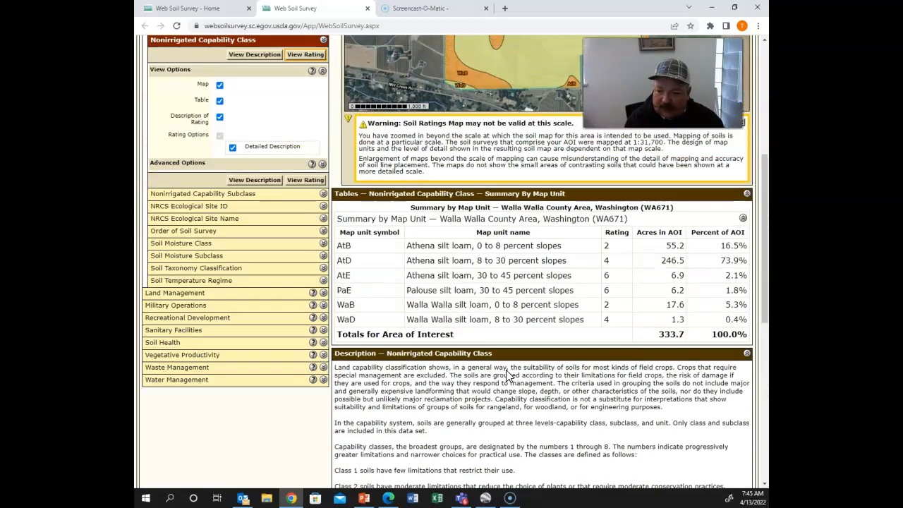
{"action": "scroll", "coordinate": [506, 375], "scroll_direction": "up", "scroll_amount": 2}
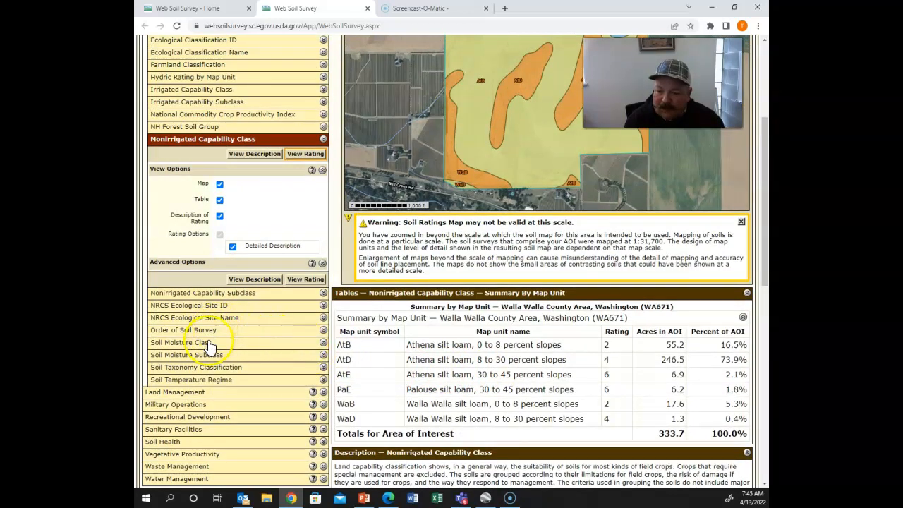
{"action": "left_click", "coordinate": [324, 346]}
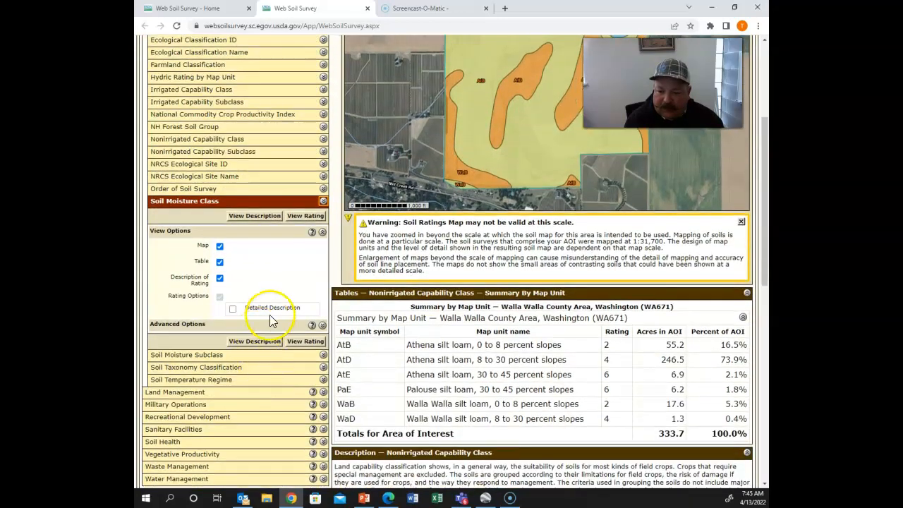
{"action": "left_click", "coordinate": [232, 308]}
{"action": "left_click", "coordinate": [310, 215]}
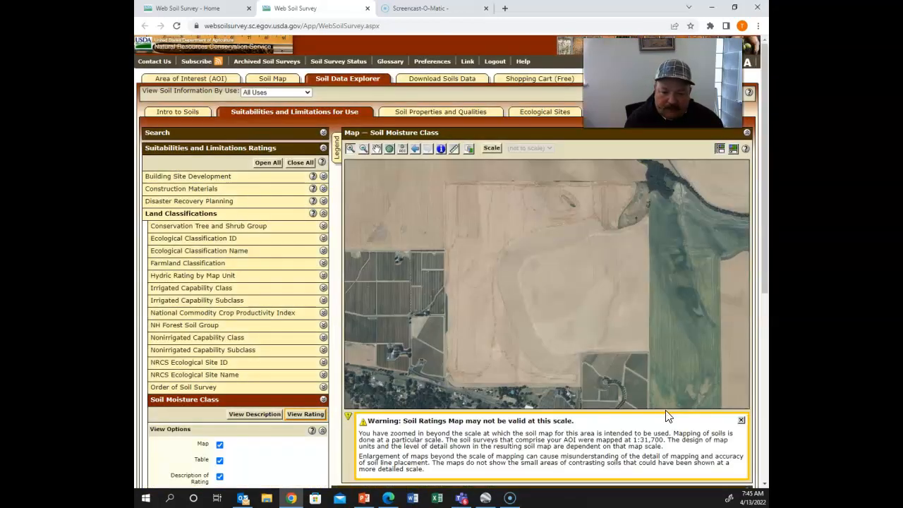
{"action": "scroll", "coordinate": [666, 413], "scroll_direction": "down", "scroll_amount": 4}
{"action": "scroll", "coordinate": [666, 413], "scroll_direction": "down", "scroll_amount": 1}
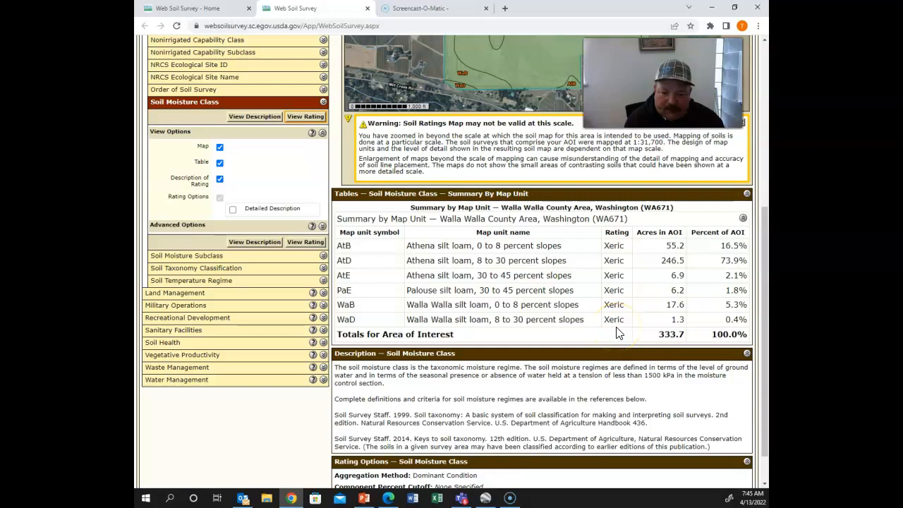
{"action": "scroll", "coordinate": [615, 331], "scroll_direction": "down", "scroll_amount": 1}
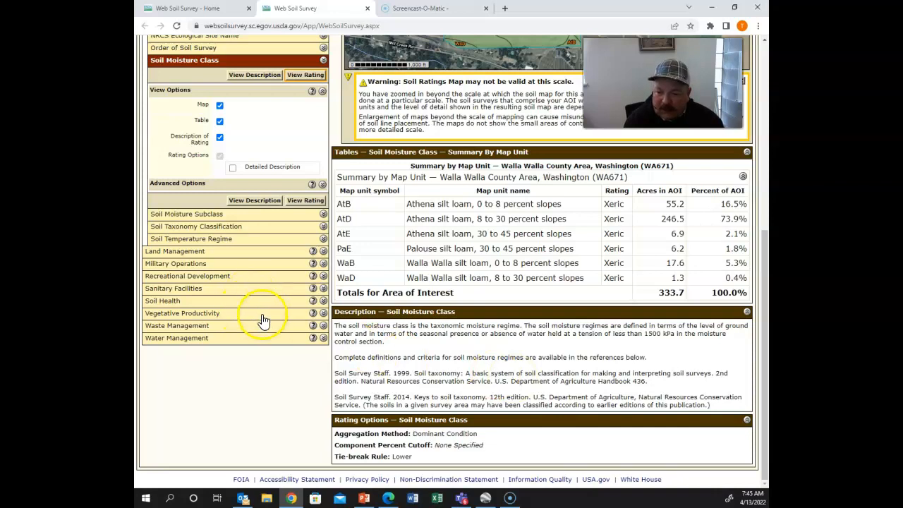
Try to display the Crop Productivity Index rating under Vegetative Productivity for the area of interest.
{"action": "left_click", "coordinate": [323, 313]}
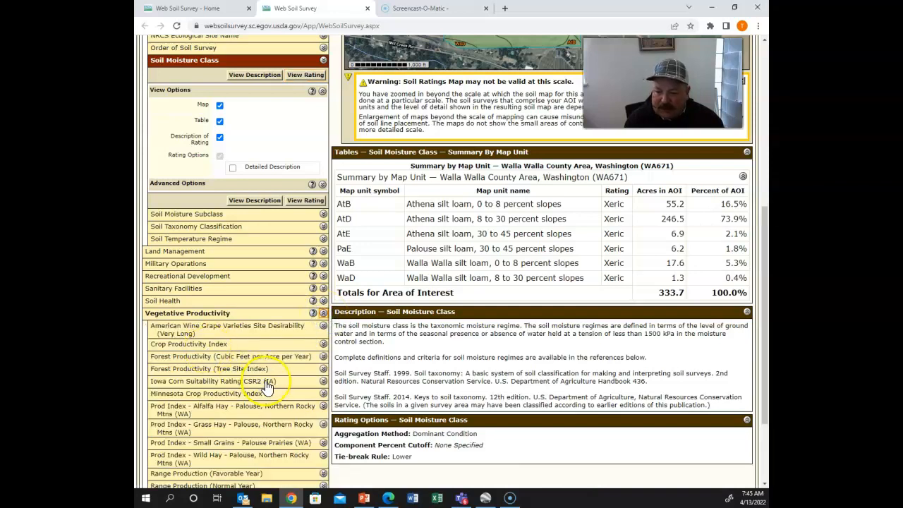
{"action": "scroll", "coordinate": [267, 387], "scroll_direction": "down", "scroll_amount": 3}
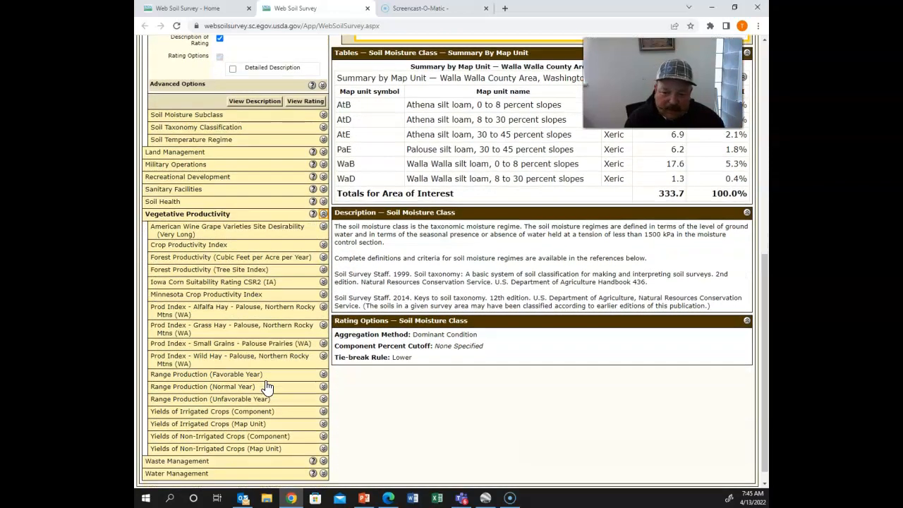
{"action": "scroll", "coordinate": [266, 386], "scroll_direction": "down", "scroll_amount": 1}
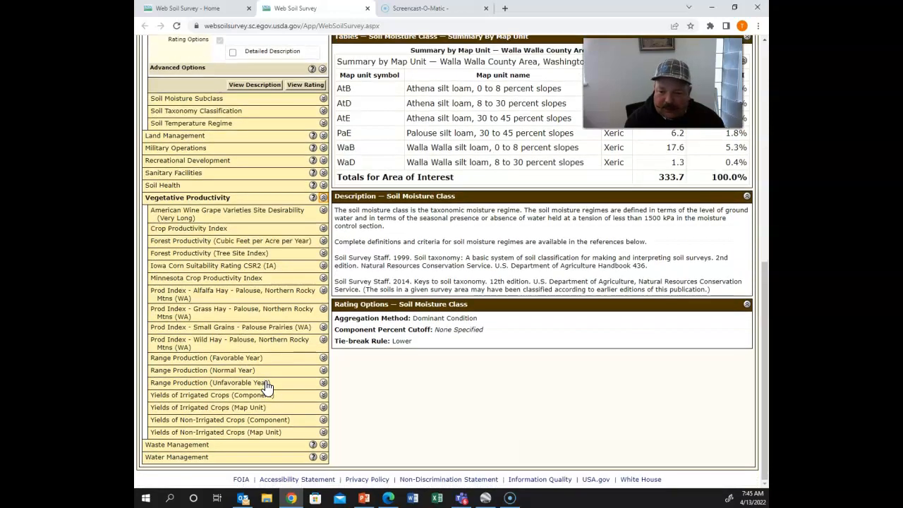
{"action": "left_click", "coordinate": [247, 212]}
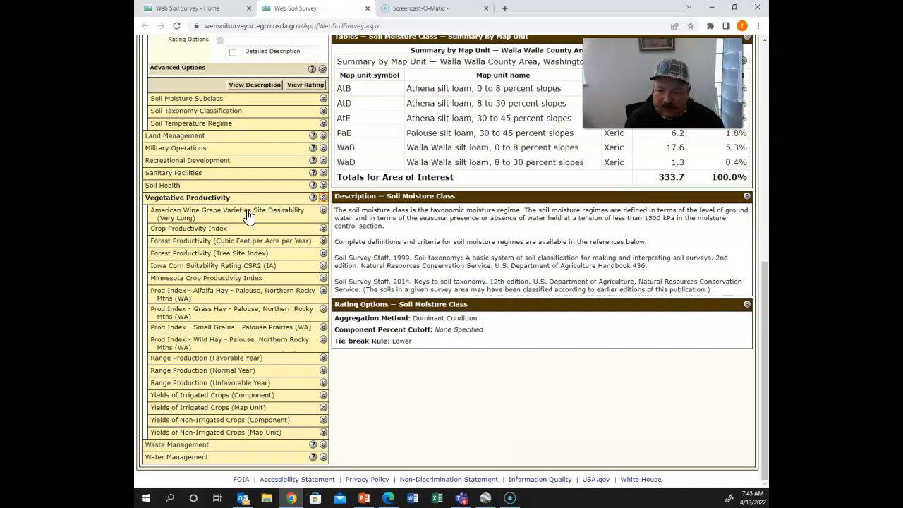
{"action": "left_click", "coordinate": [323, 231]}
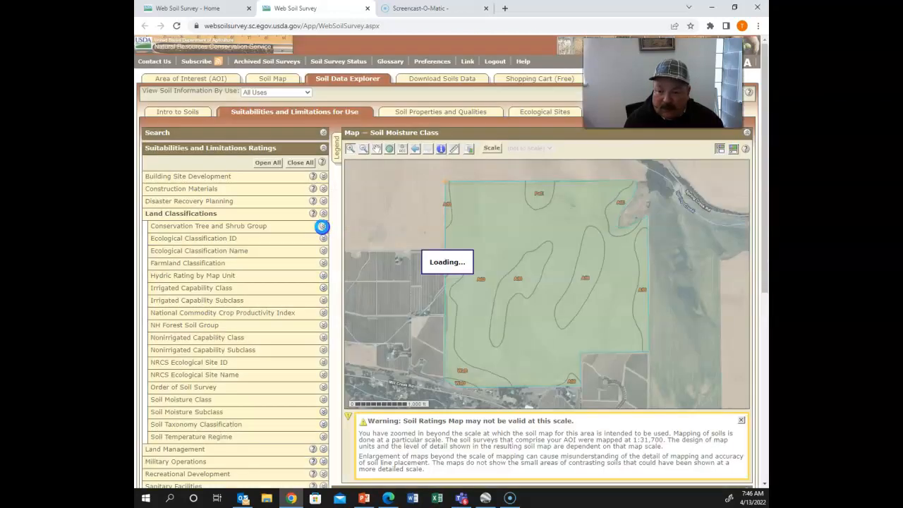
{"action": "scroll", "coordinate": [467, 274], "scroll_direction": "down", "scroll_amount": 5}
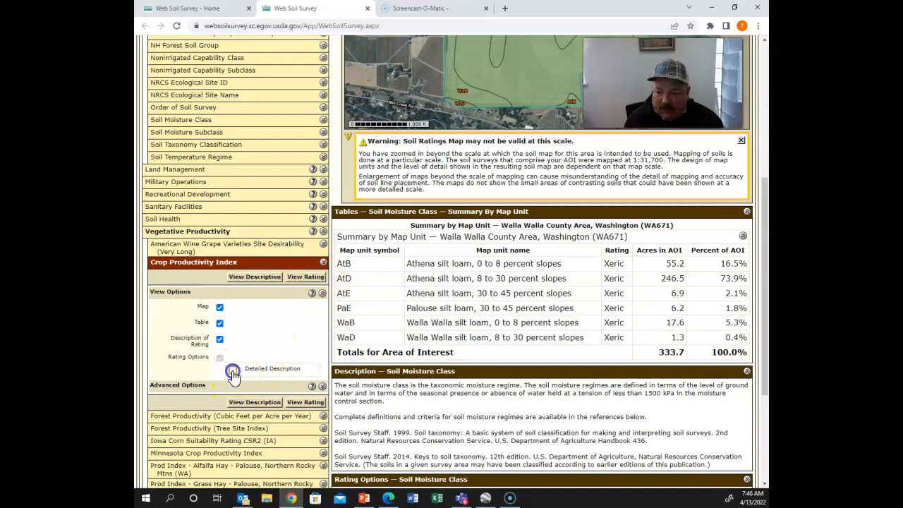
{"action": "left_click", "coordinate": [305, 277]}
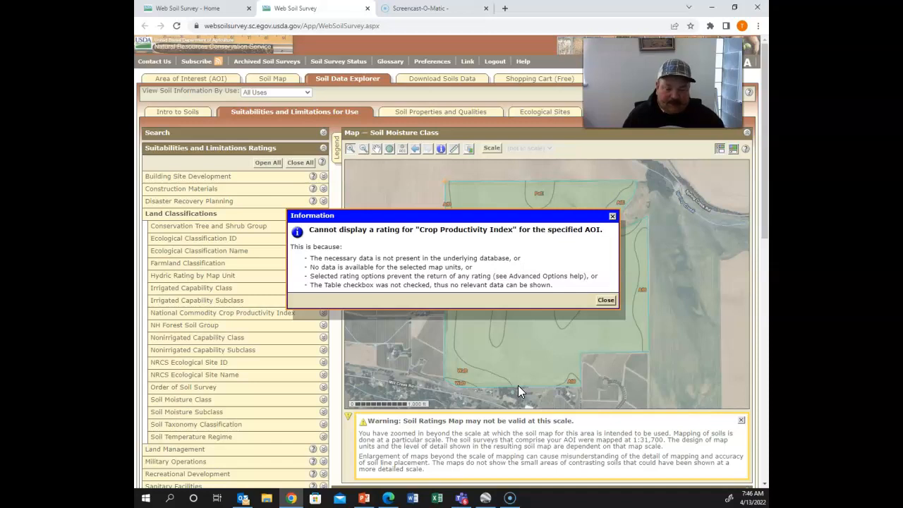
{"action": "left_click", "coordinate": [612, 216]}
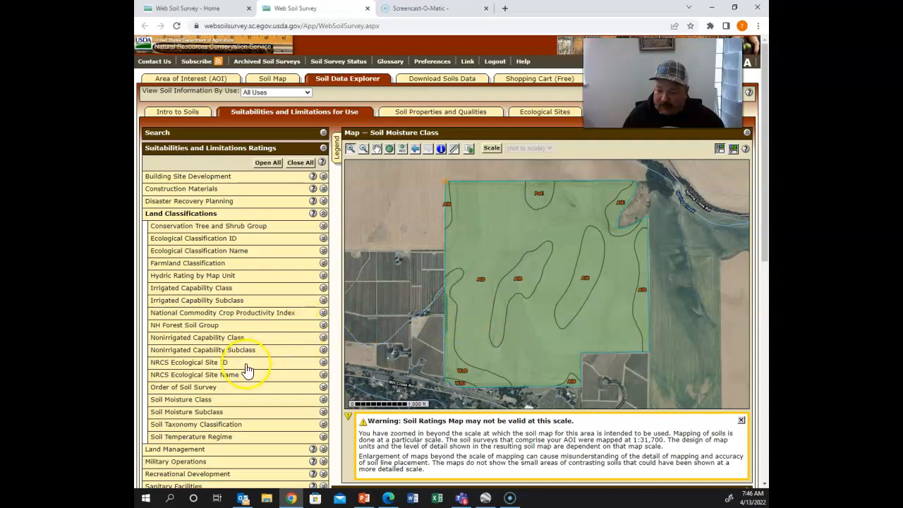
Look through the ratings available under Land Management, and collapse all the rating categories.
{"action": "scroll", "coordinate": [247, 370], "scroll_direction": "down", "scroll_amount": 2}
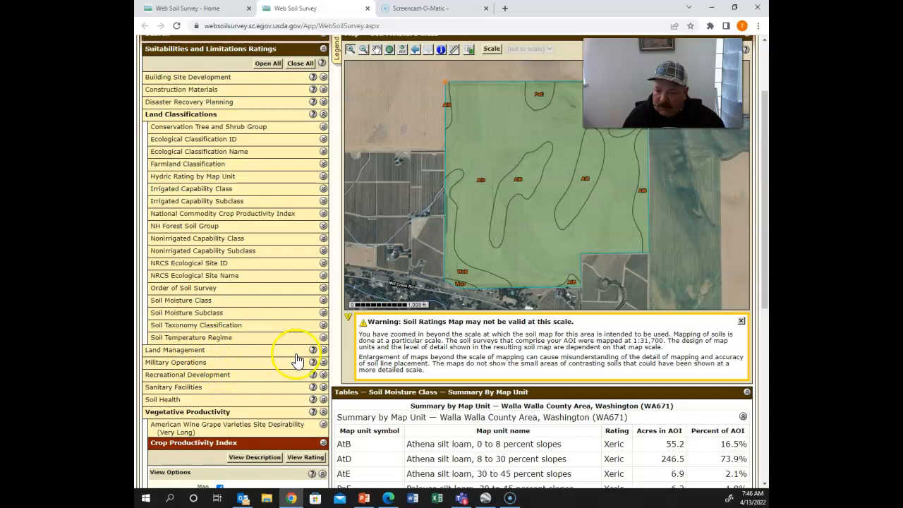
{"action": "left_click", "coordinate": [323, 350]}
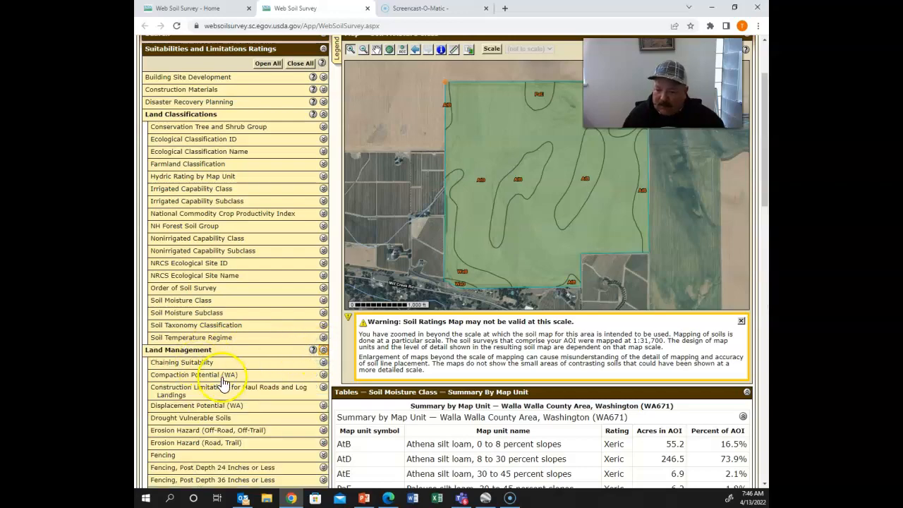
{"action": "scroll", "coordinate": [211, 374], "scroll_direction": "down", "scroll_amount": 3}
{"action": "scroll", "coordinate": [223, 383], "scroll_direction": "down", "scroll_amount": 3}
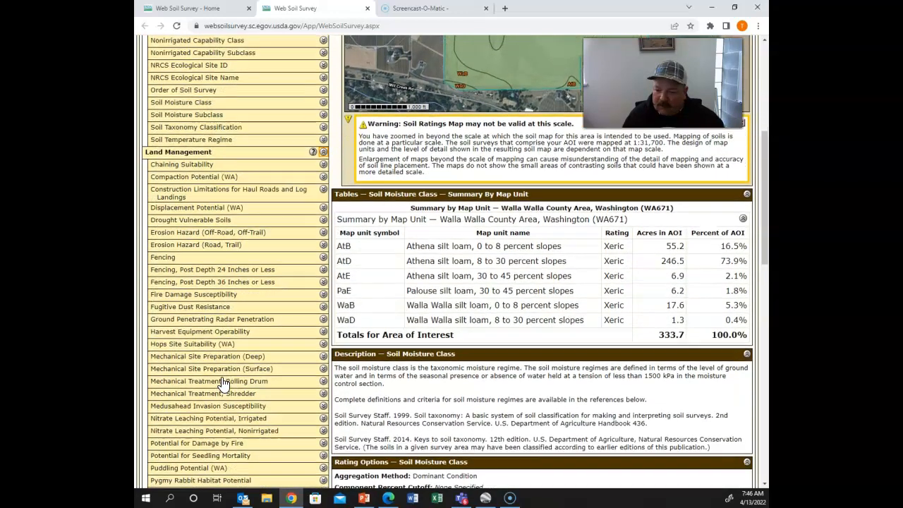
{"action": "scroll", "coordinate": [222, 383], "scroll_direction": "down", "scroll_amount": 2}
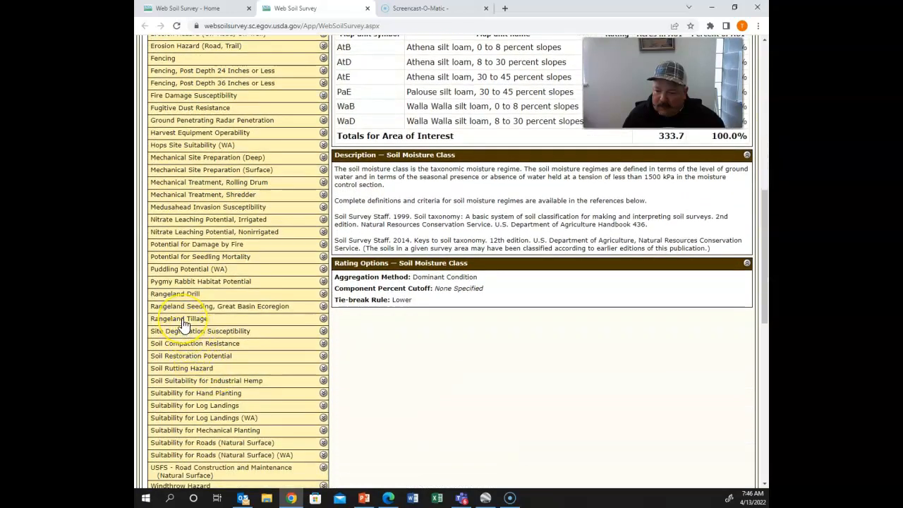
{"action": "left_click", "coordinate": [194, 308]}
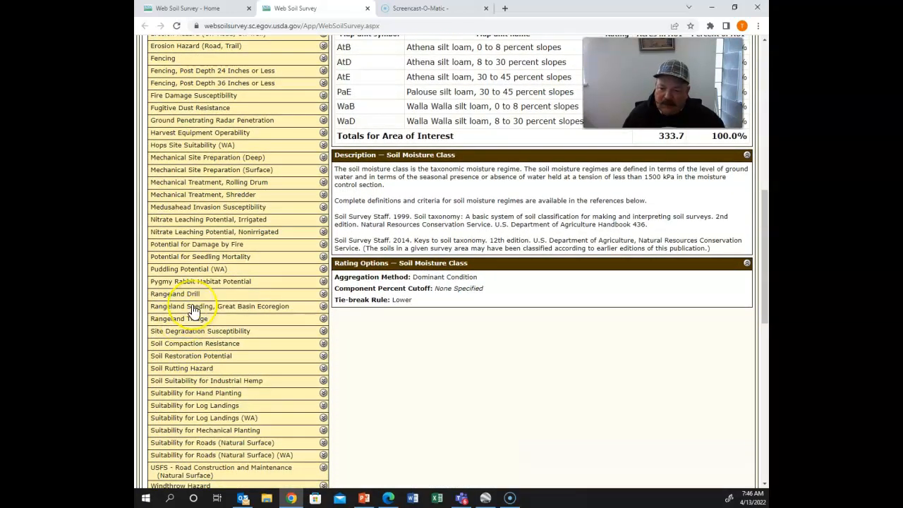
{"action": "left_click", "coordinate": [259, 285]}
{"action": "scroll", "coordinate": [242, 333], "scroll_direction": "up", "scroll_amount": 5}
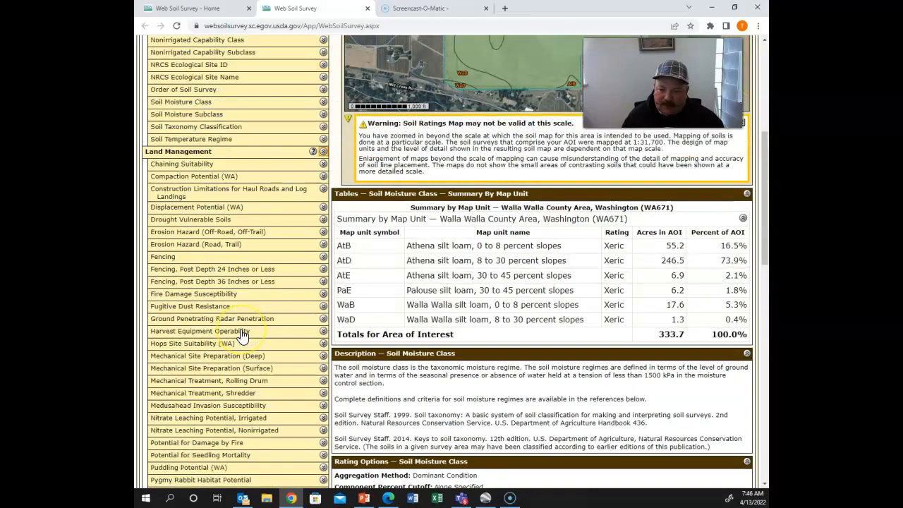
{"action": "scroll", "coordinate": [239, 331], "scroll_direction": "up", "scroll_amount": 2}
{"action": "left_click", "coordinate": [308, 162]}
{"action": "left_click", "coordinate": [299, 164]}
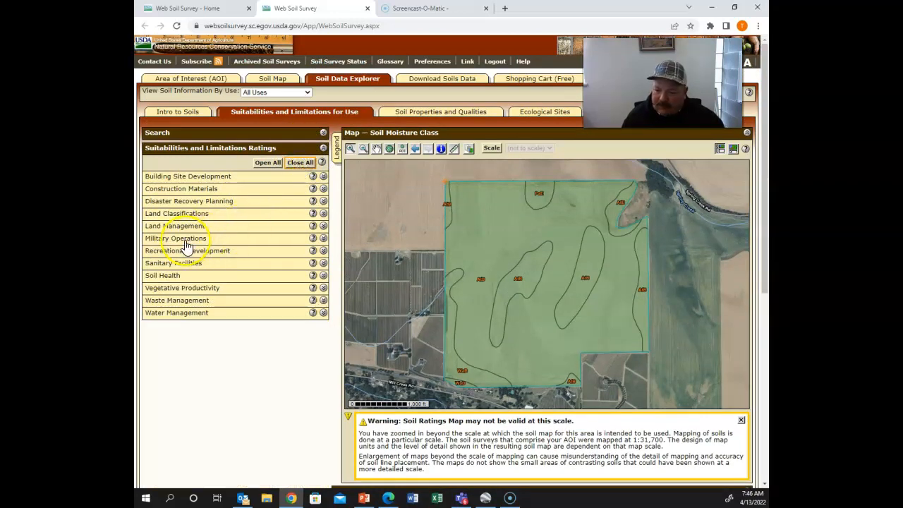
Generate the Range Production (Normal Year) rating under Vegetative Productivity with the detailed description included.
{"action": "left_click", "coordinate": [323, 287]}
{"action": "scroll", "coordinate": [257, 356], "scroll_direction": "down", "scroll_amount": 3}
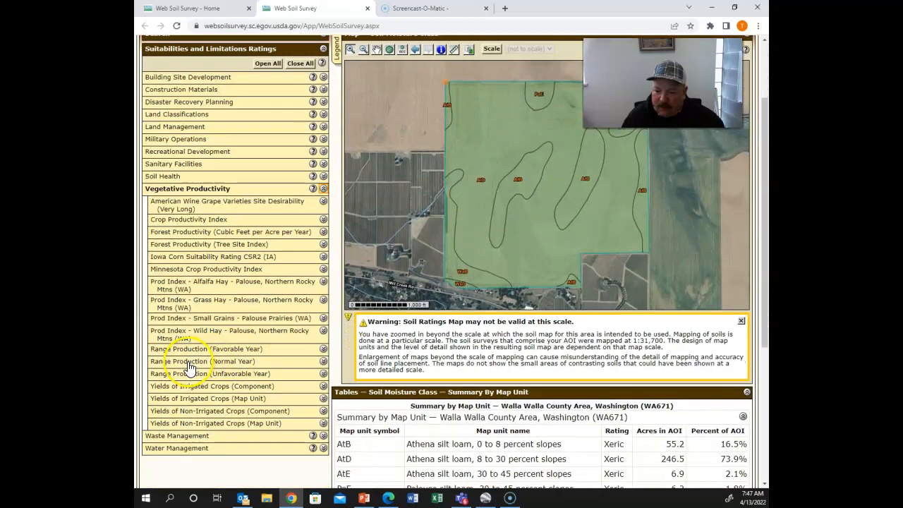
{"action": "left_click", "coordinate": [323, 360]}
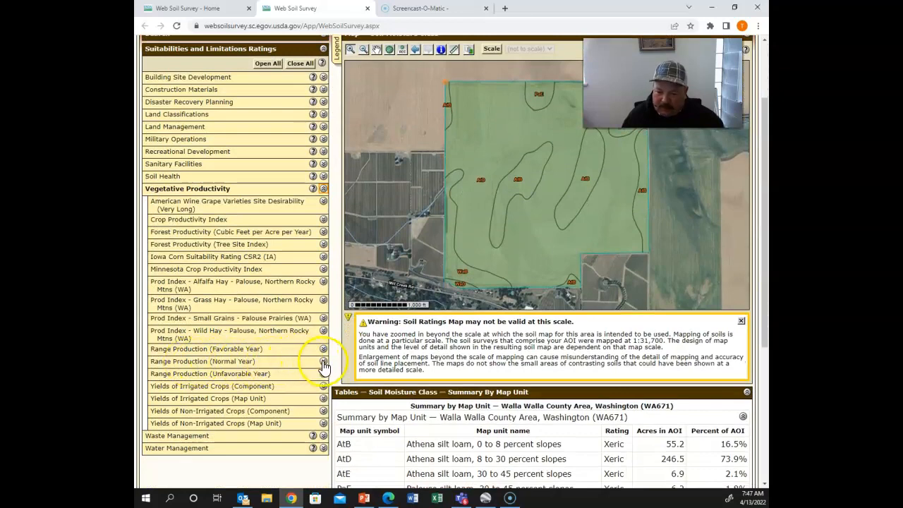
{"action": "scroll", "coordinate": [225, 381], "scroll_direction": "down", "scroll_amount": 6}
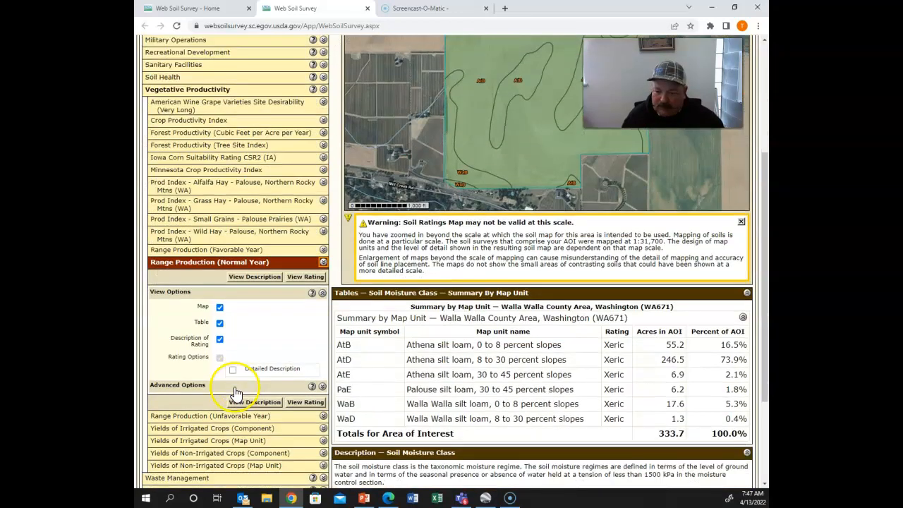
{"action": "left_click", "coordinate": [232, 368]}
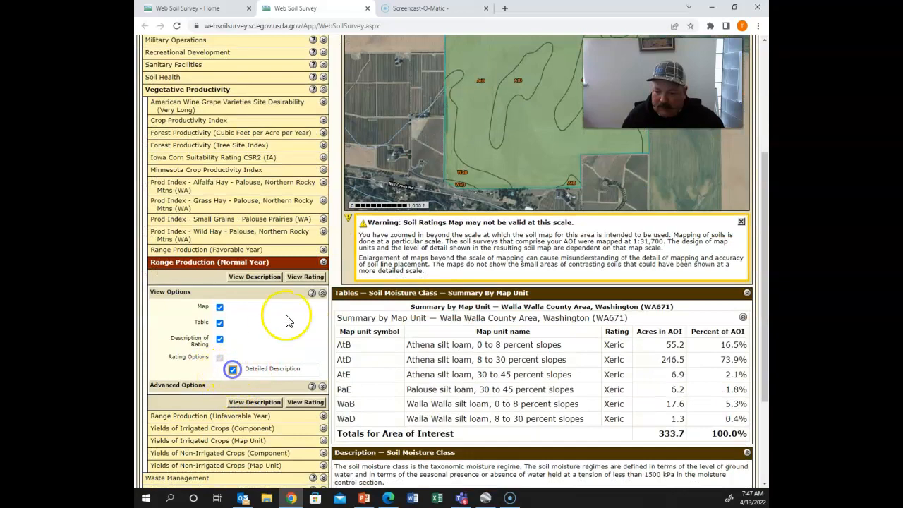
{"action": "left_click", "coordinate": [303, 279]}
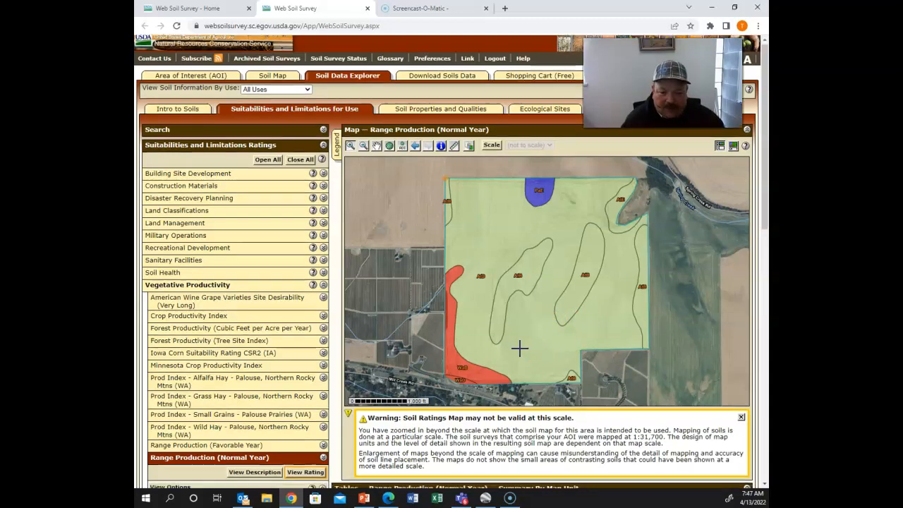
Review the Range Production map and its summary by map unit in pounds per acre per year, and collapse all the rating categories.
{"action": "scroll", "coordinate": [519, 348], "scroll_direction": "down", "scroll_amount": 2}
{"action": "scroll", "coordinate": [522, 354], "scroll_direction": "down", "scroll_amount": 1}
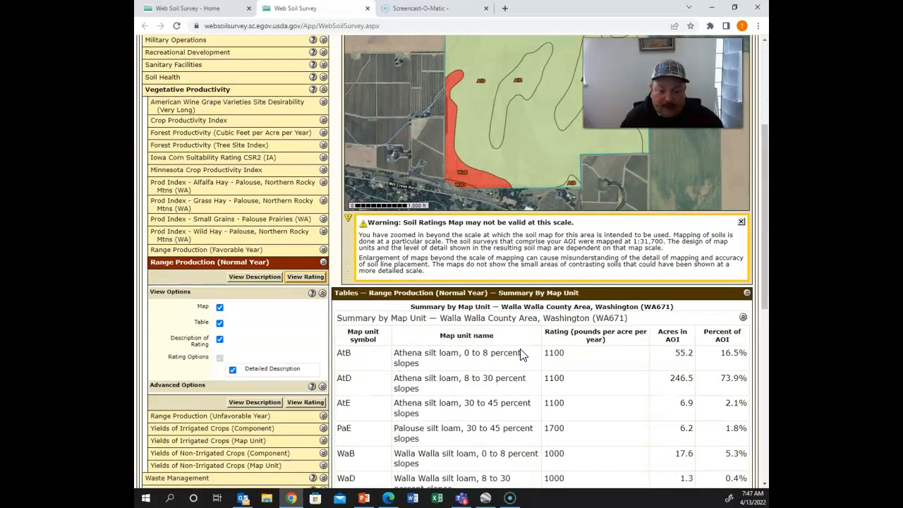
{"action": "scroll", "coordinate": [522, 354], "scroll_direction": "down", "scroll_amount": 1}
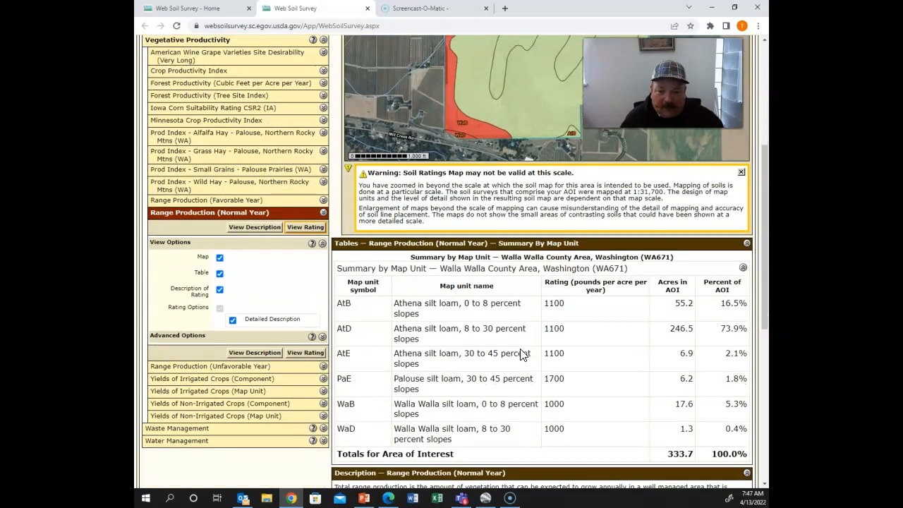
{"action": "scroll", "coordinate": [522, 354], "scroll_direction": "up", "scroll_amount": 3}
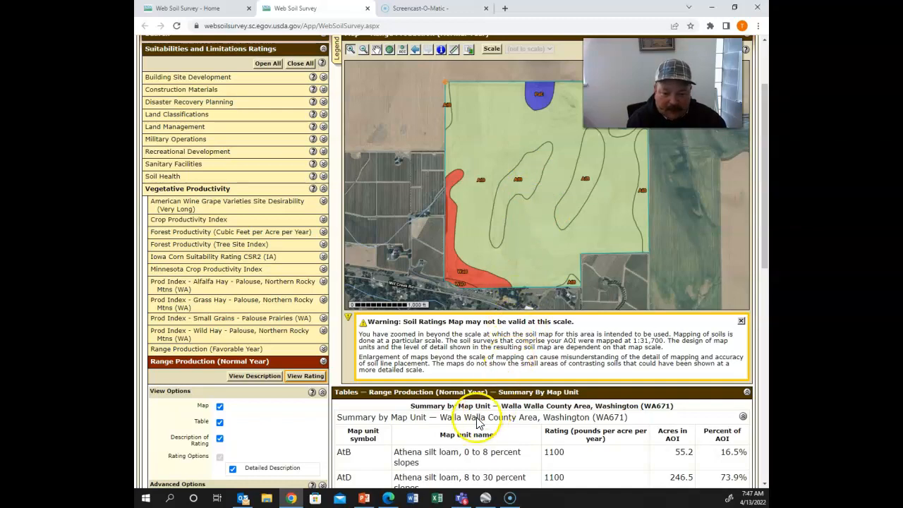
{"action": "scroll", "coordinate": [476, 421], "scroll_direction": "down", "scroll_amount": 3}
{"action": "scroll", "coordinate": [477, 422], "scroll_direction": "down", "scroll_amount": 2}
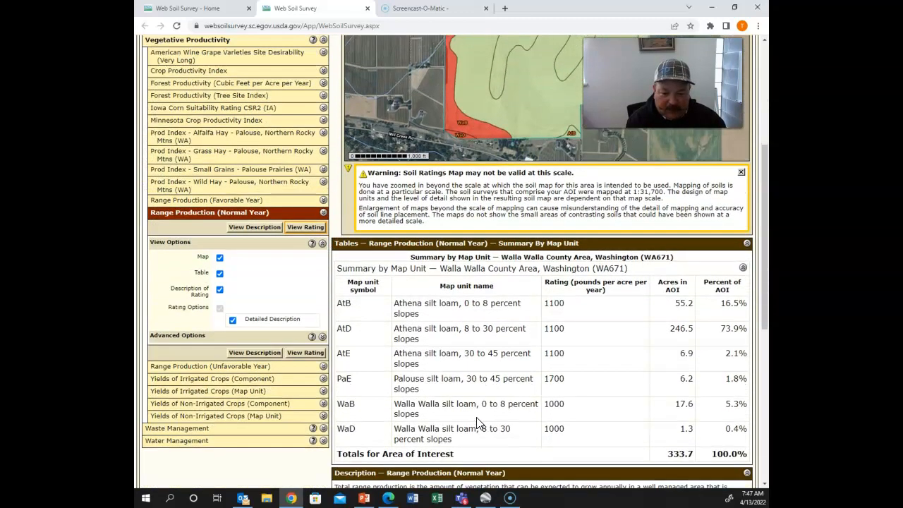
{"action": "scroll", "coordinate": [477, 422], "scroll_direction": "down", "scroll_amount": 1}
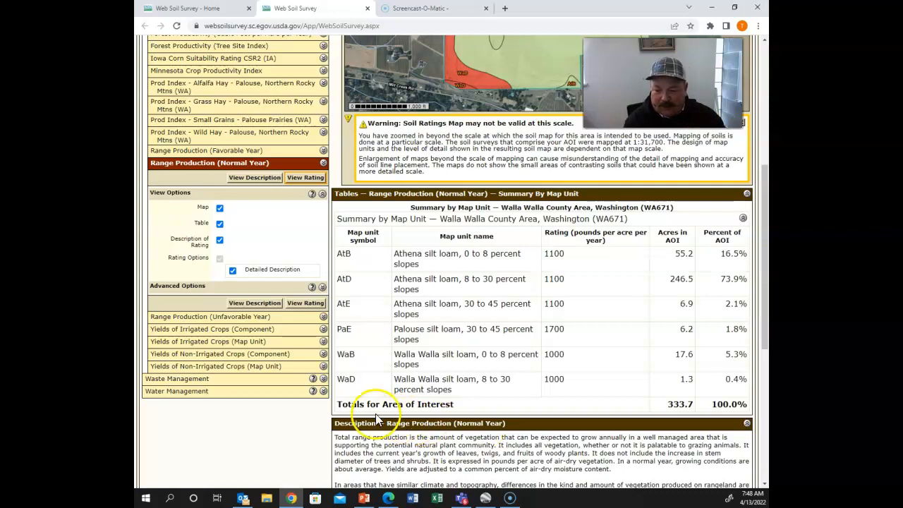
{"action": "left_click", "coordinate": [240, 260]}
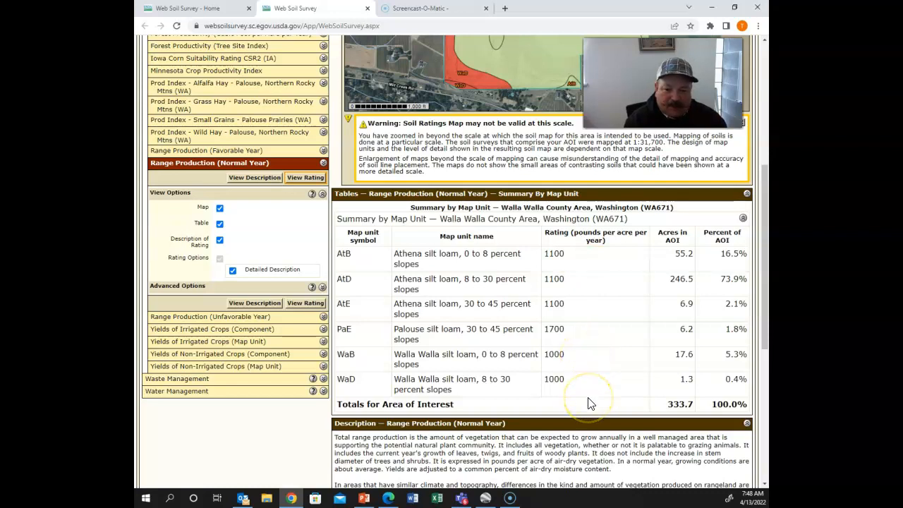
{"action": "scroll", "coordinate": [587, 402], "scroll_direction": "up", "scroll_amount": 3}
{"action": "scroll", "coordinate": [590, 402], "scroll_direction": "up", "scroll_amount": 2}
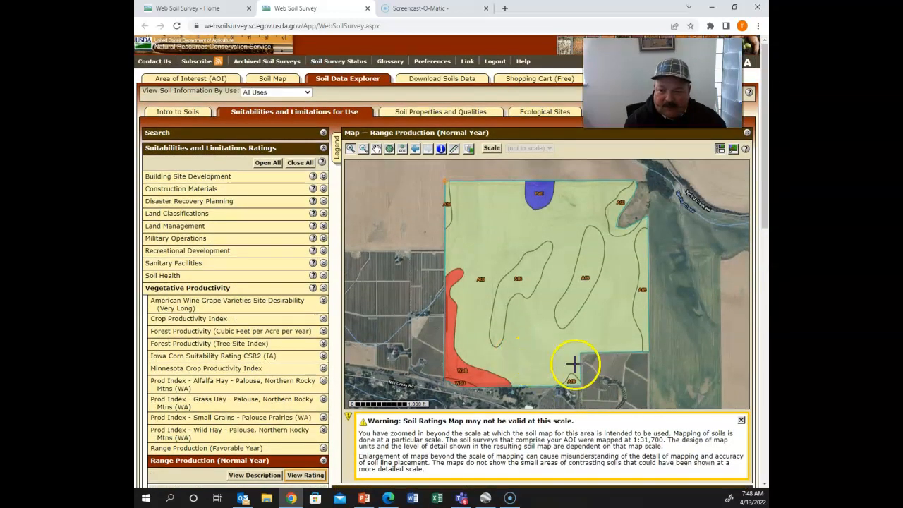
{"action": "left_click", "coordinate": [300, 163]}
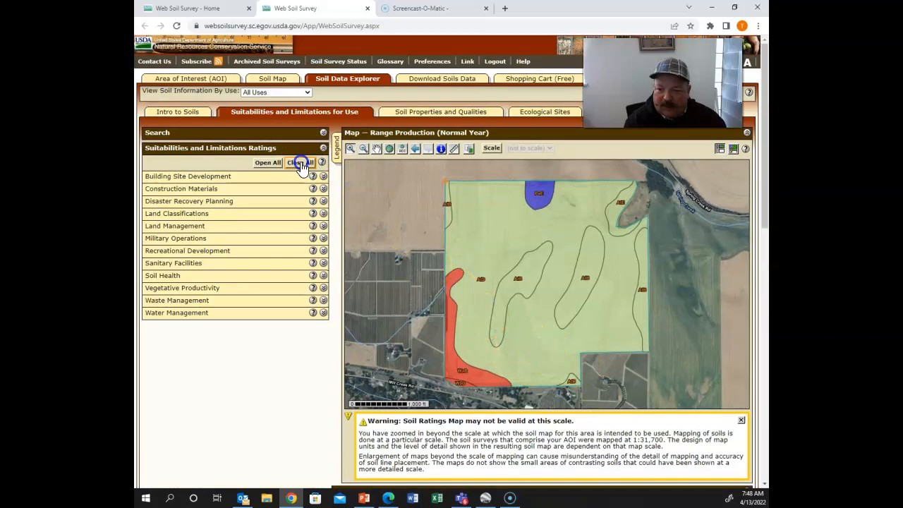
Return to the area of interest settings, examine the files needed to create an AOI from a shapefile, and reopen the AOI properties.
{"action": "left_click", "coordinate": [181, 78]}
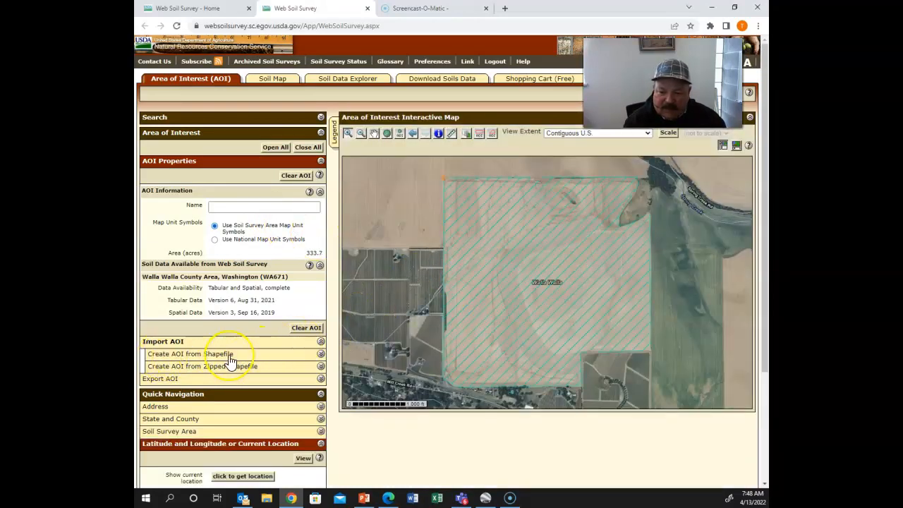
{"action": "scroll", "coordinate": [230, 361], "scroll_direction": "down", "scroll_amount": 1}
{"action": "left_click", "coordinate": [189, 304]}
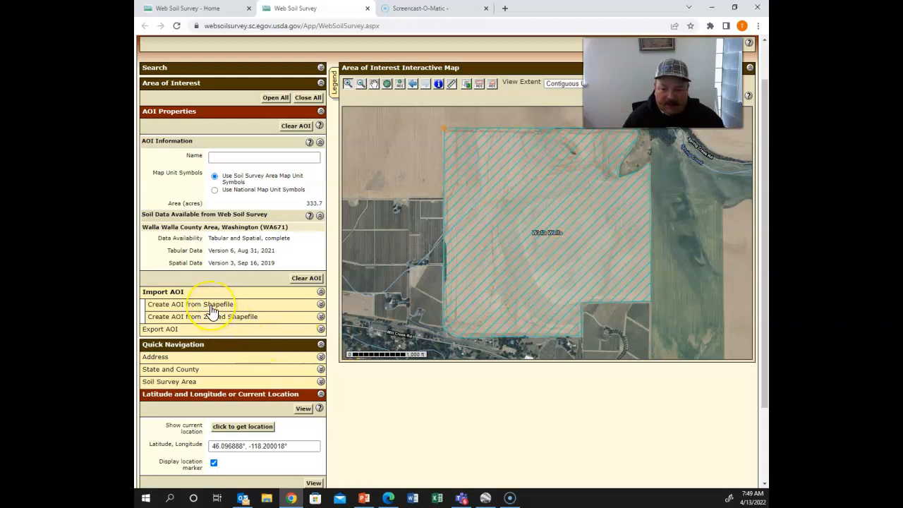
{"action": "left_click", "coordinate": [321, 304]}
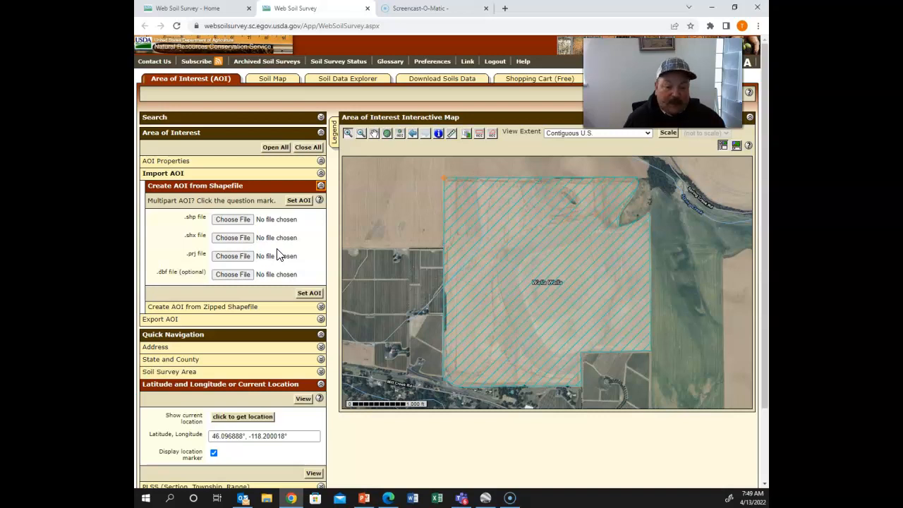
{"action": "left_click", "coordinate": [367, 272]}
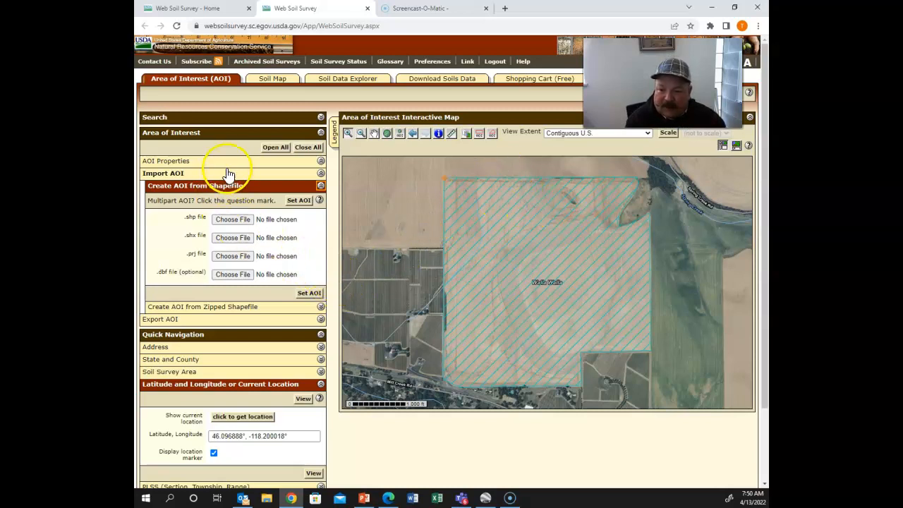
{"action": "left_click", "coordinate": [171, 161]}
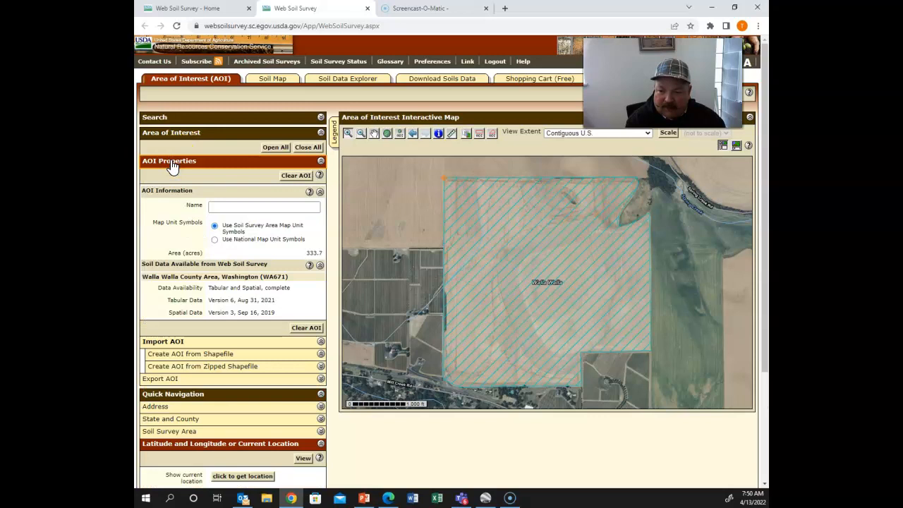
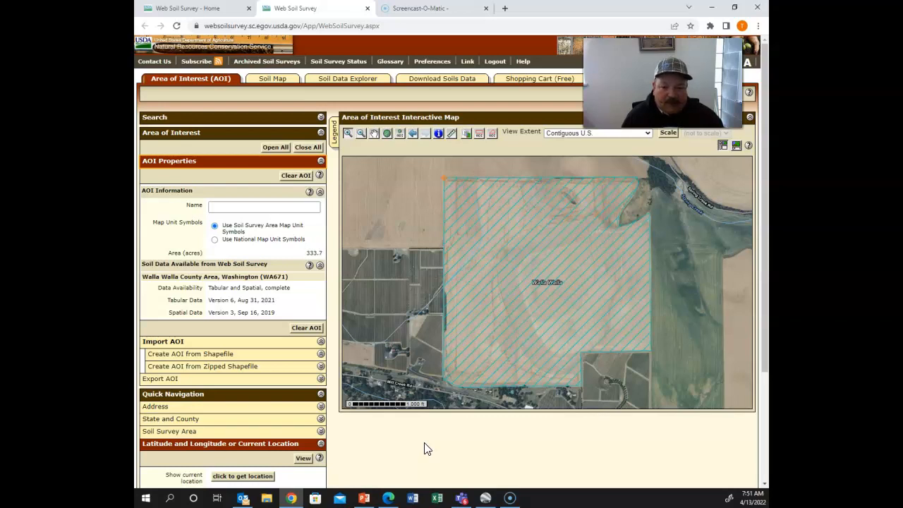
In Google Earth Pro, trace a new polygon around the dark green field south of the yellow placemark, excluding the lighter green field on its east side.
{"action": "left_click", "coordinate": [485, 498]}
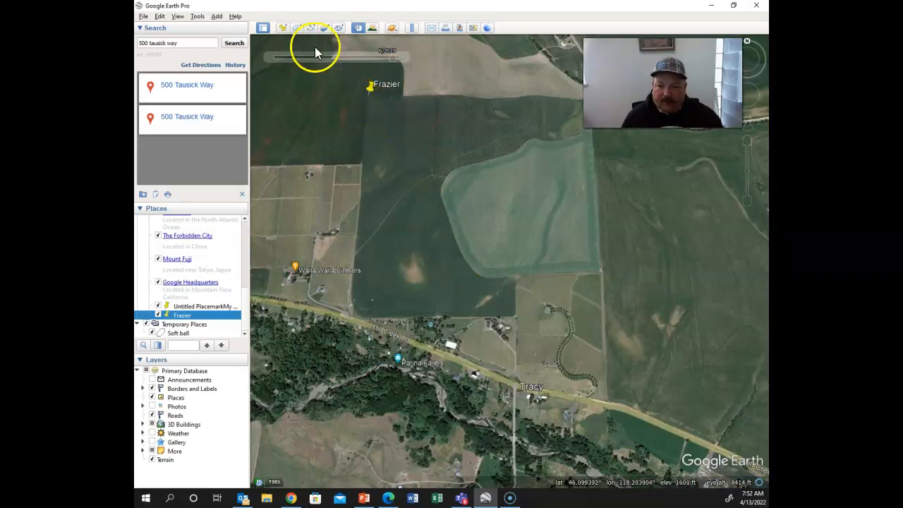
{"action": "left_click", "coordinate": [296, 28]}
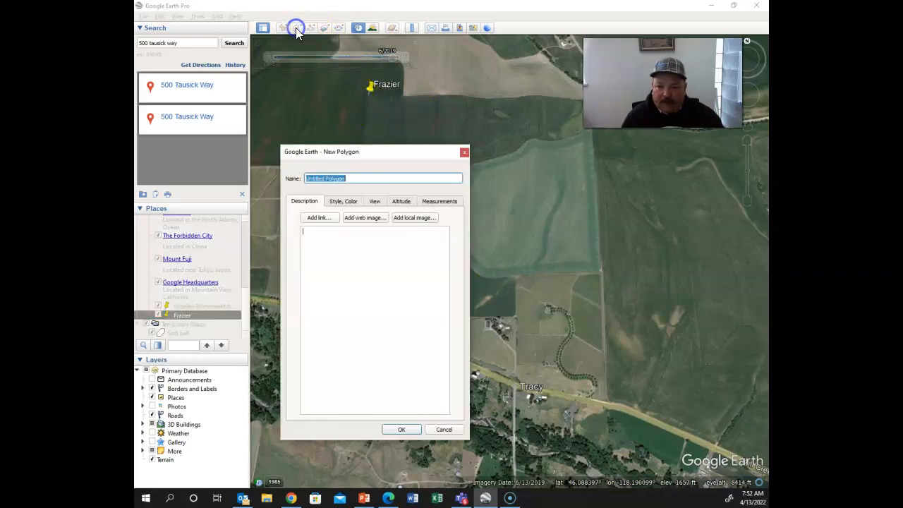
{"action": "left_click_drag", "start_coordinate": [356, 152], "coordinate": [188, 164]}
{"action": "left_click", "coordinate": [367, 95]}
{"action": "left_click", "coordinate": [353, 312]}
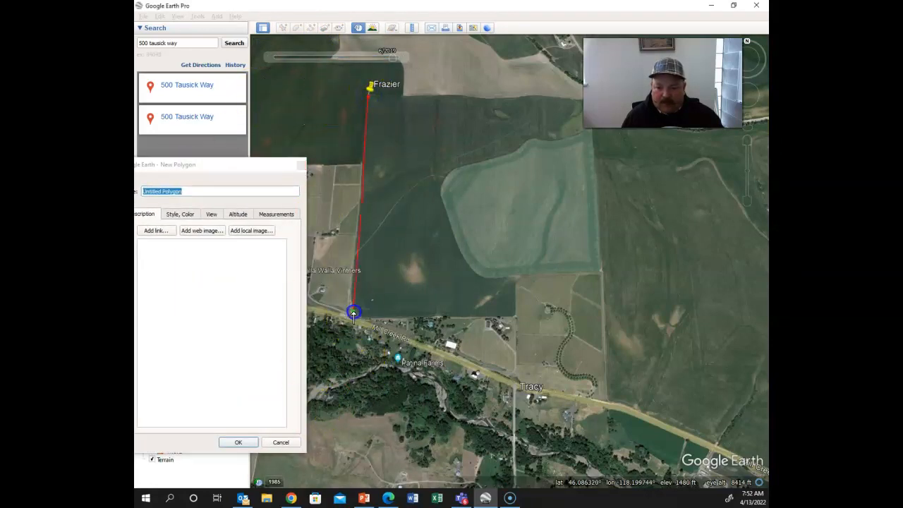
{"action": "left_click", "coordinate": [514, 317]}
{"action": "left_click", "coordinate": [516, 284]}
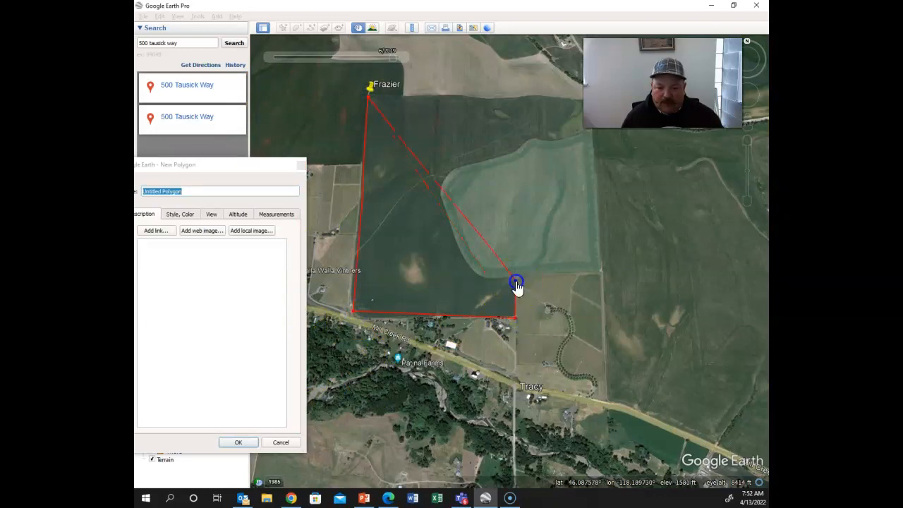
{"action": "left_click", "coordinate": [477, 280]}
{"action": "left_click", "coordinate": [462, 246]}
{"action": "left_click", "coordinate": [446, 200]}
{"action": "left_click", "coordinate": [442, 178]}
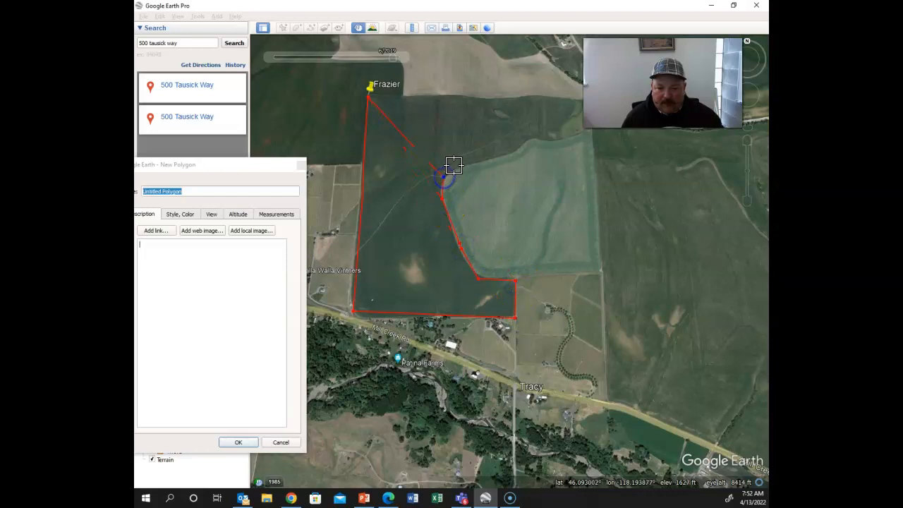
{"action": "left_click", "coordinate": [458, 165]}
{"action": "left_click", "coordinate": [491, 157]}
{"action": "left_click", "coordinate": [517, 150]}
{"action": "left_click", "coordinate": [530, 140]}
{"action": "left_click", "coordinate": [543, 138]}
{"action": "left_click", "coordinate": [564, 136]}
{"action": "left_click", "coordinate": [561, 129]}
{"action": "left_click", "coordinate": [568, 116]}
{"action": "left_click", "coordinate": [577, 113]}
{"action": "left_click", "coordinate": [577, 100]}
{"action": "left_click", "coordinate": [582, 97]}
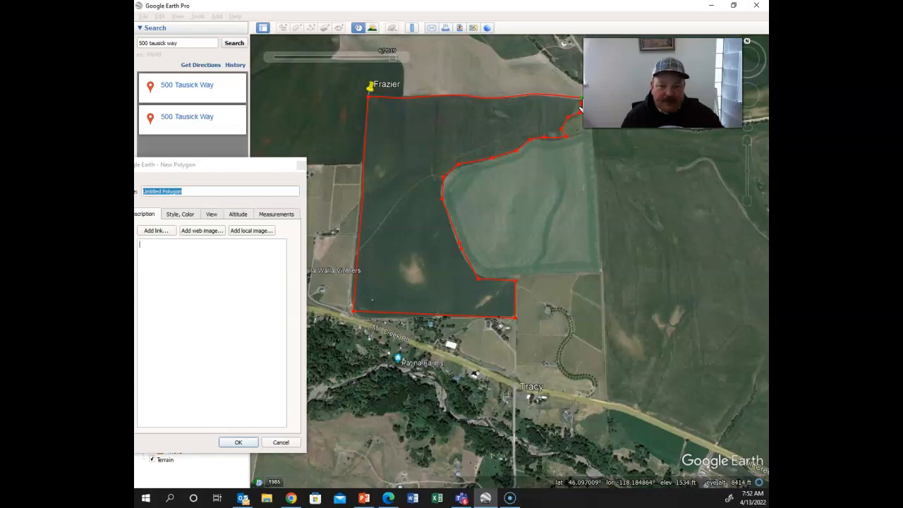
{"action": "left_click", "coordinate": [556, 107]}
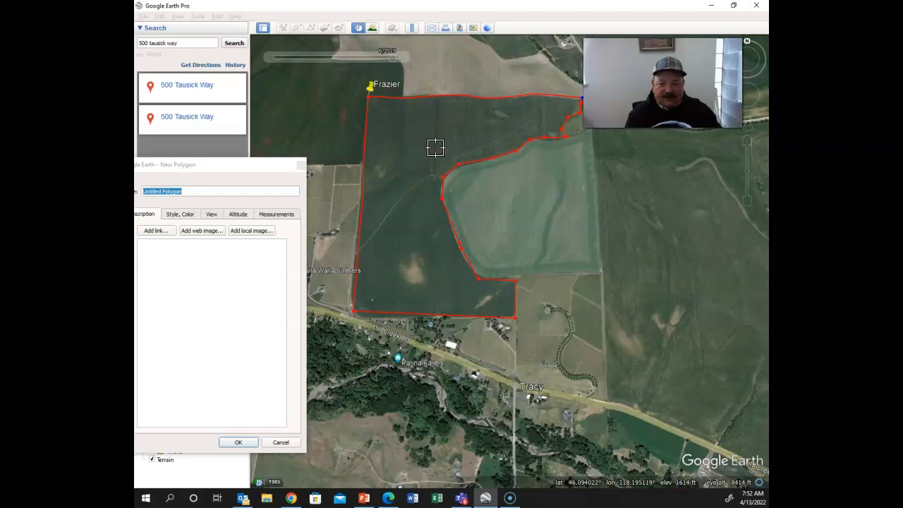
{"action": "left_click", "coordinate": [472, 116]}
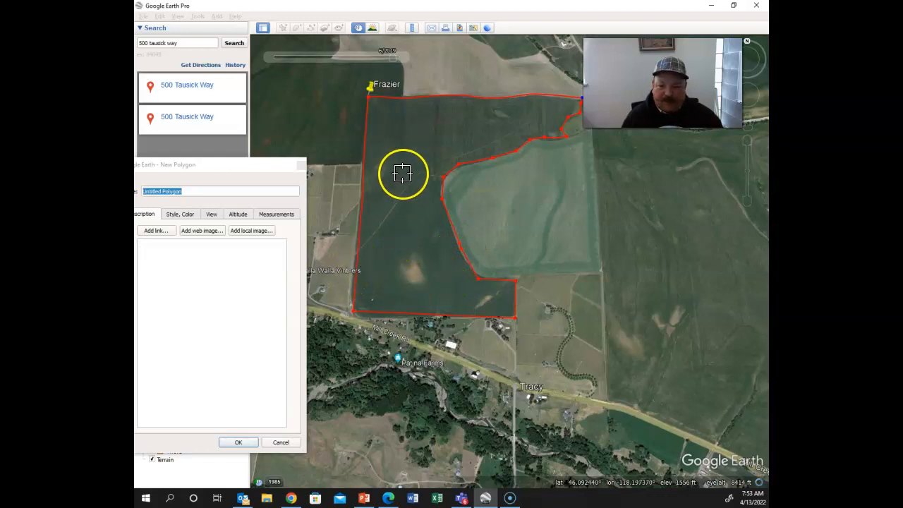
Measure the traced polygon's area in acres, close it without saving, and switch back to Web Soil Survey.
{"action": "left_click_drag", "start_coordinate": [200, 167], "coordinate": [281, 170]}
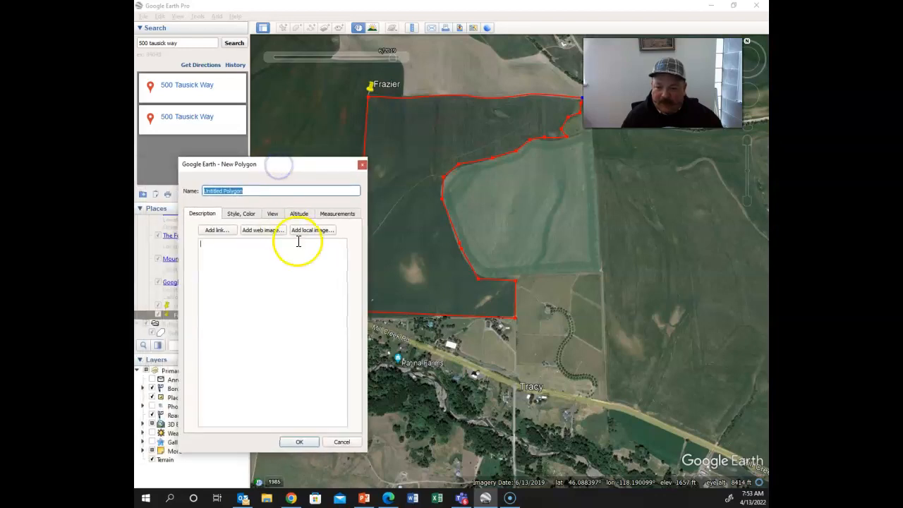
{"action": "left_click", "coordinate": [334, 215]}
{"action": "left_click", "coordinate": [339, 245]}
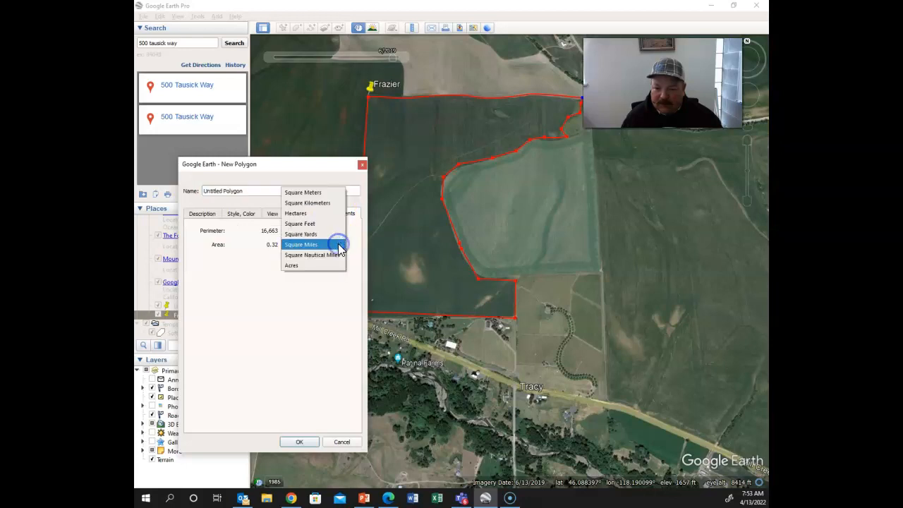
{"action": "left_click", "coordinate": [322, 264]}
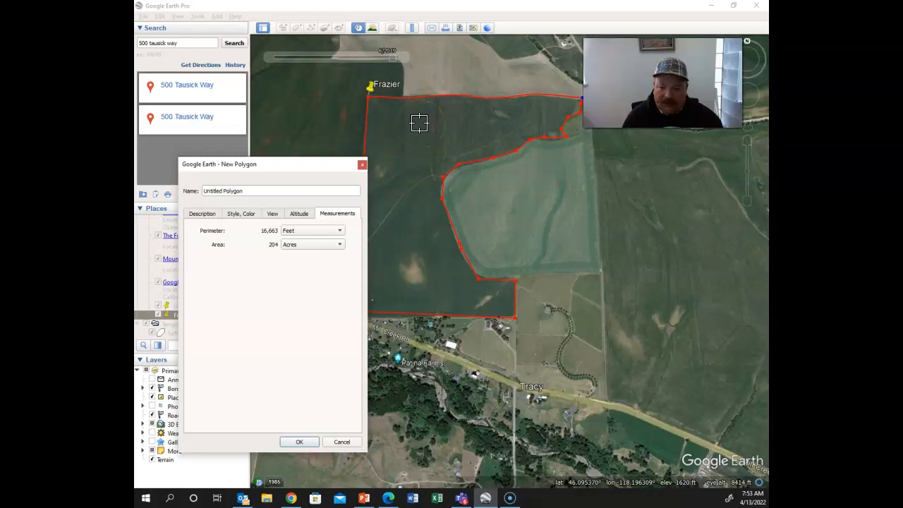
{"action": "left_click", "coordinate": [362, 167]}
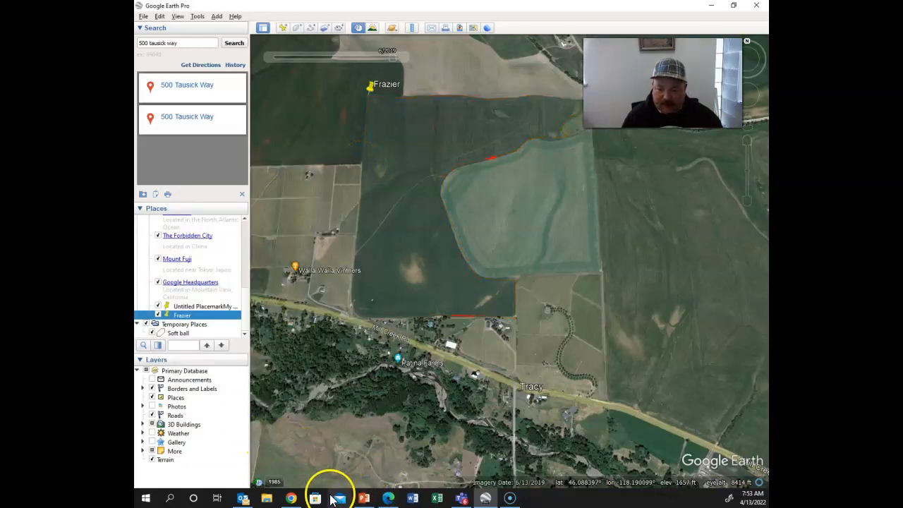
{"action": "left_click", "coordinate": [291, 497]}
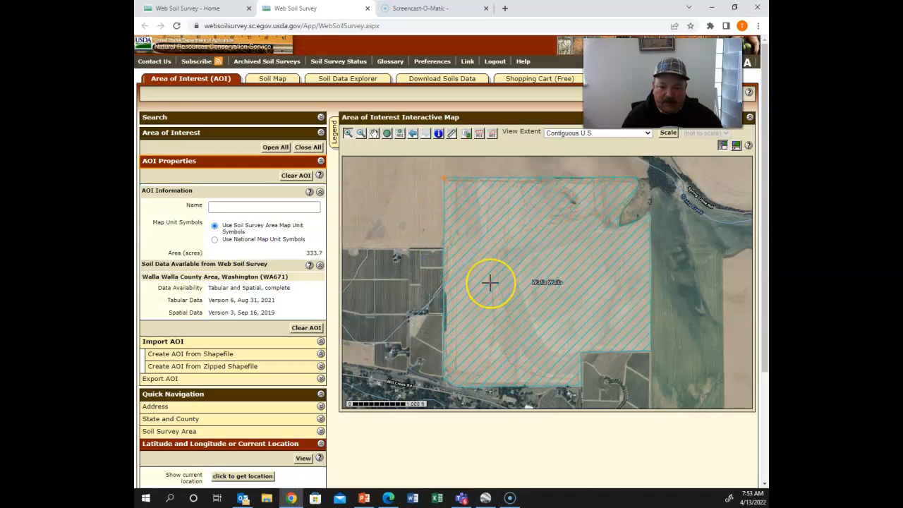